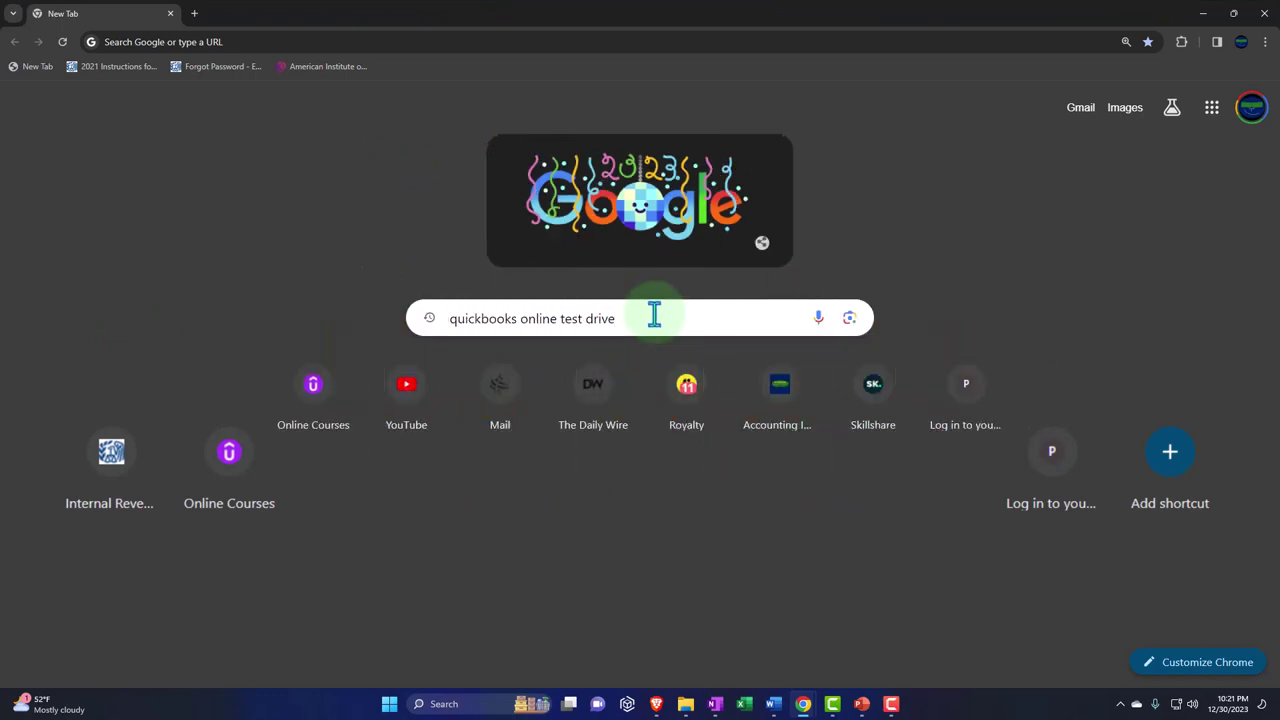
Step: Launch the United States QuickBooks Online test drive from Google and pass the security check
key("Return")
scroll(652, 330, "down", 5)
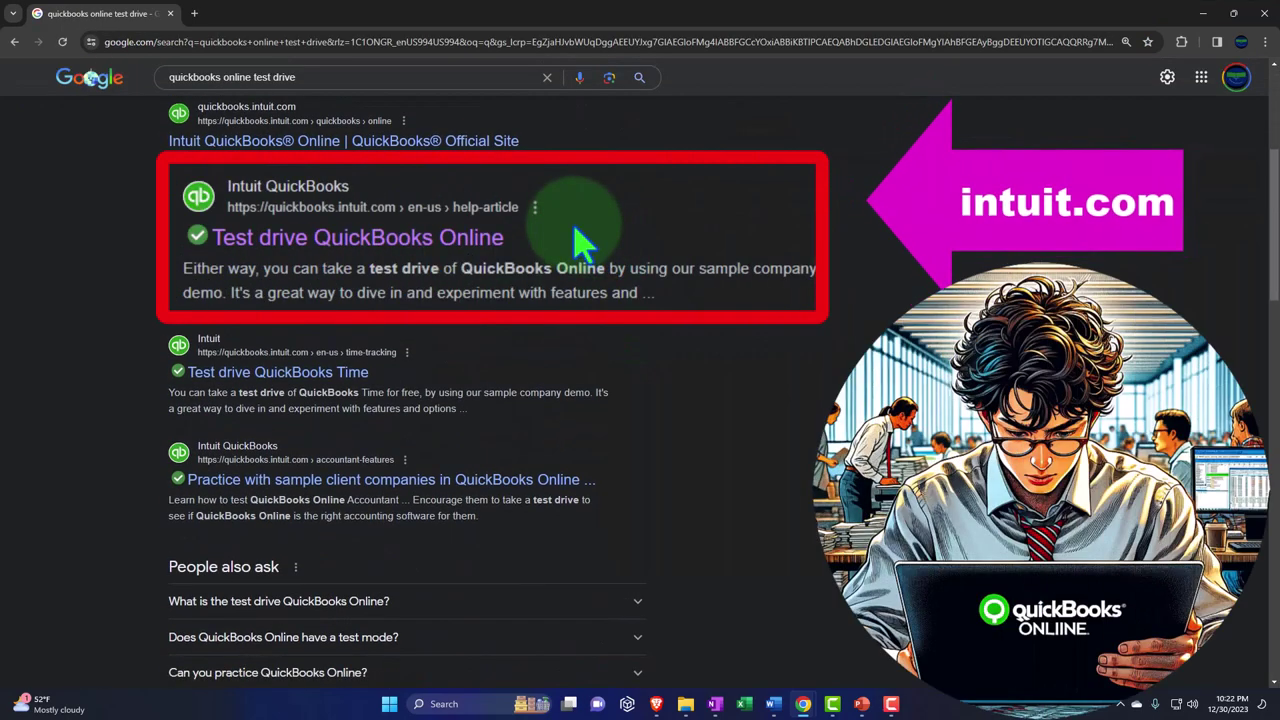
left_click(477, 262)
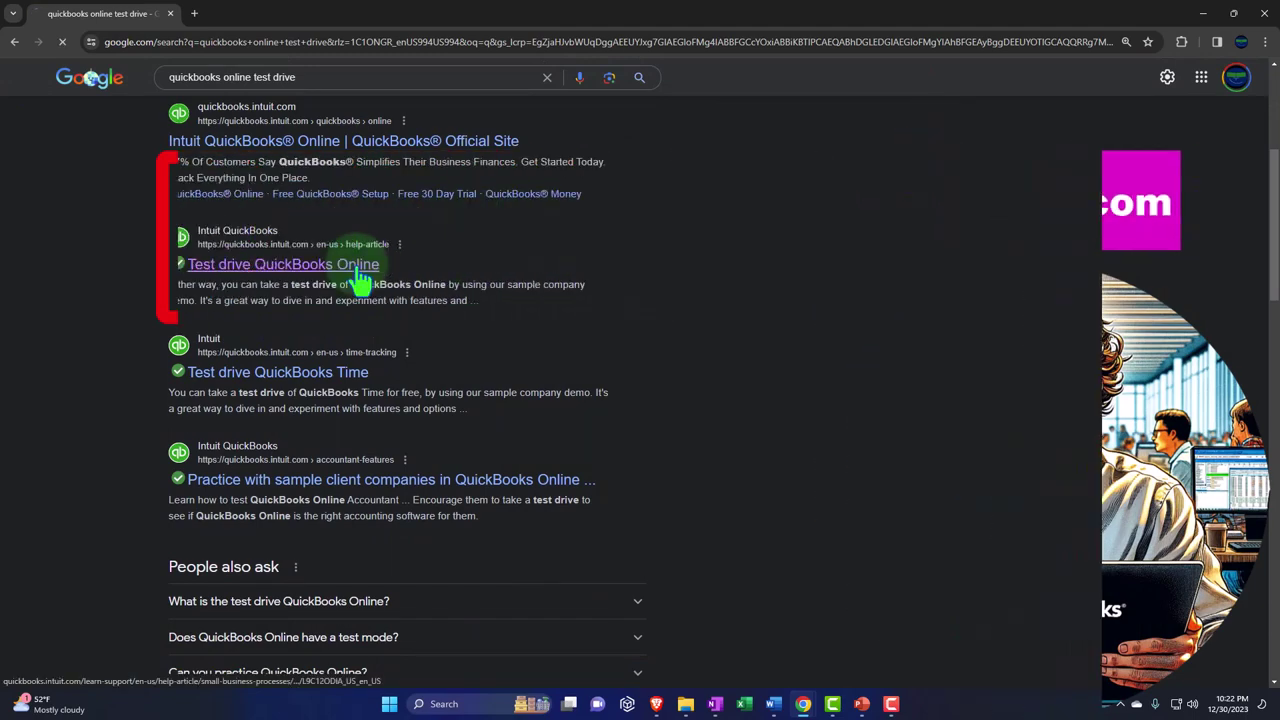
scroll(360, 272, "down", 3)
scroll(355, 267, "down", 1)
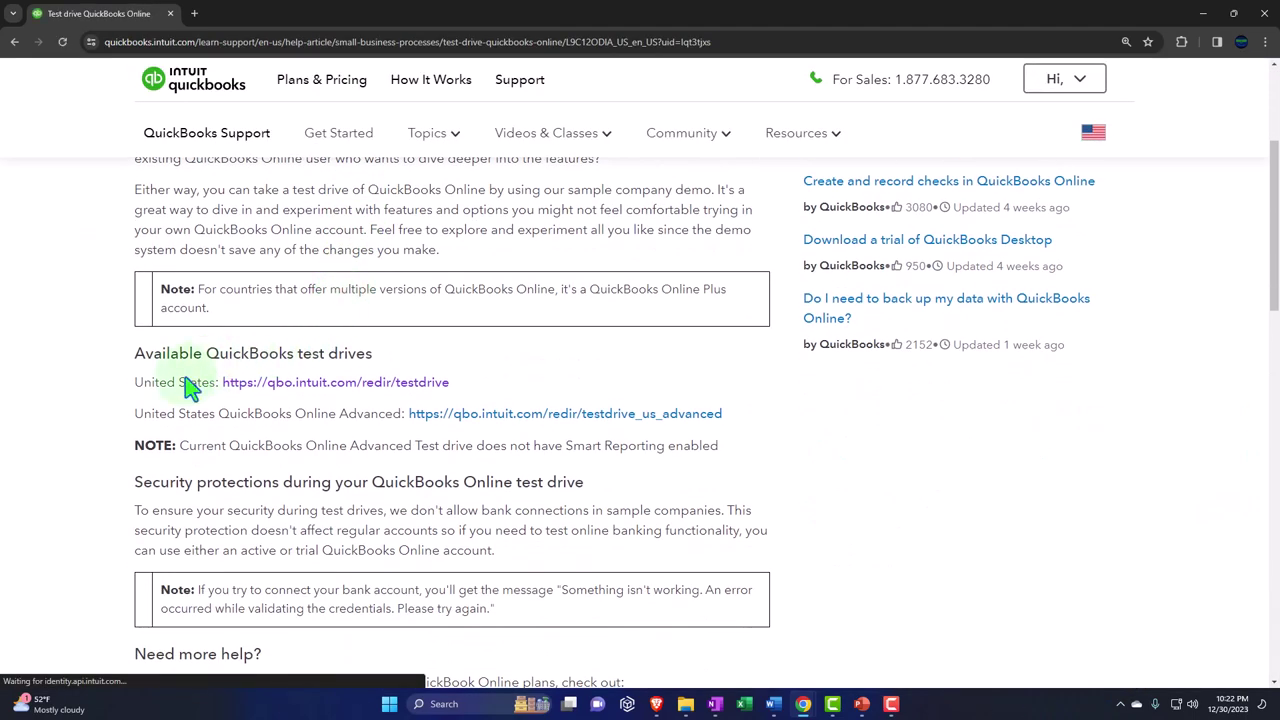
left_click(253, 381)
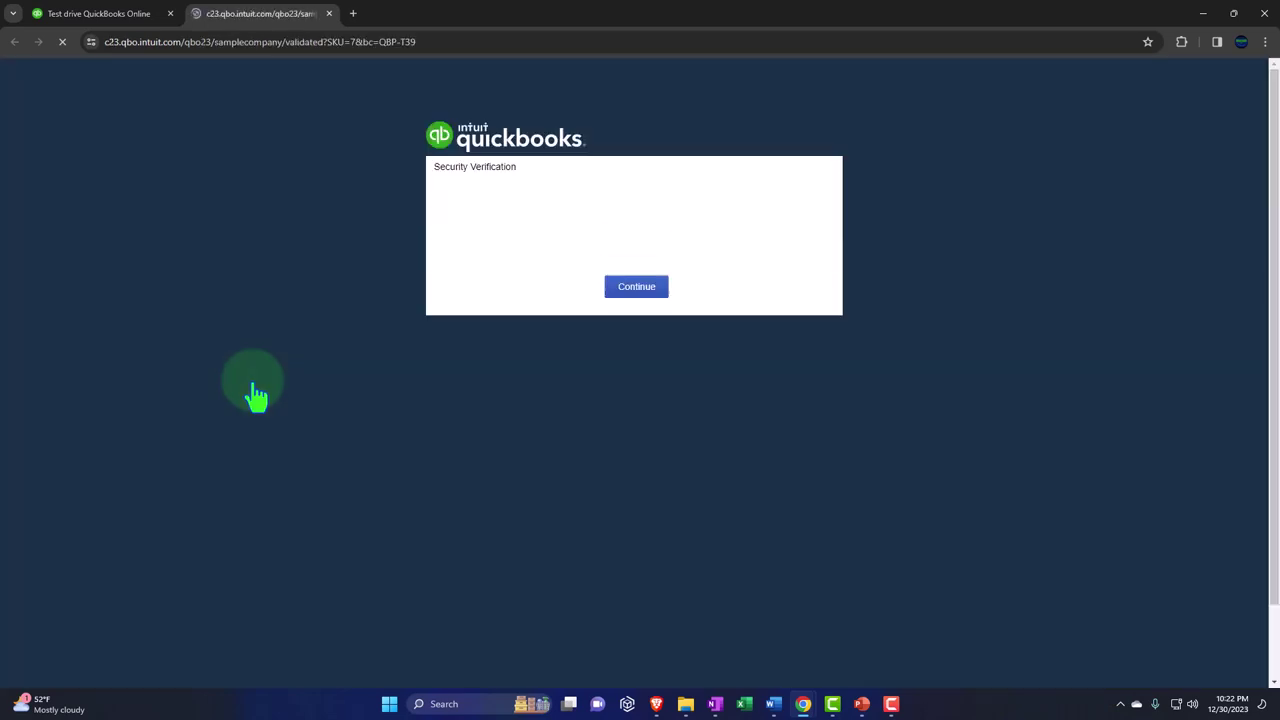
left_click(633, 308)
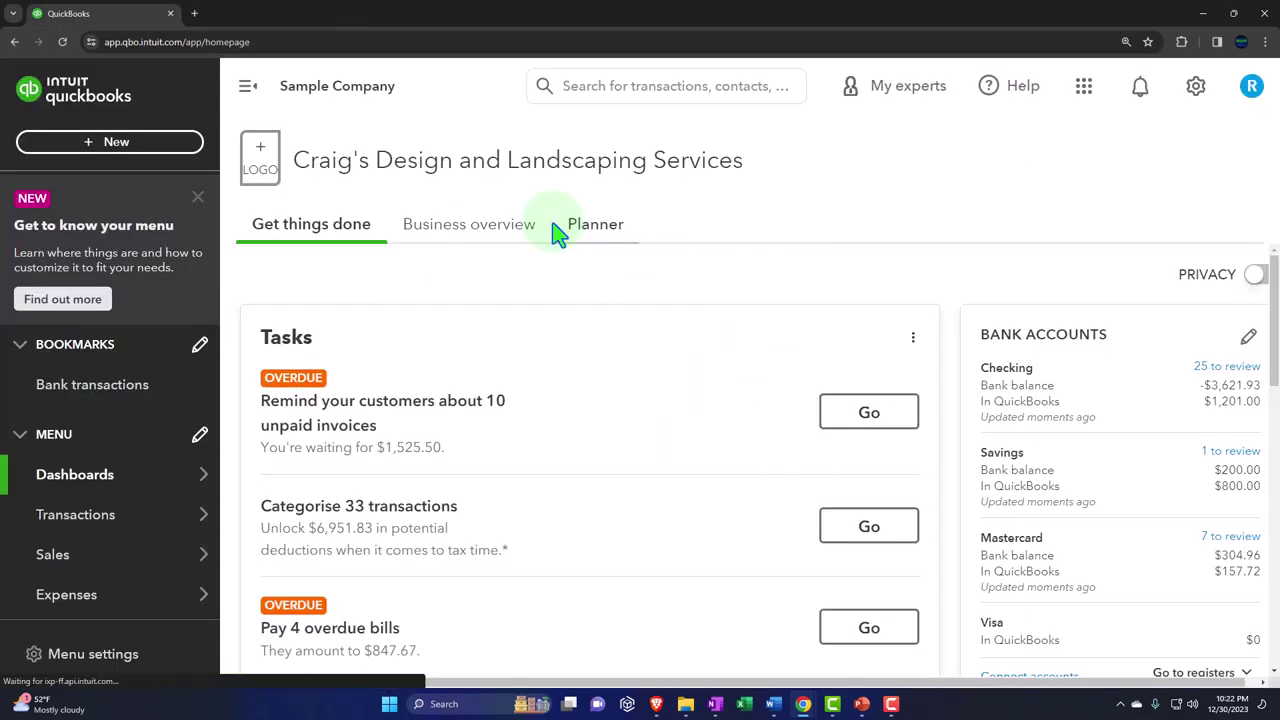
Step: Open the Balance Sheet and Profit and Loss reports in new tabs from Reports
left_click(197, 198)
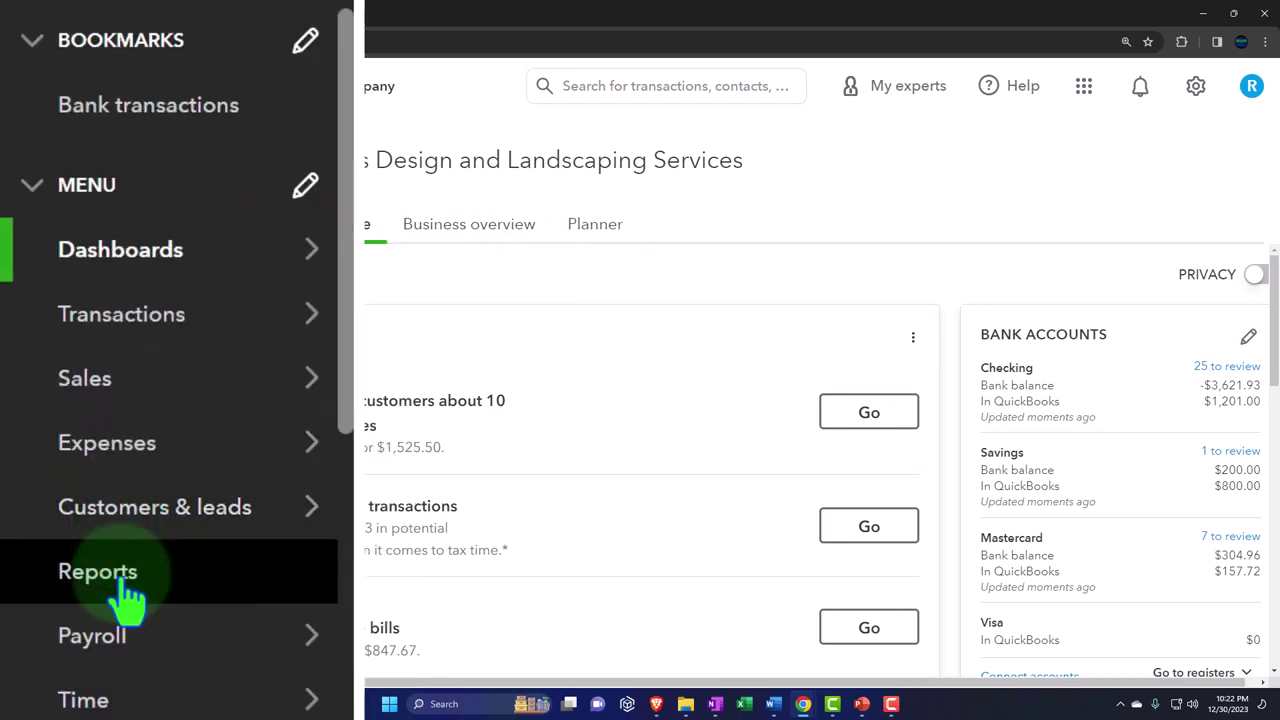
left_click(80, 533)
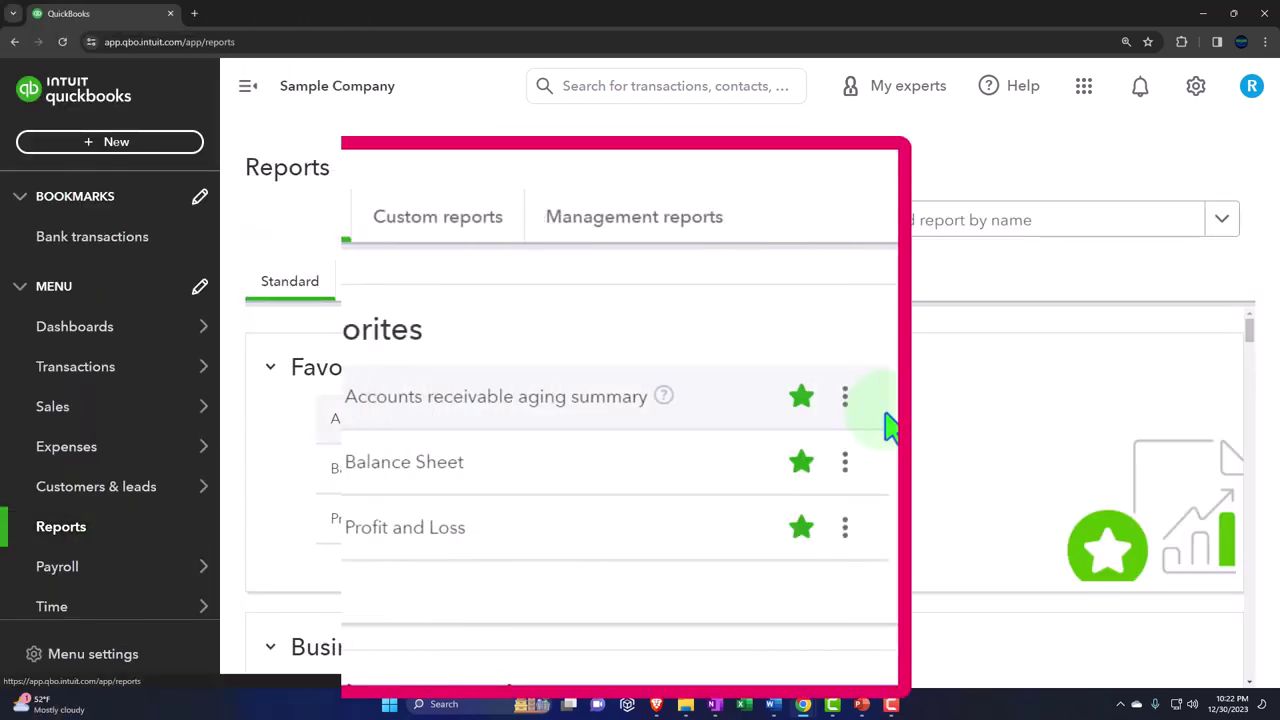
right_click(412, 398)
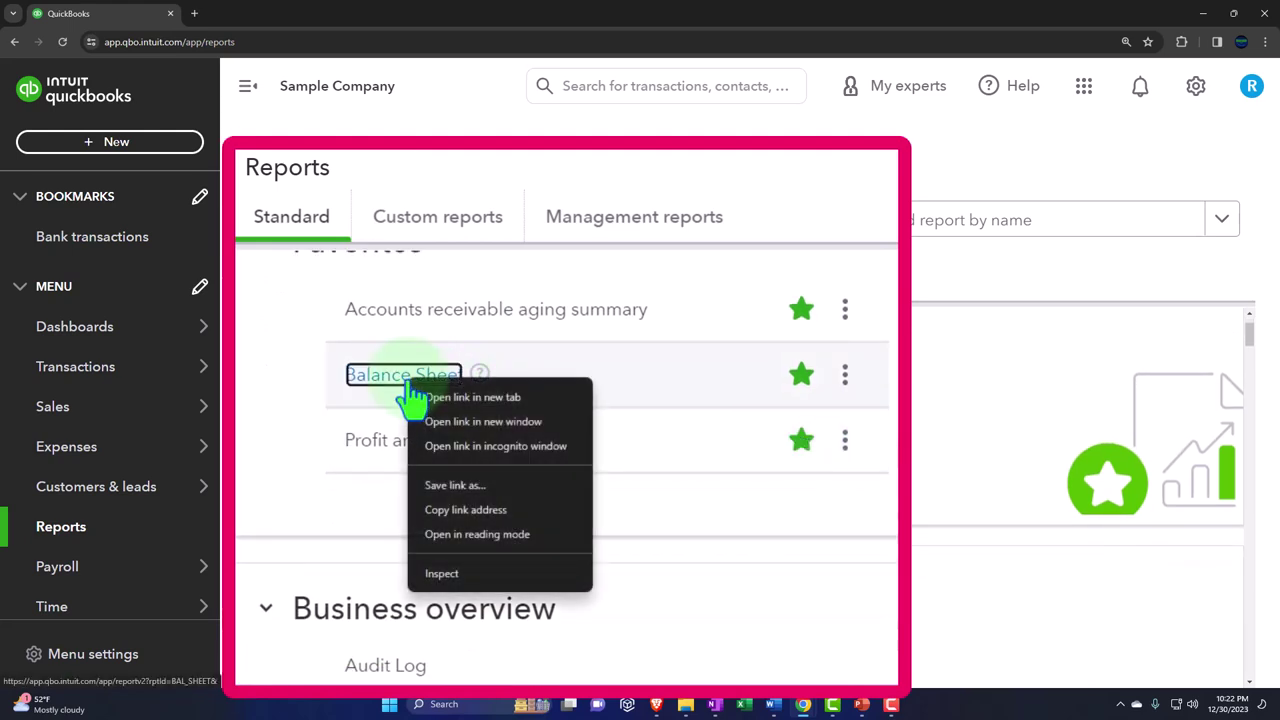
left_click(504, 395)
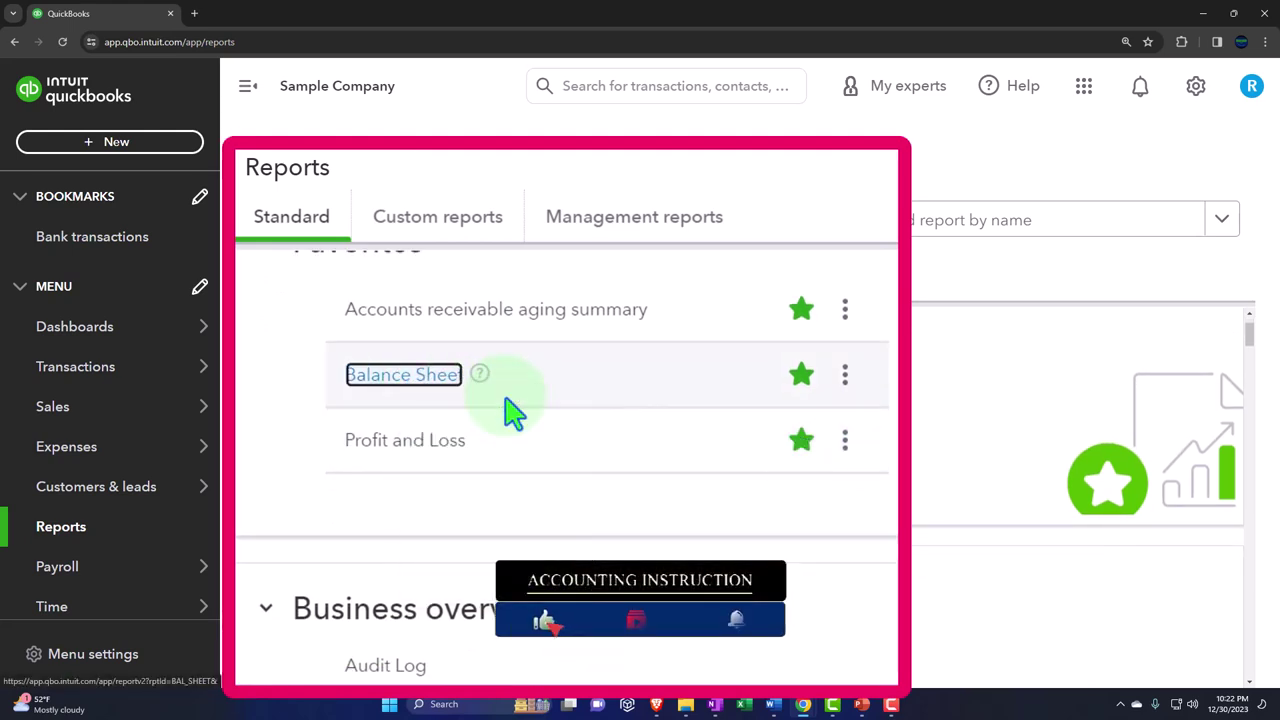
right_click(424, 455)
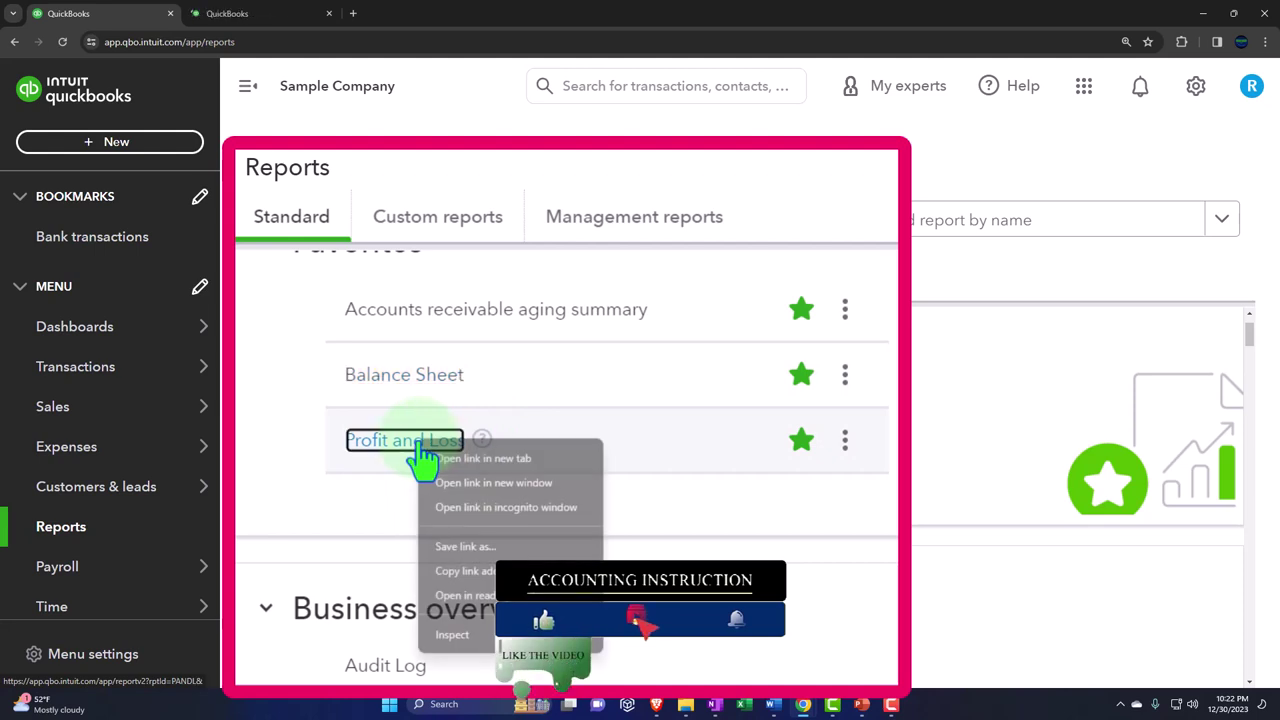
left_click(519, 458)
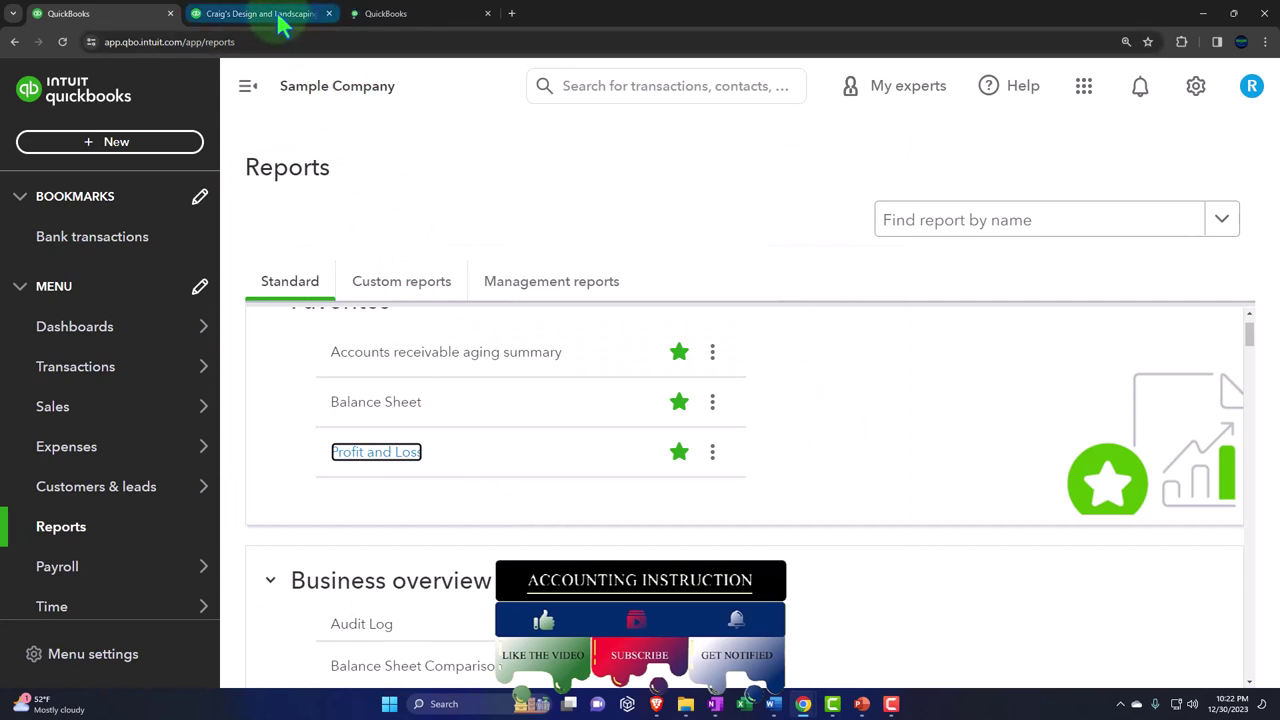
Step: Collapse the sidebar on both report tabs, then show the + New menu on Reports
left_click(280, 22)
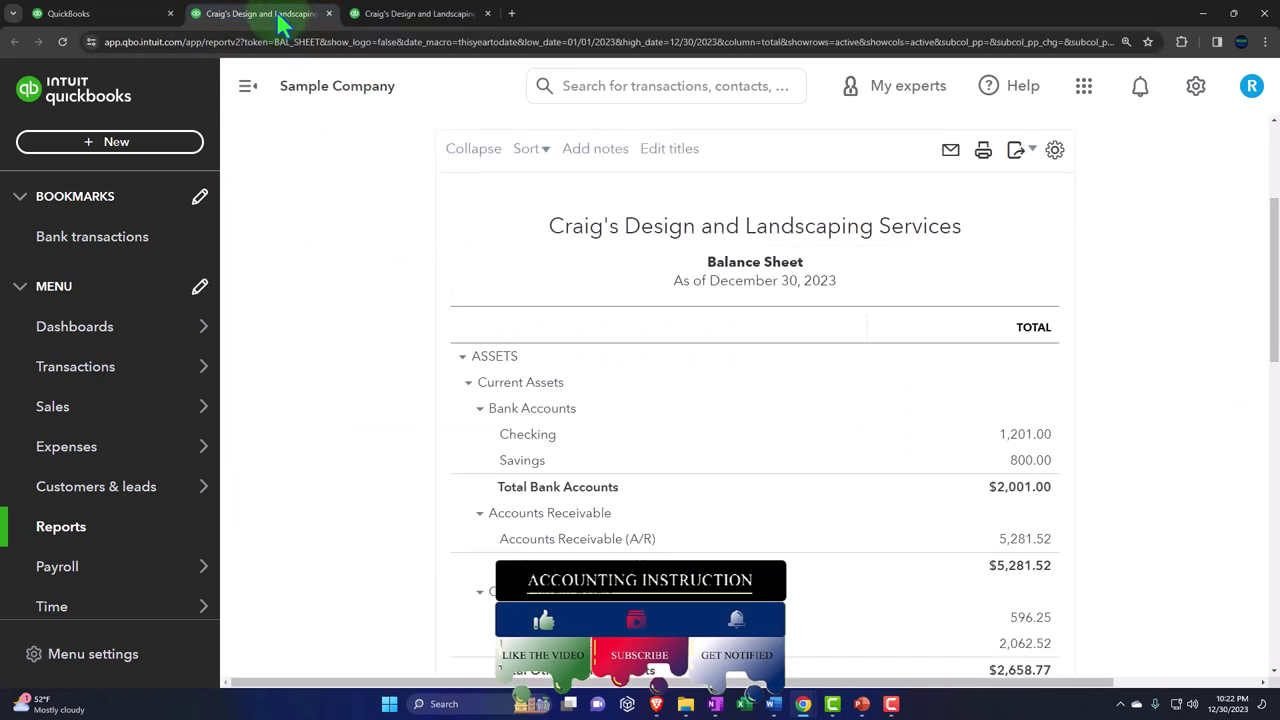
left_click(249, 88)
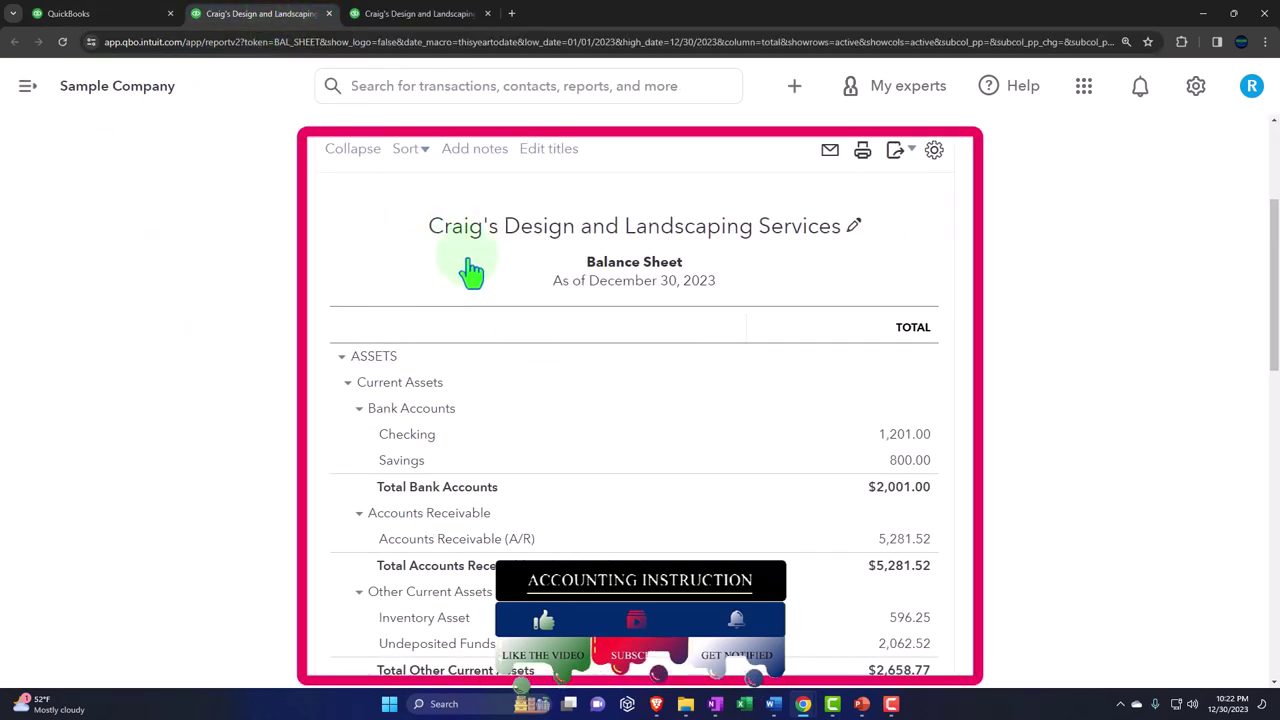
left_click(418, 14)
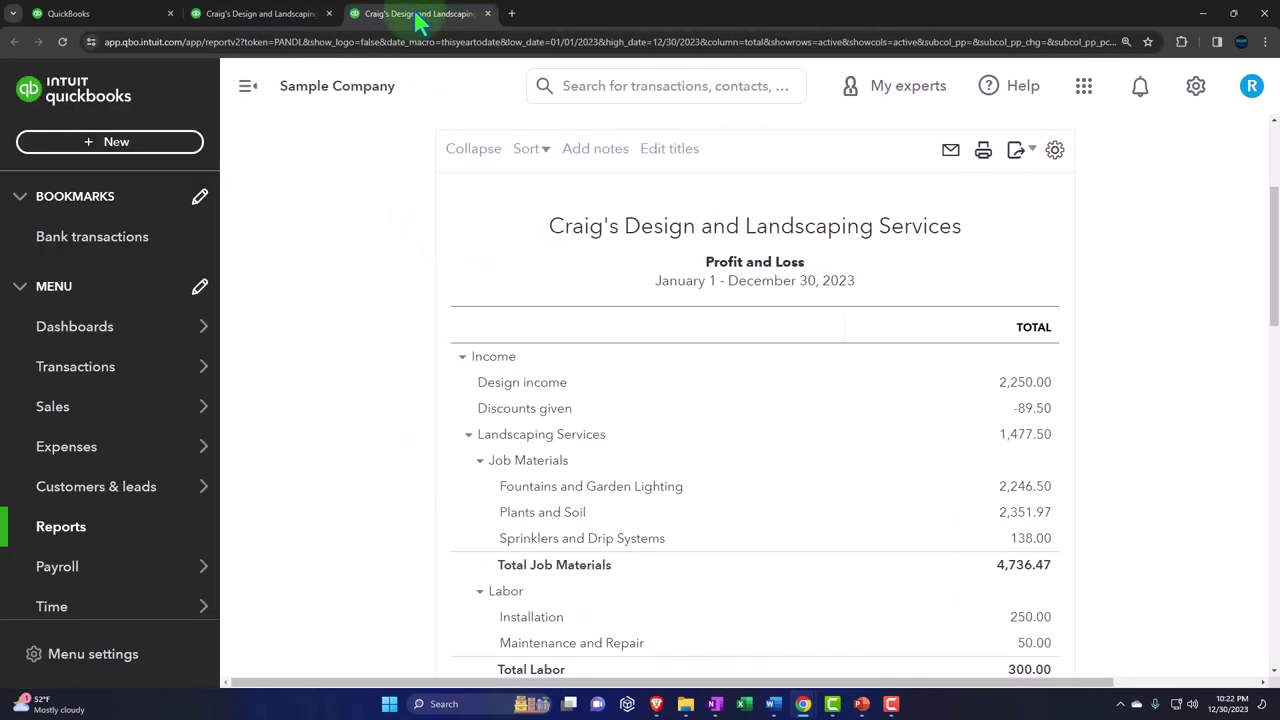
left_click(250, 90)
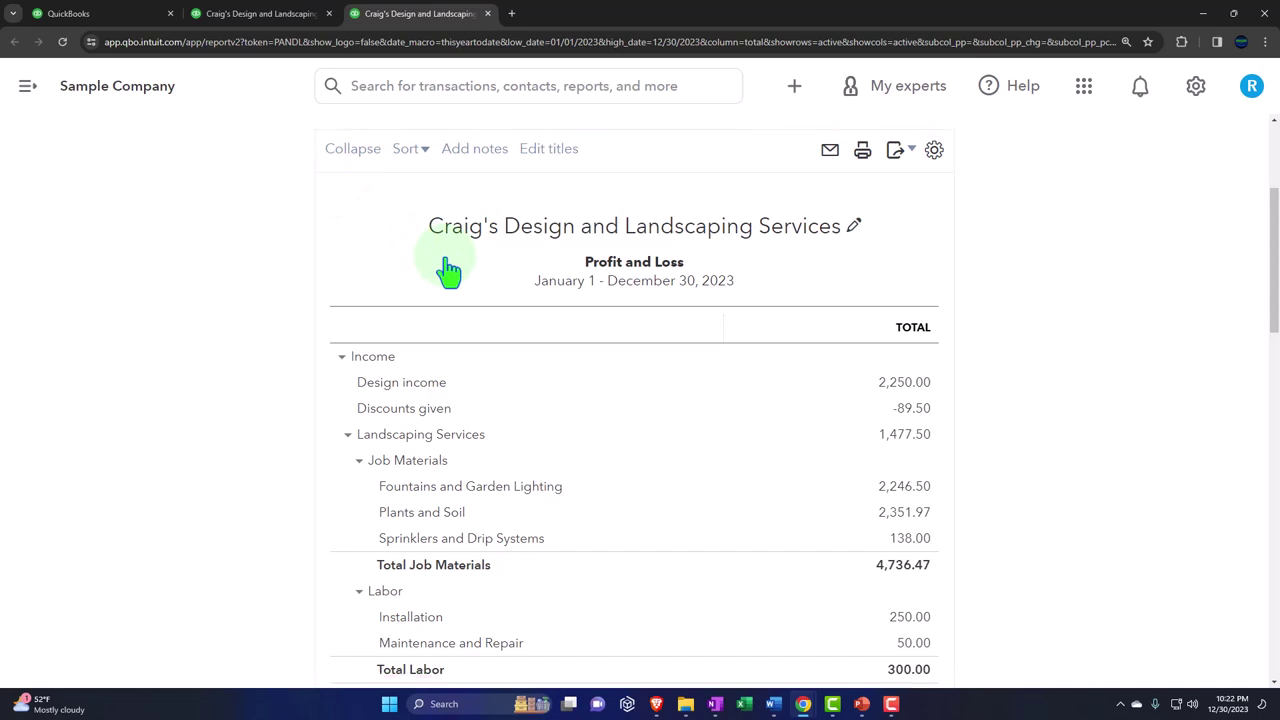
left_click(143, 18)
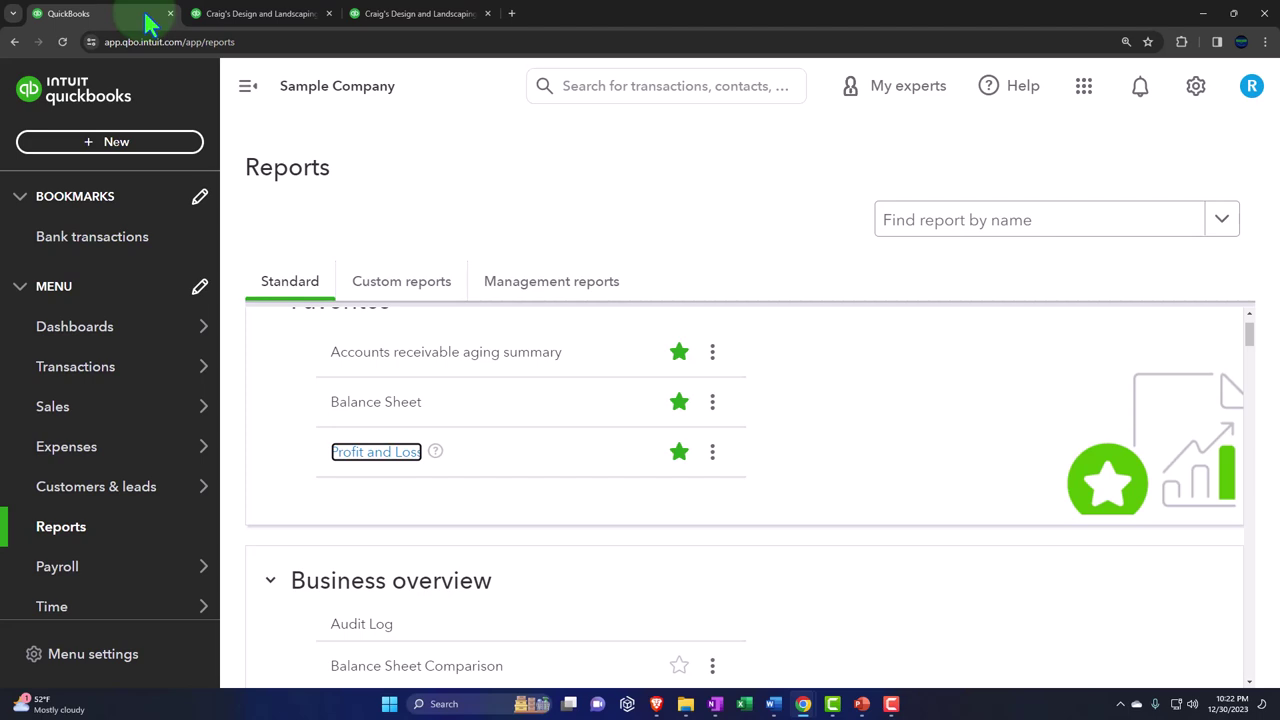
left_click(172, 158)
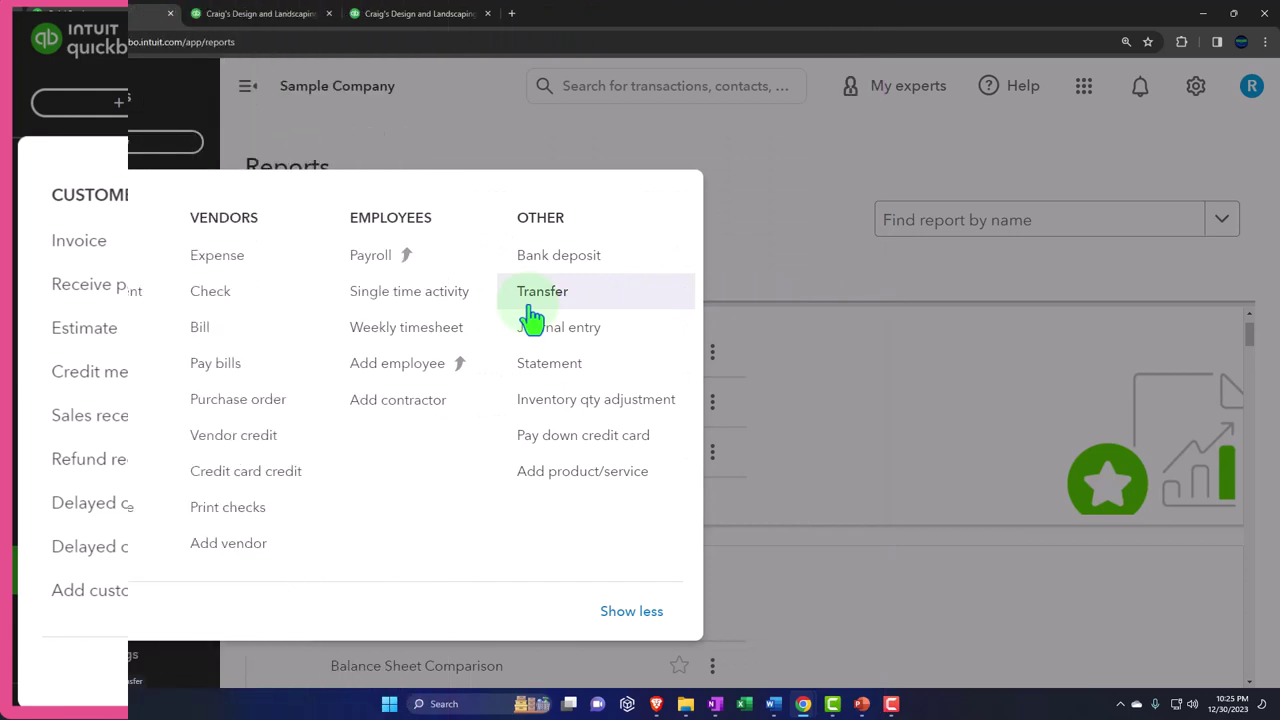
Step: Drill into the Balance Sheet's 1,201.00 Checking amount to list its 44 transactions
left_click(288, 30)
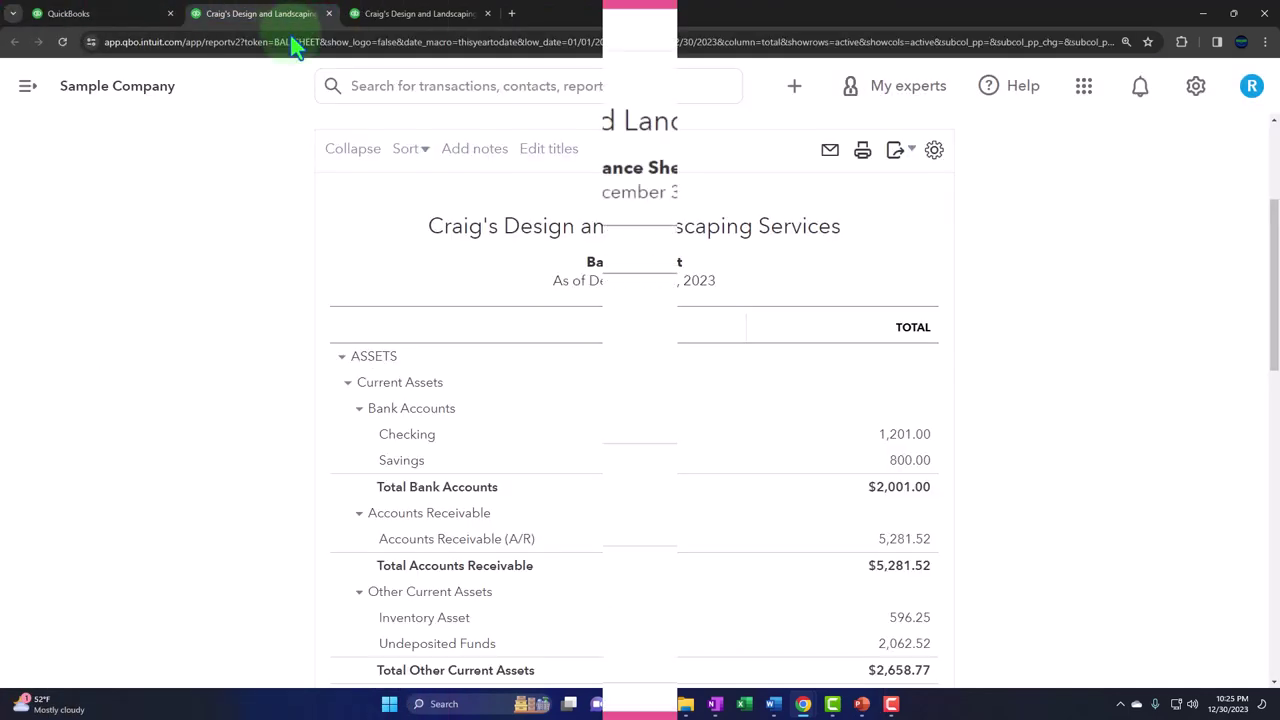
scroll(590, 415, "down", 1)
left_click(997, 308)
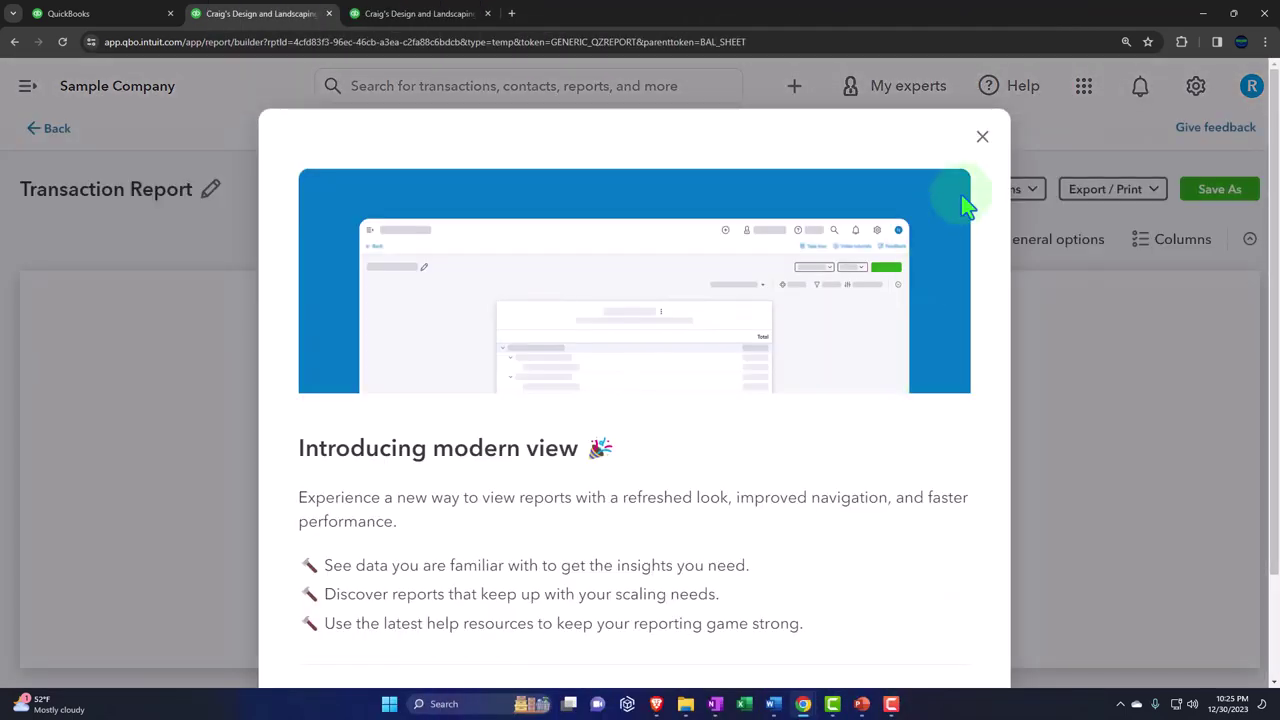
left_click(982, 137)
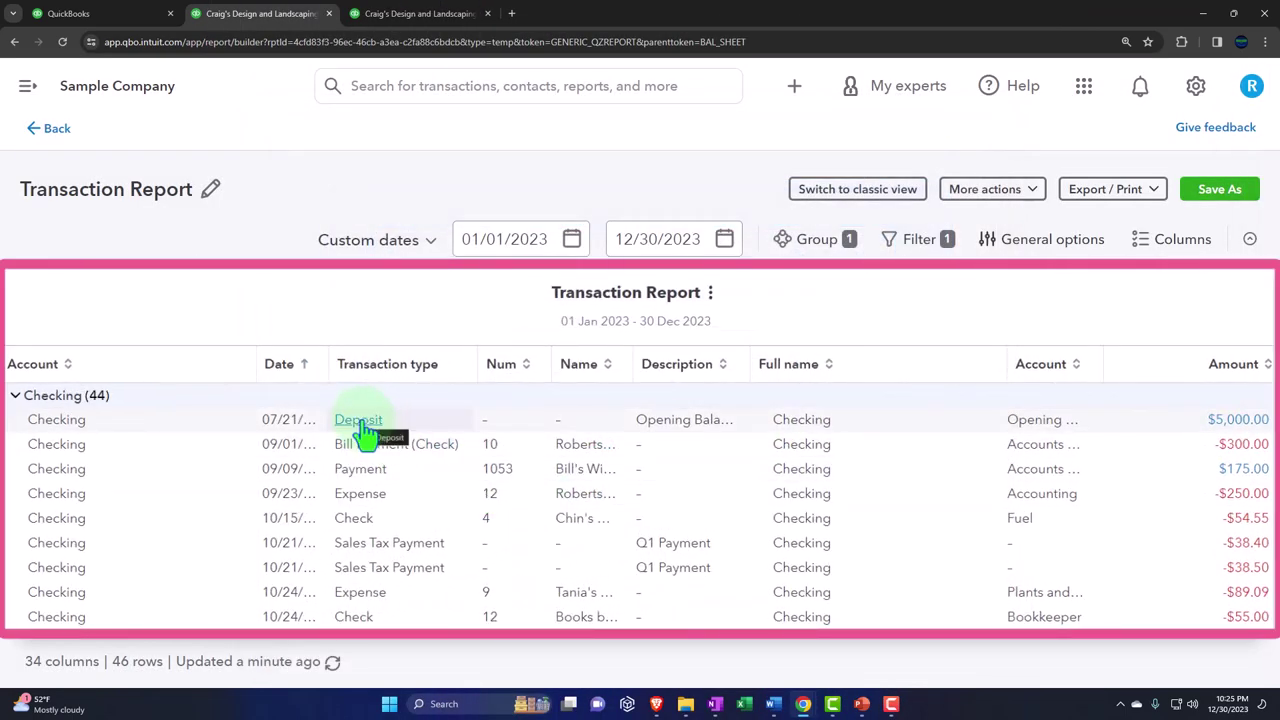
scroll(356, 490, "down", 3)
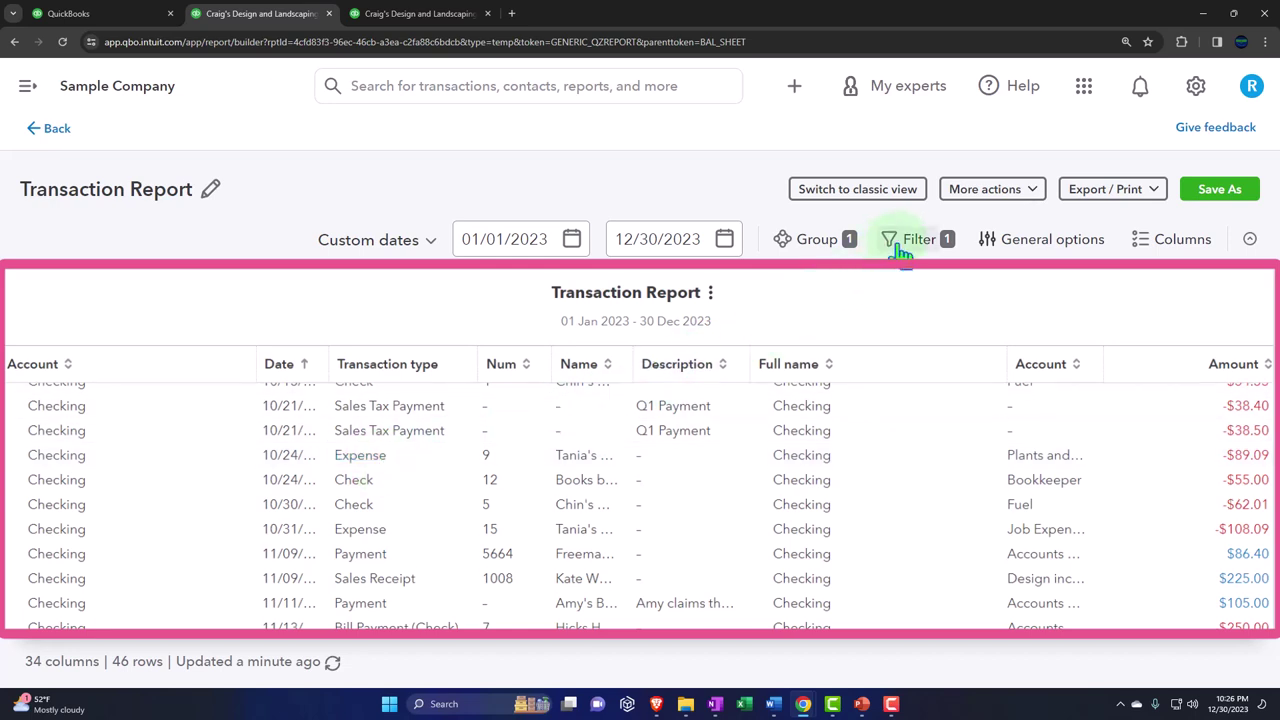
left_click_drag(432, 374, 440, 385)
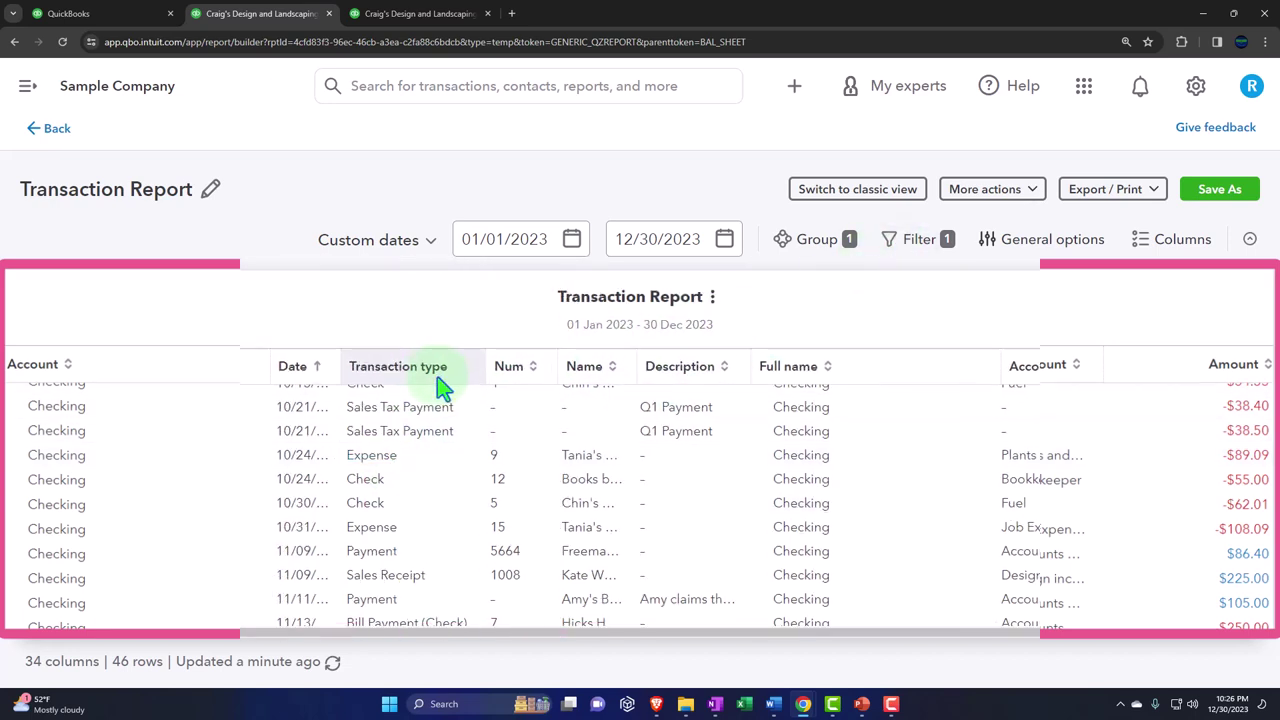
Step: Add a report filter condition where Transaction type equals a chosen value
left_click(910, 245)
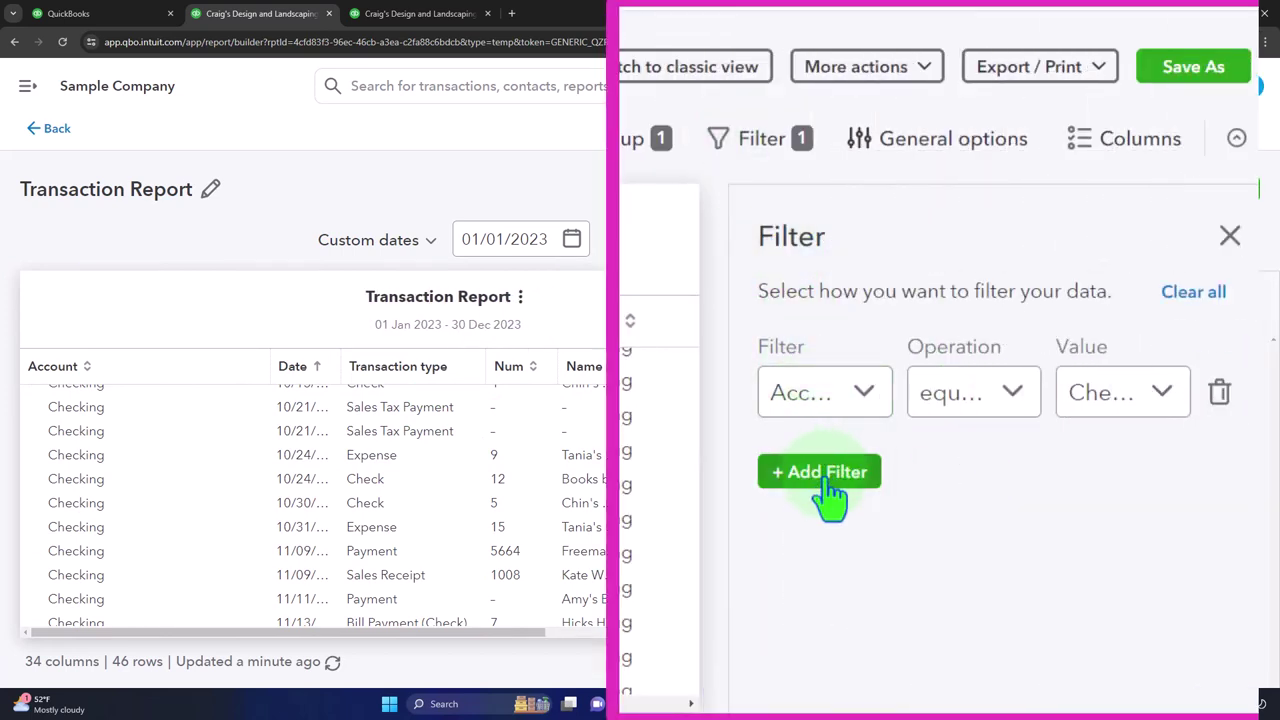
left_click(962, 474)
left_click(987, 496)
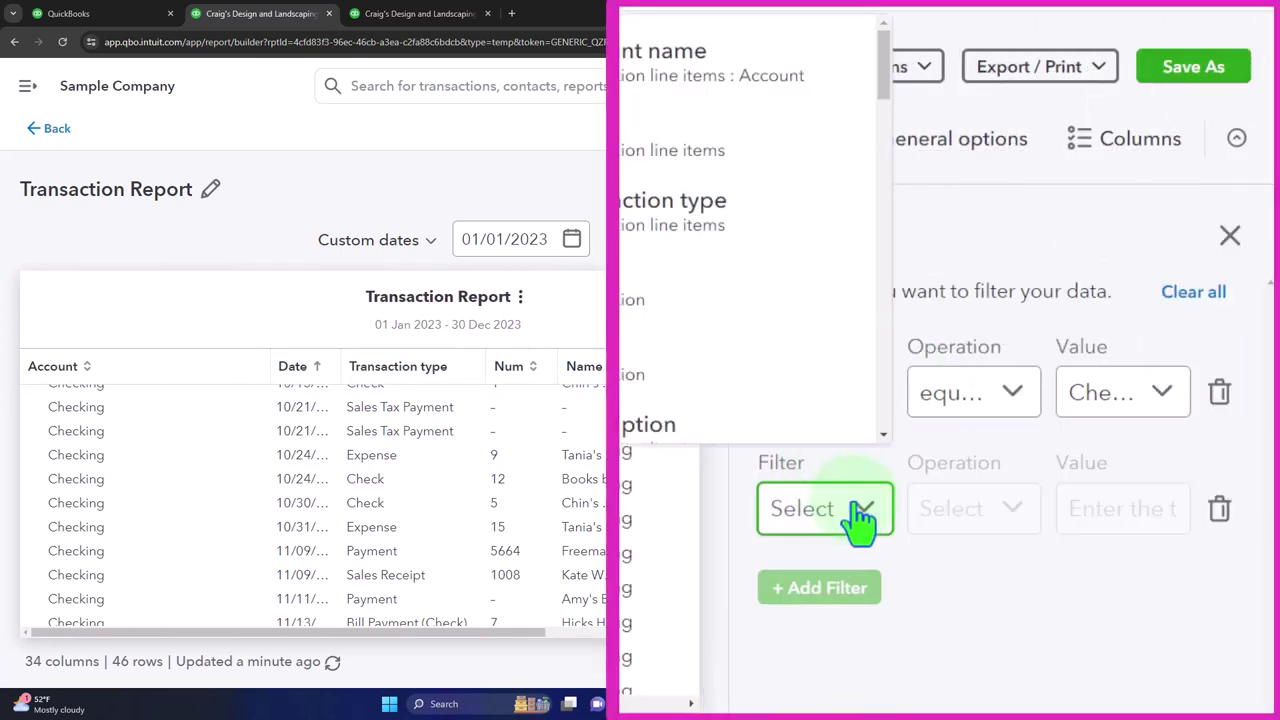
left_click(718, 238)
left_click(1015, 516)
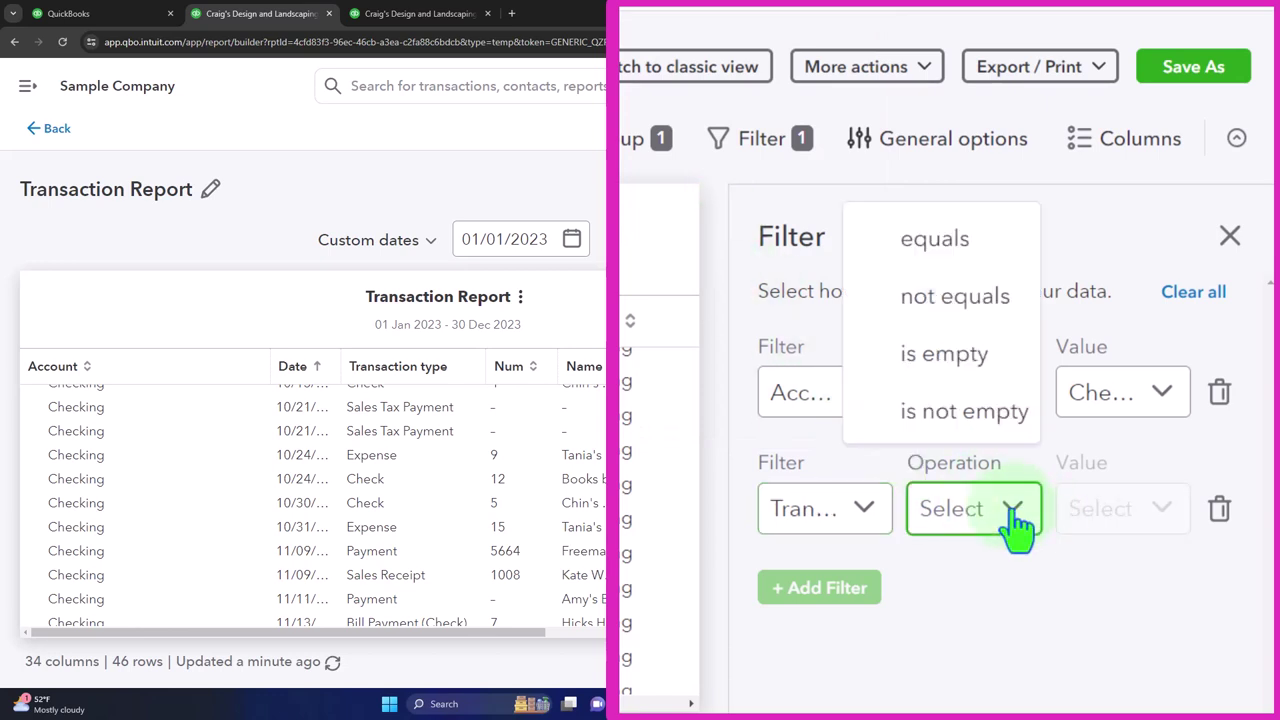
left_click(987, 262)
Step: Limit the transaction types to Deposit and Transfer, apply, and close the filter panel
left_click(1133, 525)
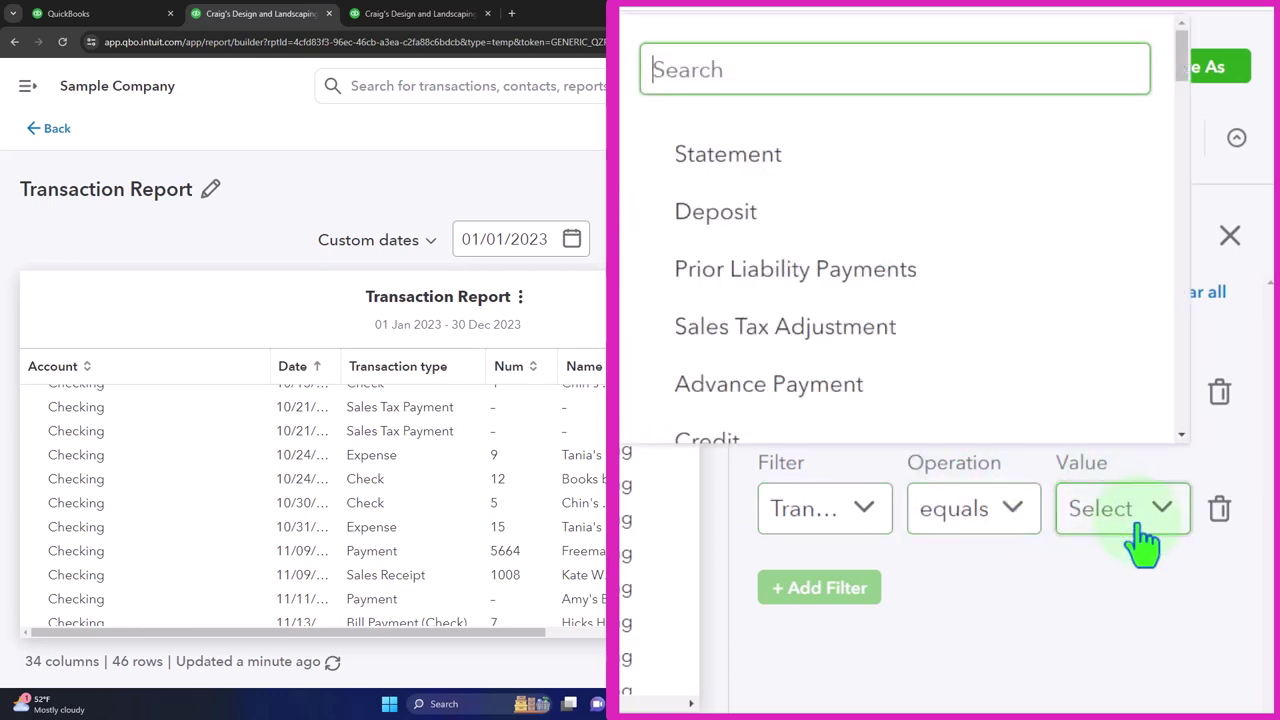
left_click(778, 222)
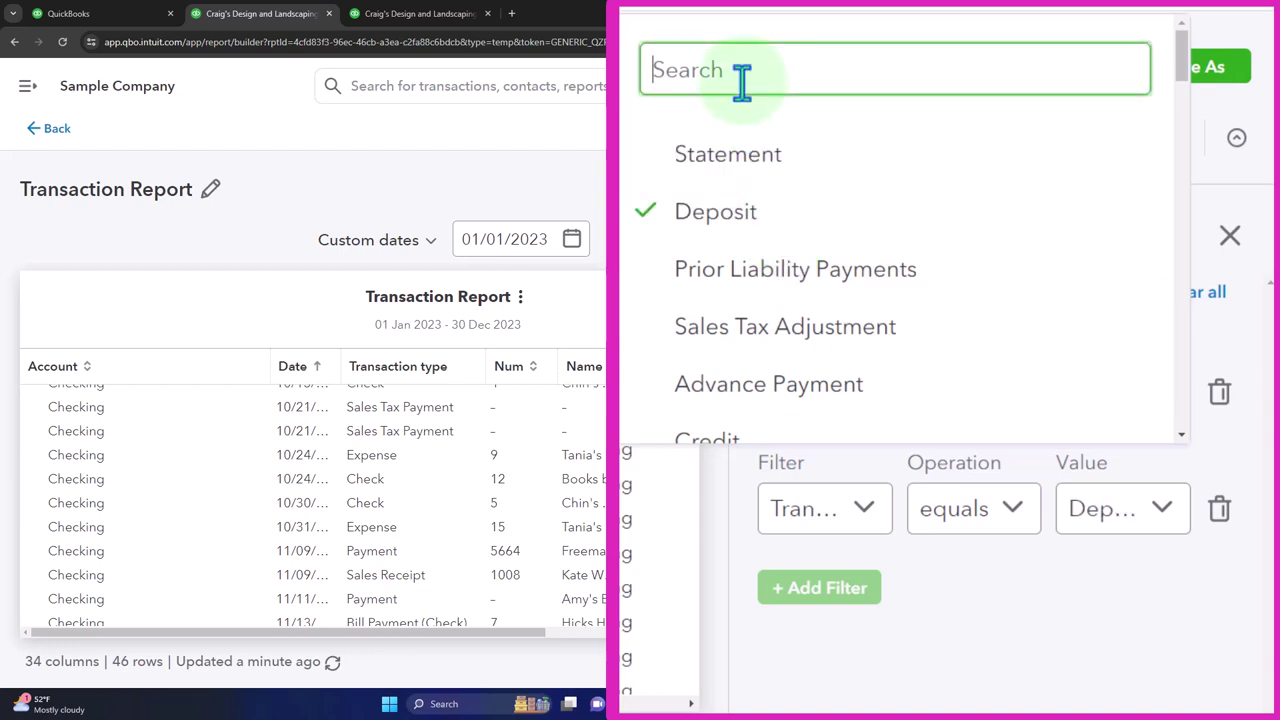
type("tran")
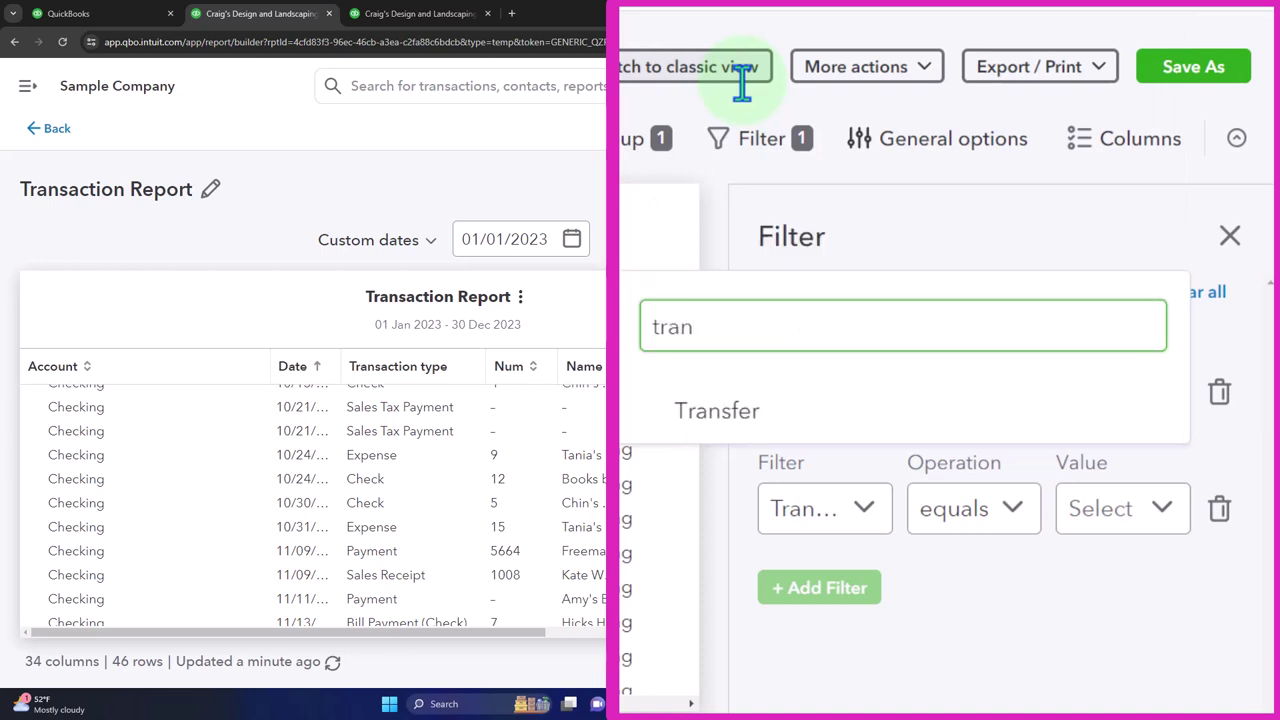
left_click(730, 415)
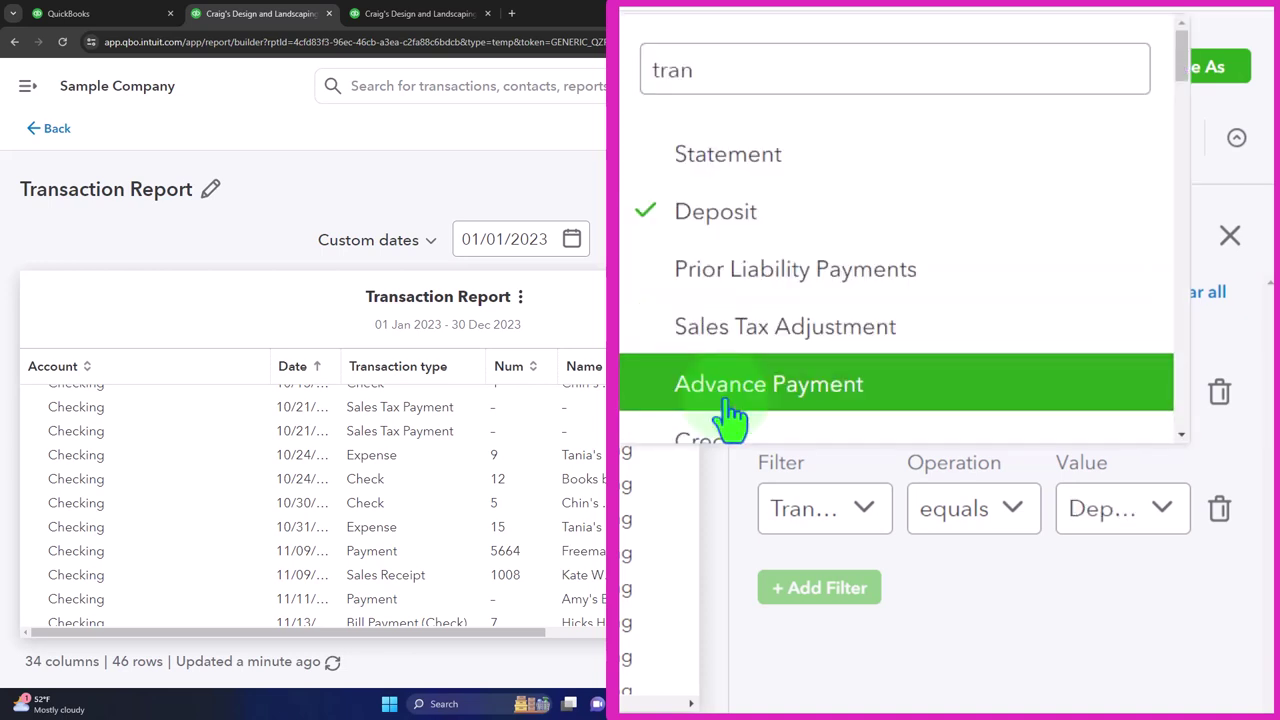
scroll(820, 343, "down", 5)
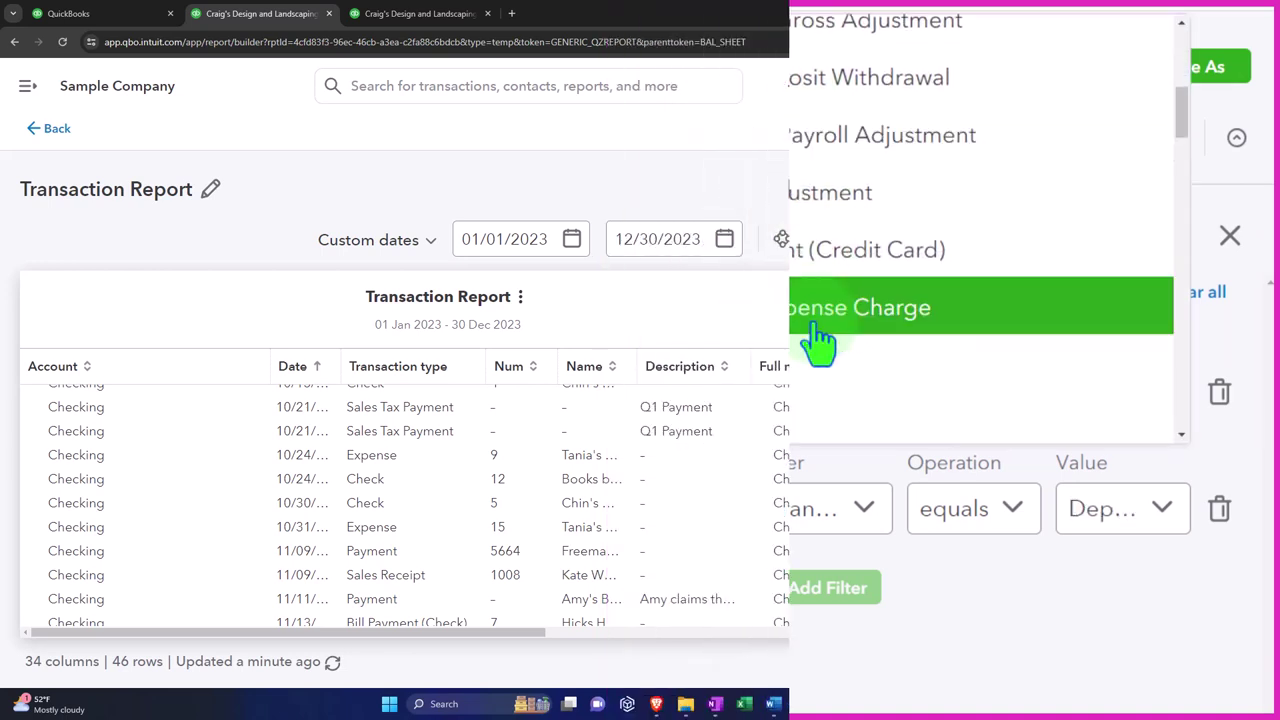
left_click(1020, 630)
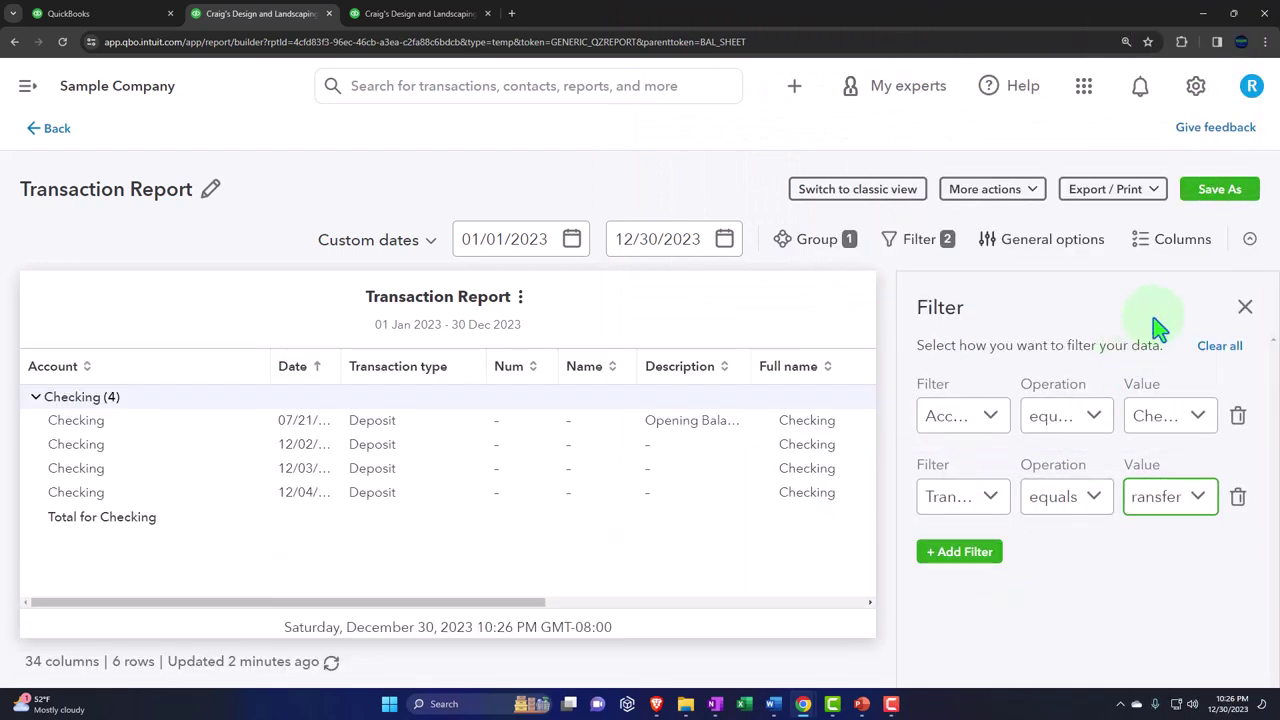
left_click(1245, 307)
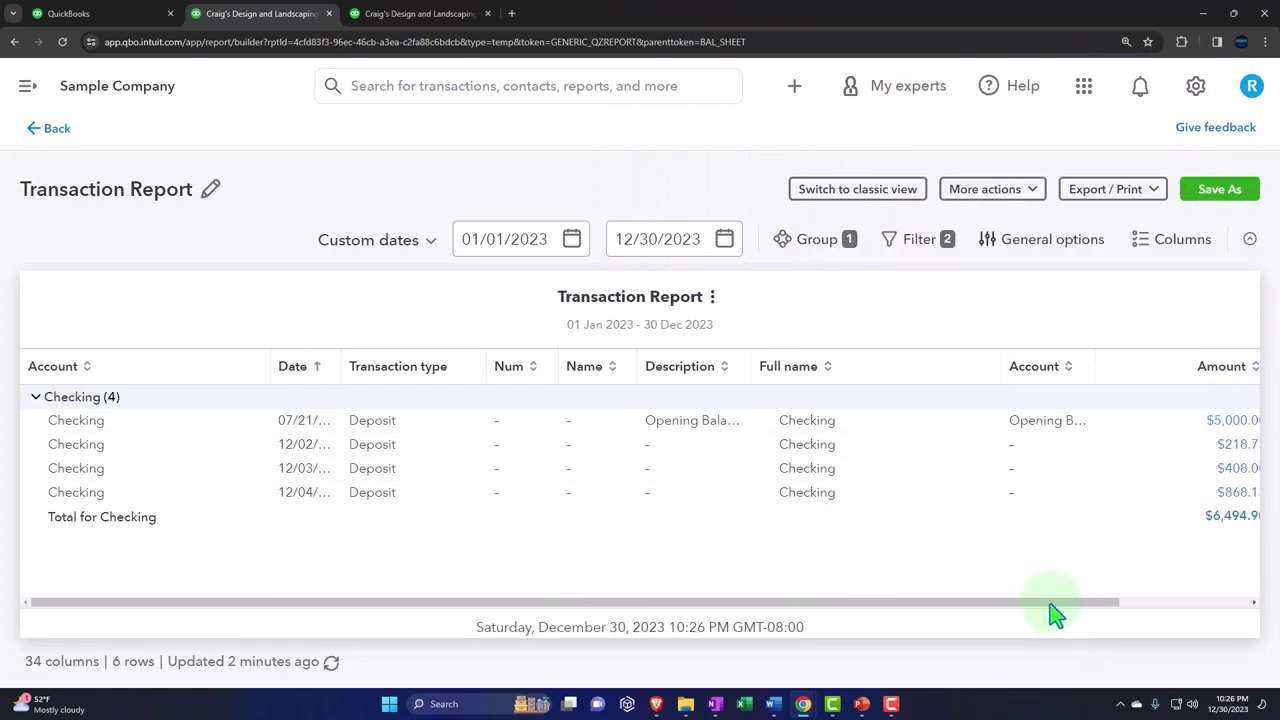
Step: Check the Amount and Balance columns, then go Back from the report
left_click_drag(1055, 605, 1033, 625)
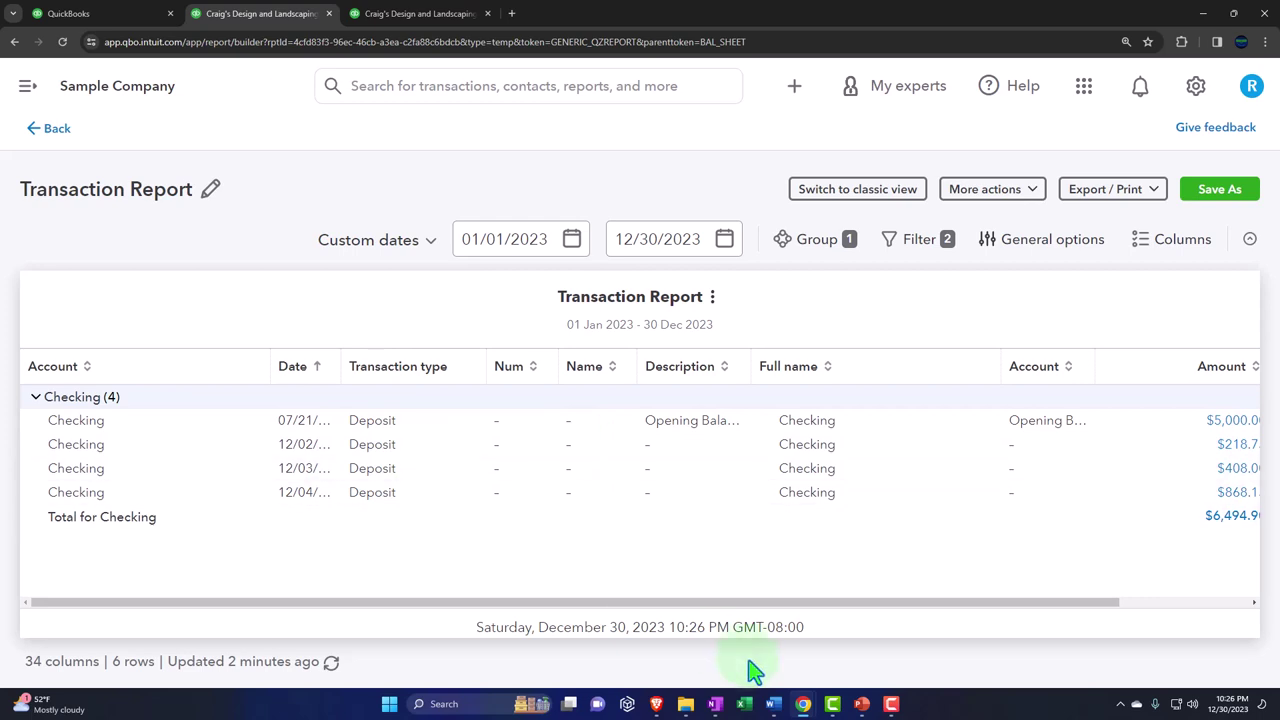
left_click_drag(755, 617, 520, 591)
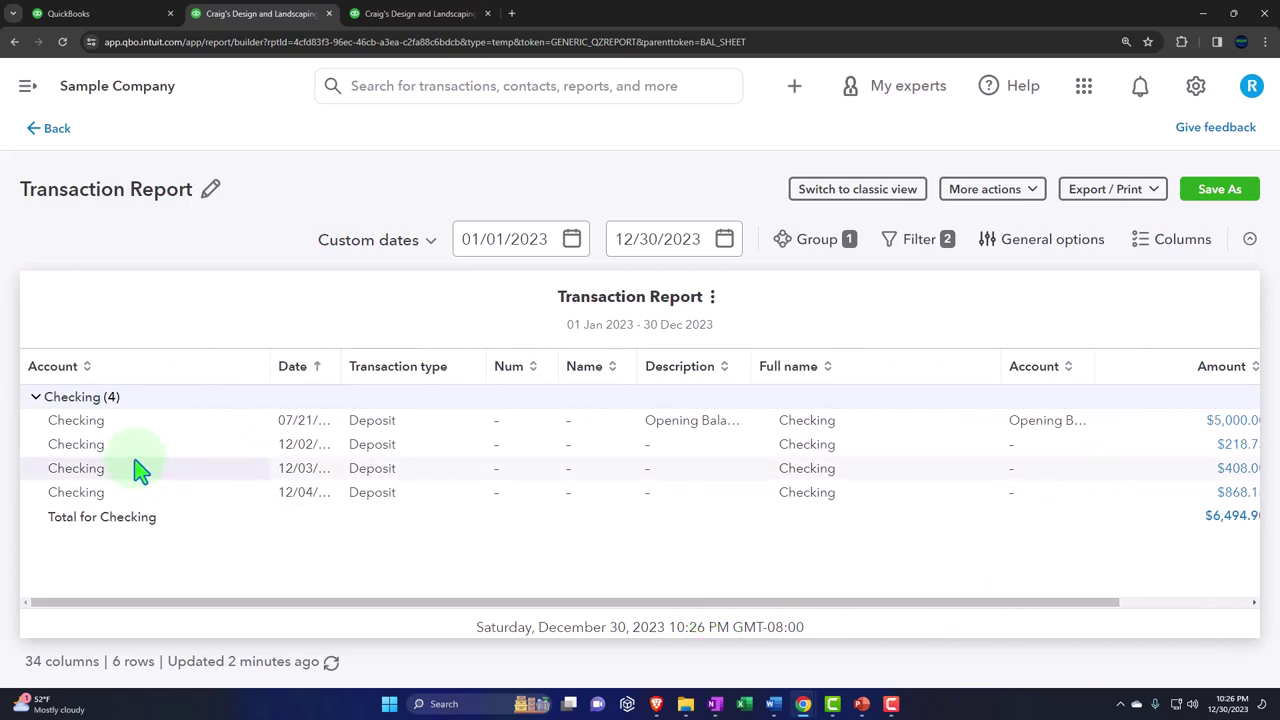
left_click(36, 130)
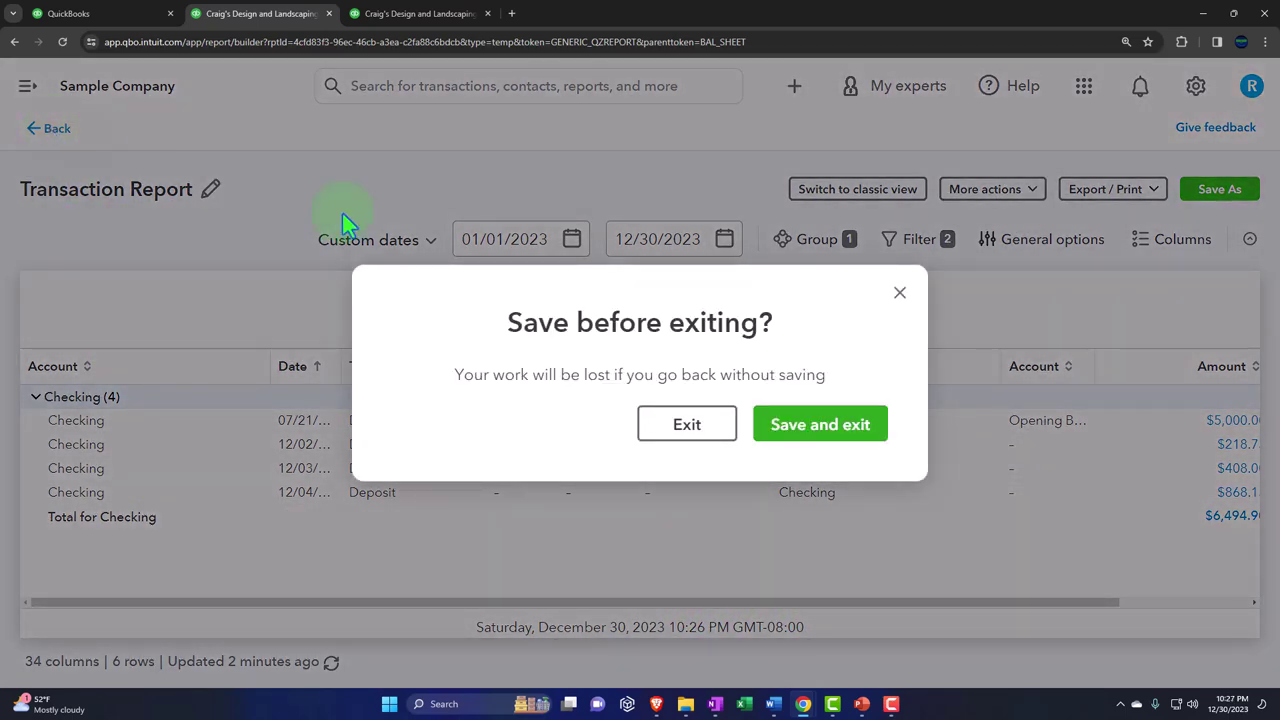
Step: Exit the report without saving and show the + New menu on the QuickBooks tab
left_click(686, 424)
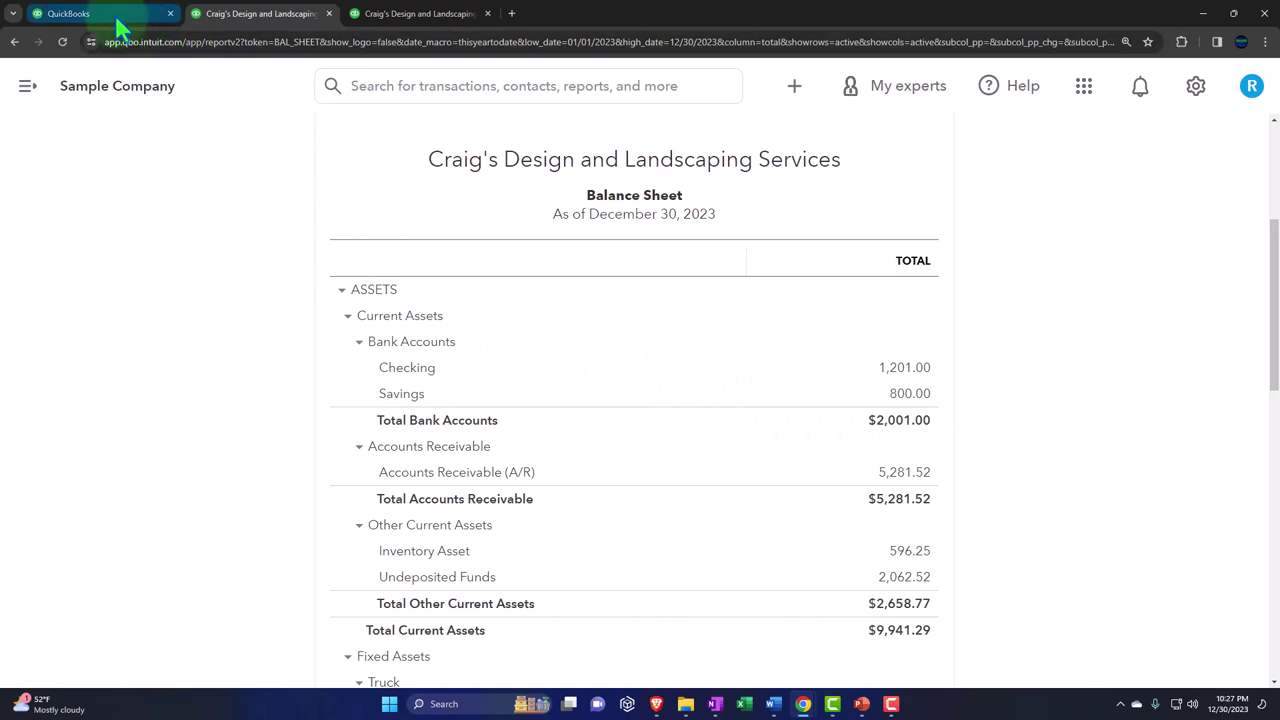
left_click(117, 22)
left_click(170, 142)
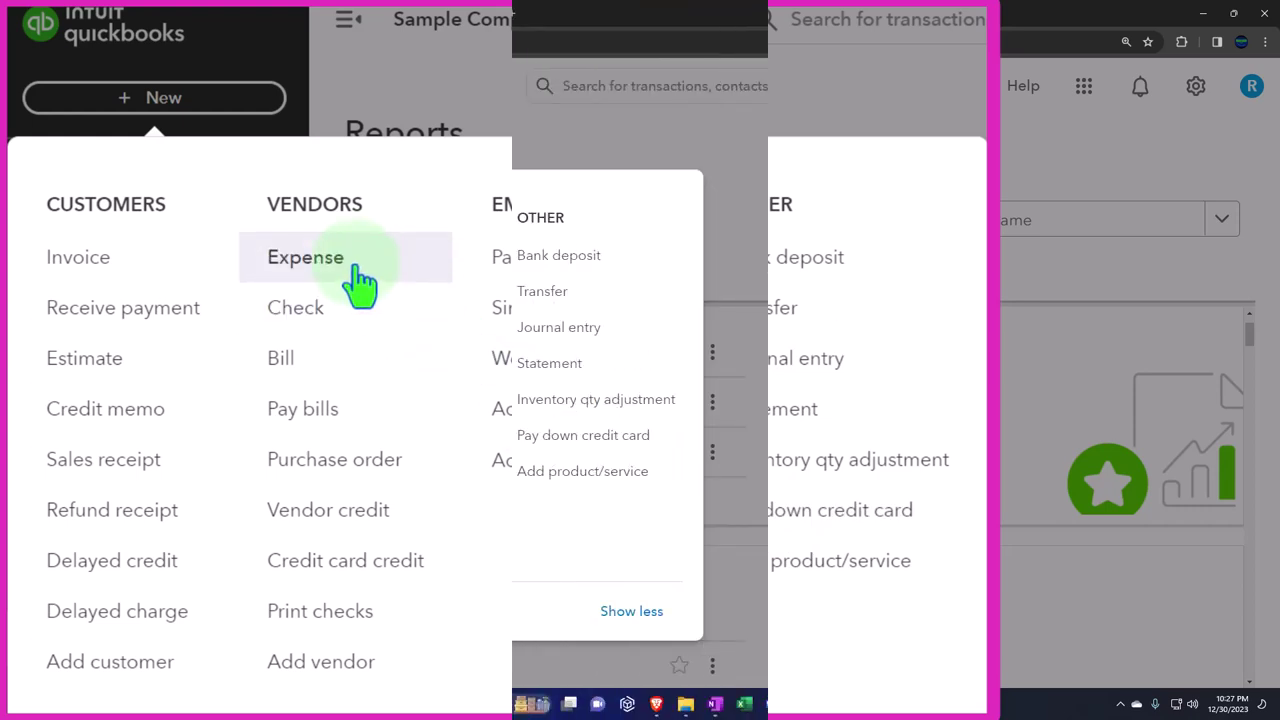
Step: Start an Expense paid from Visa, then discard it without saving
left_click(352, 266)
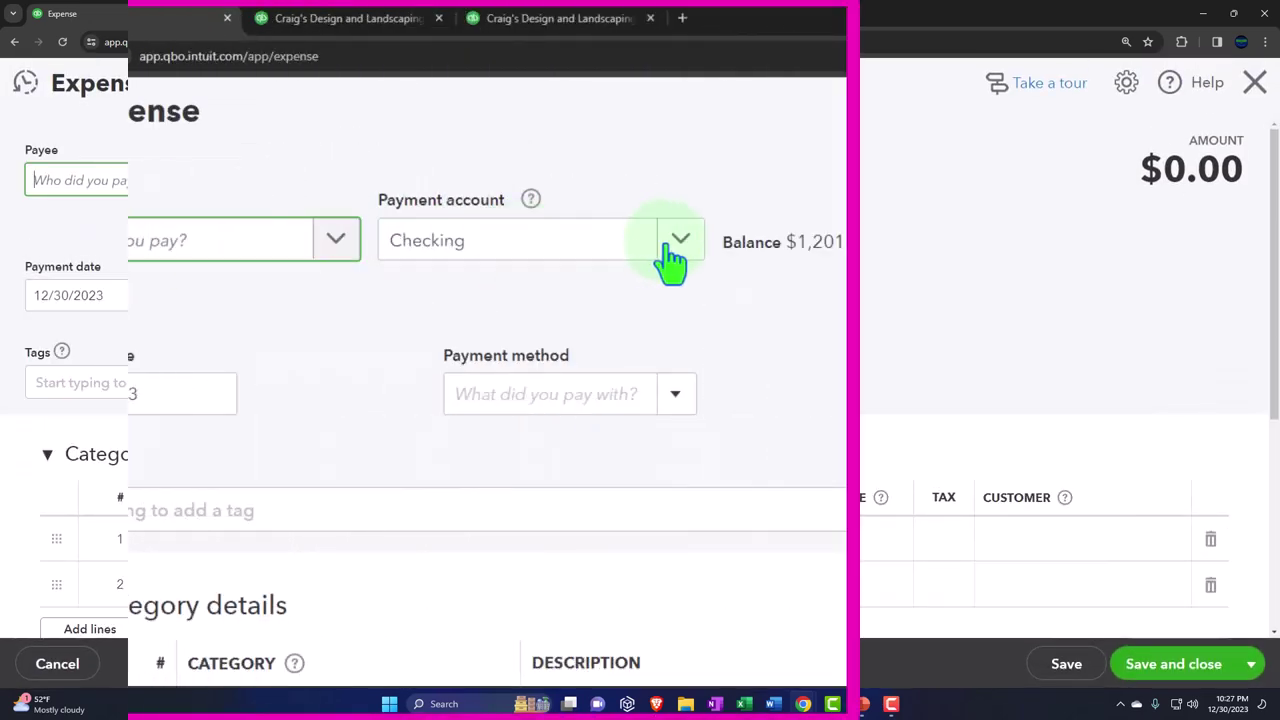
left_click(682, 243)
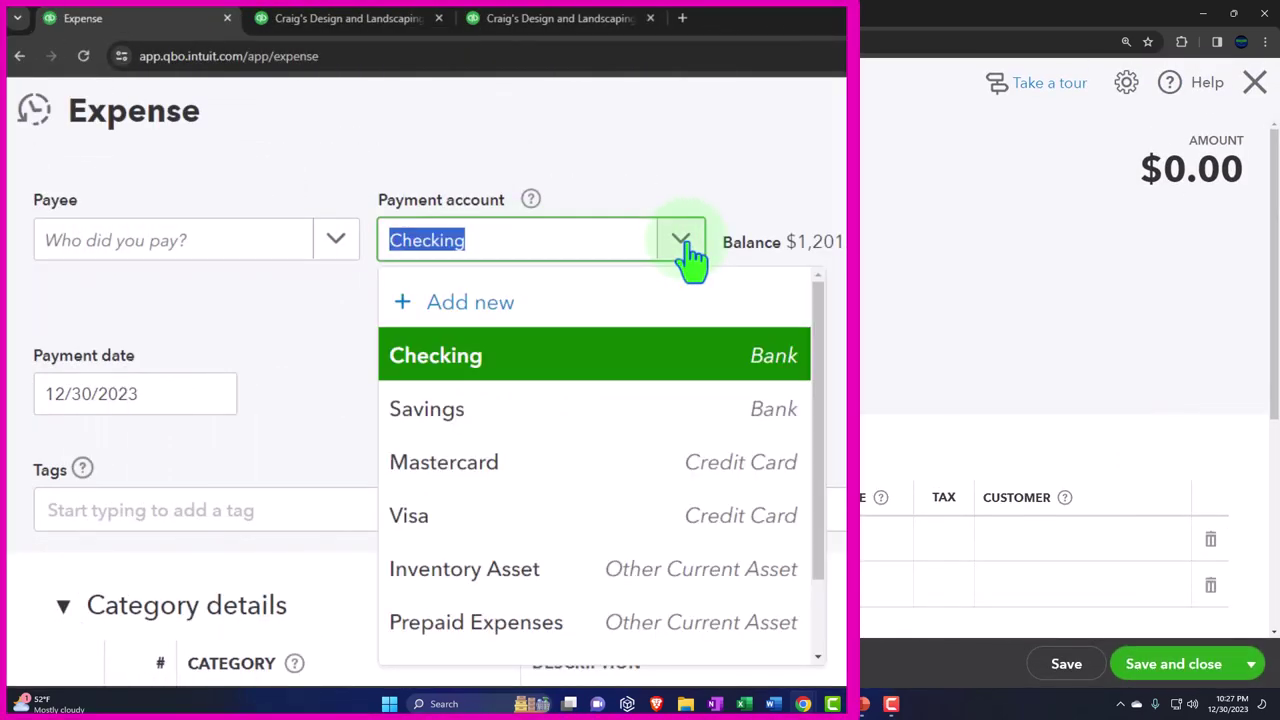
left_click(476, 522)
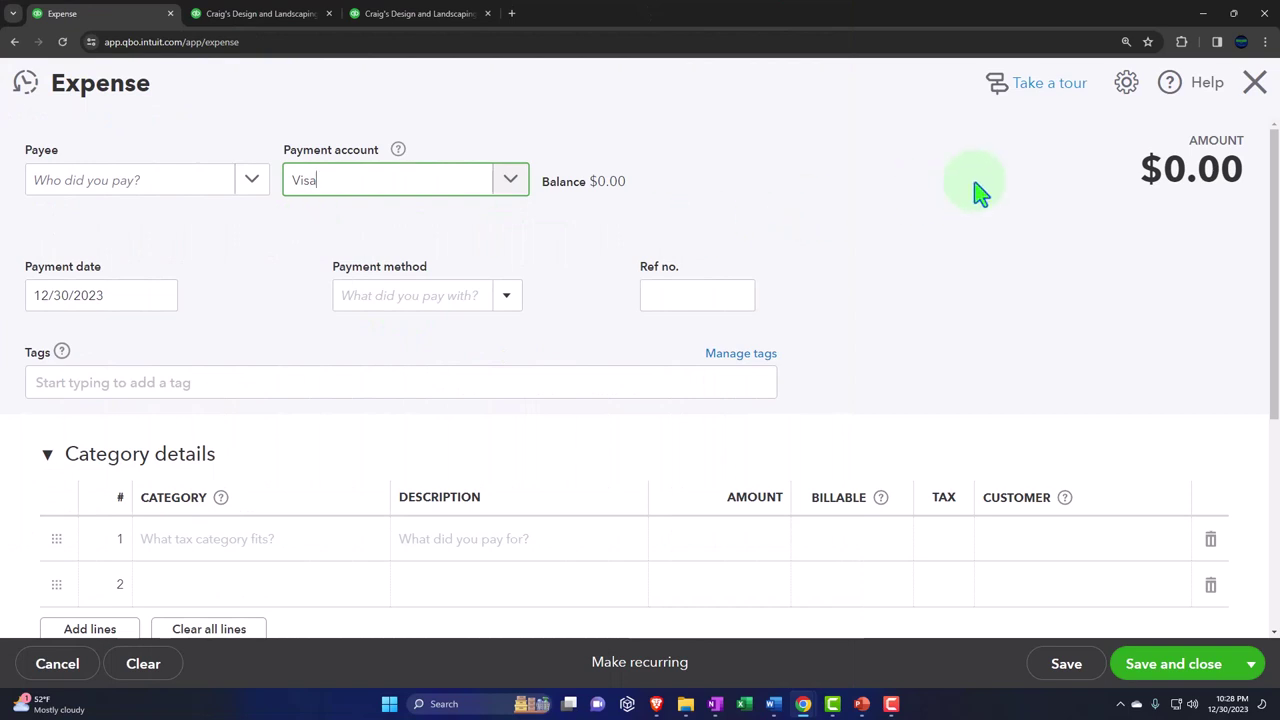
left_click(1254, 83)
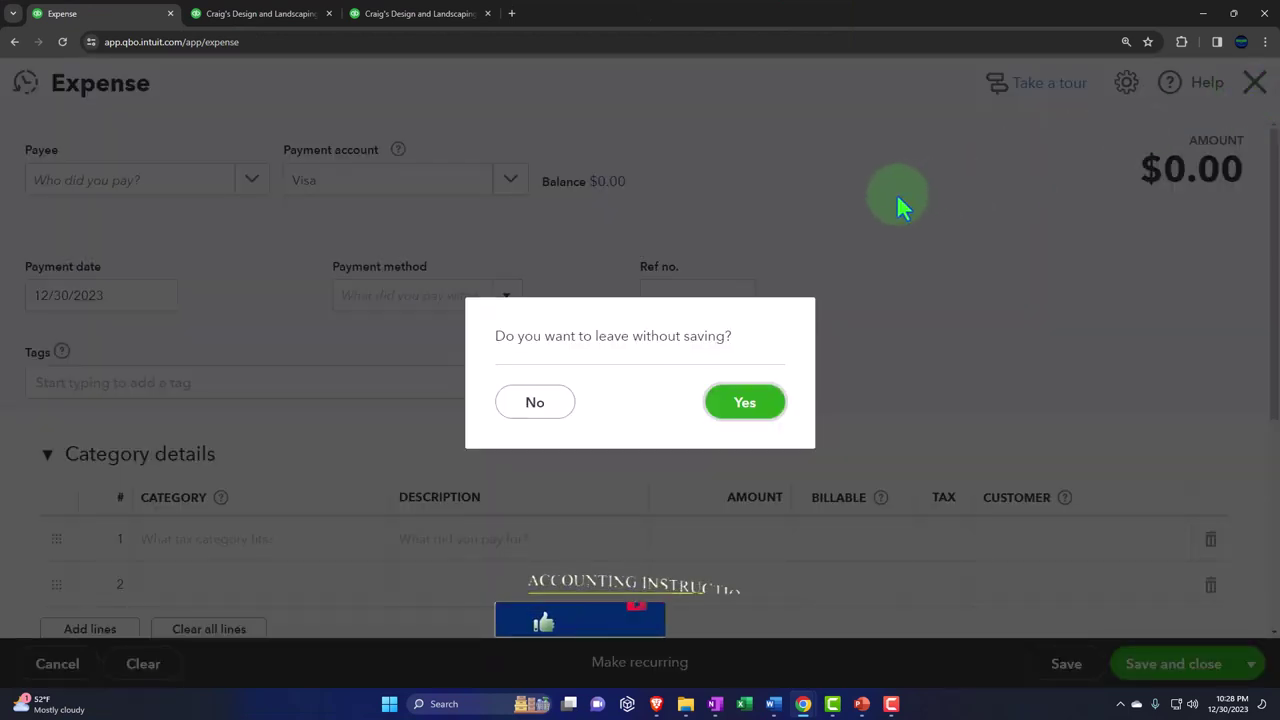
left_click(762, 402)
Step: Drill into the Balance Sheet's 157.72 Mastercard balance to list its 17 transactions
left_click(780, 425)
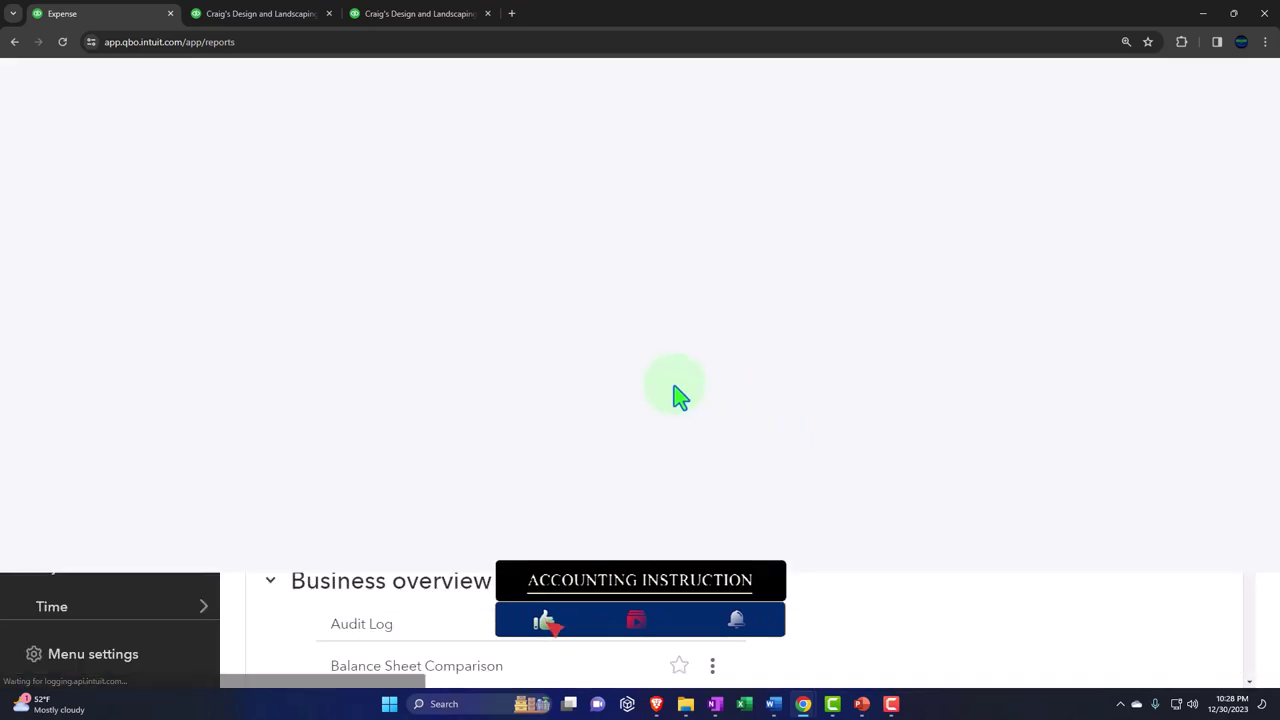
left_click(153, 150)
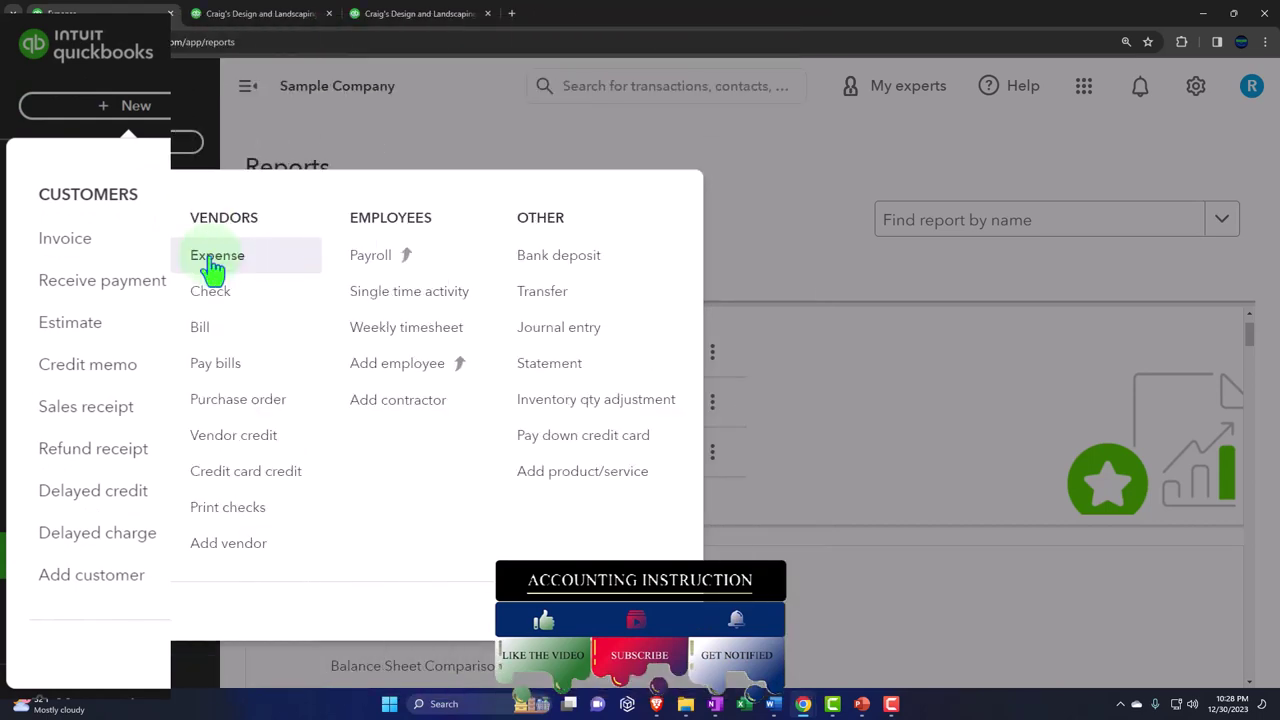
left_click(252, 16)
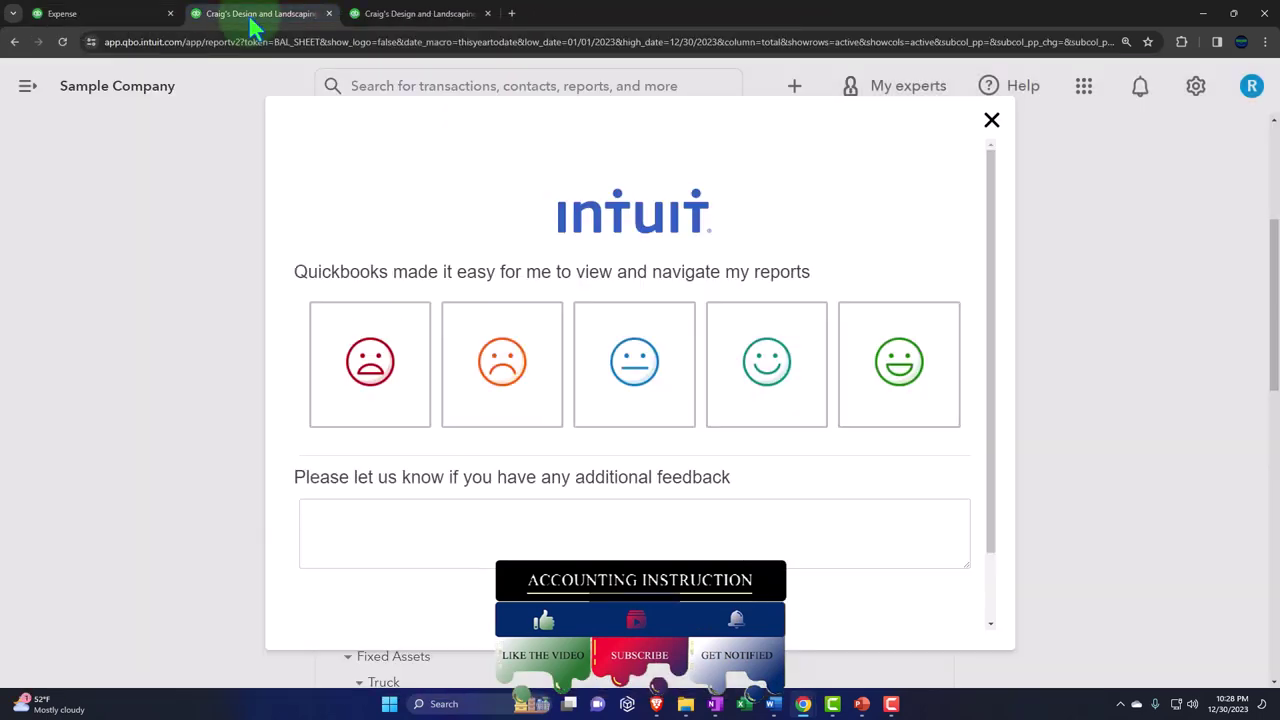
left_click(991, 121)
scroll(578, 430, "down", 7)
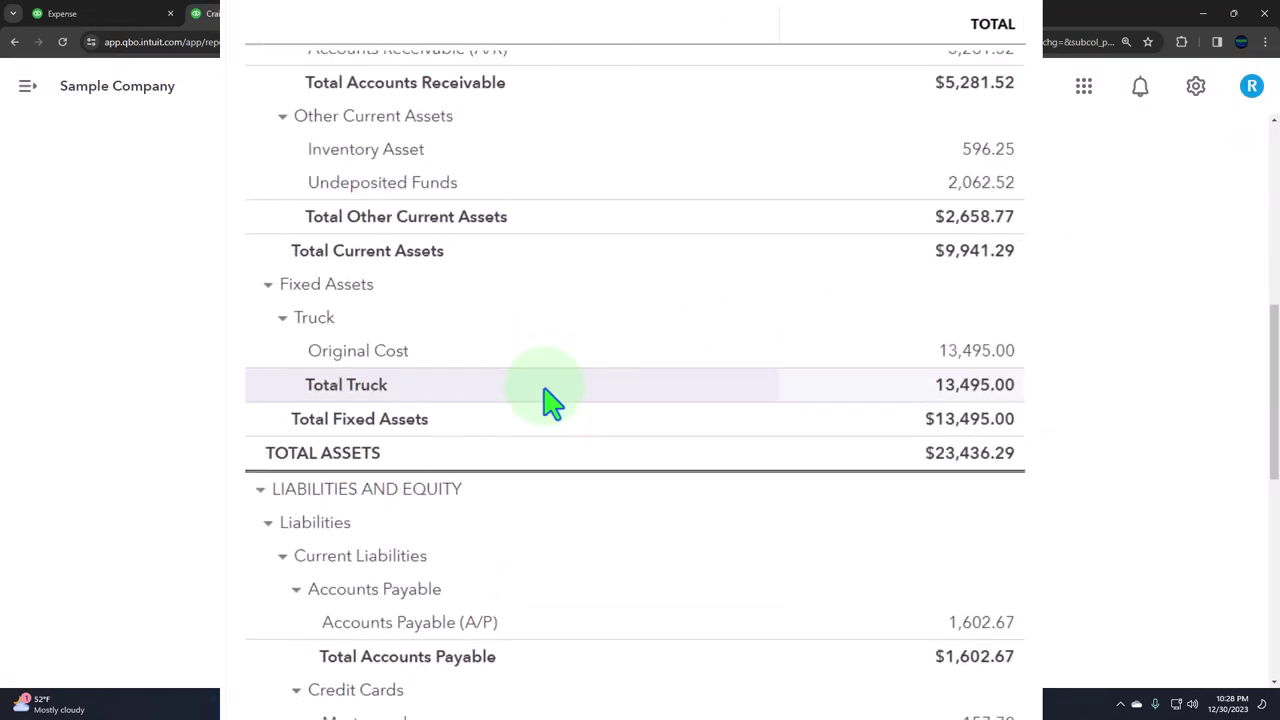
scroll(550, 402, "down", 4)
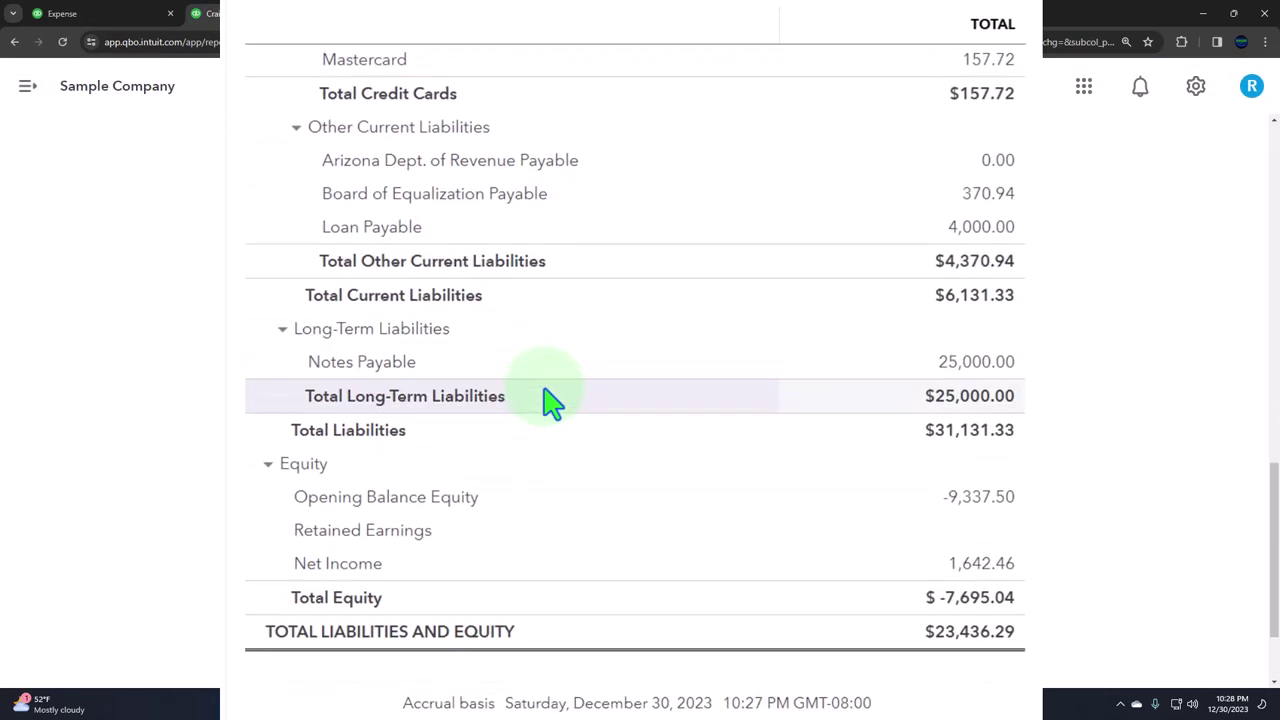
scroll(550, 402, "up", 3)
scroll(553, 402, "up", 1)
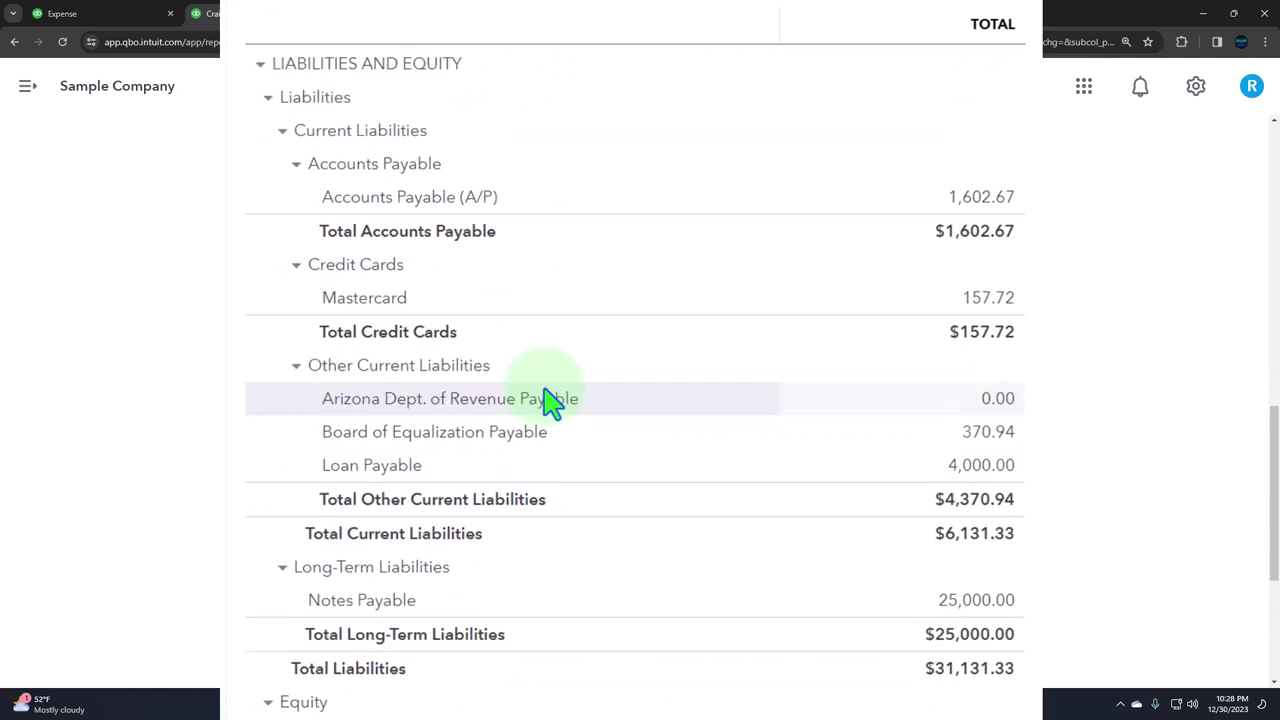
left_click(1000, 308)
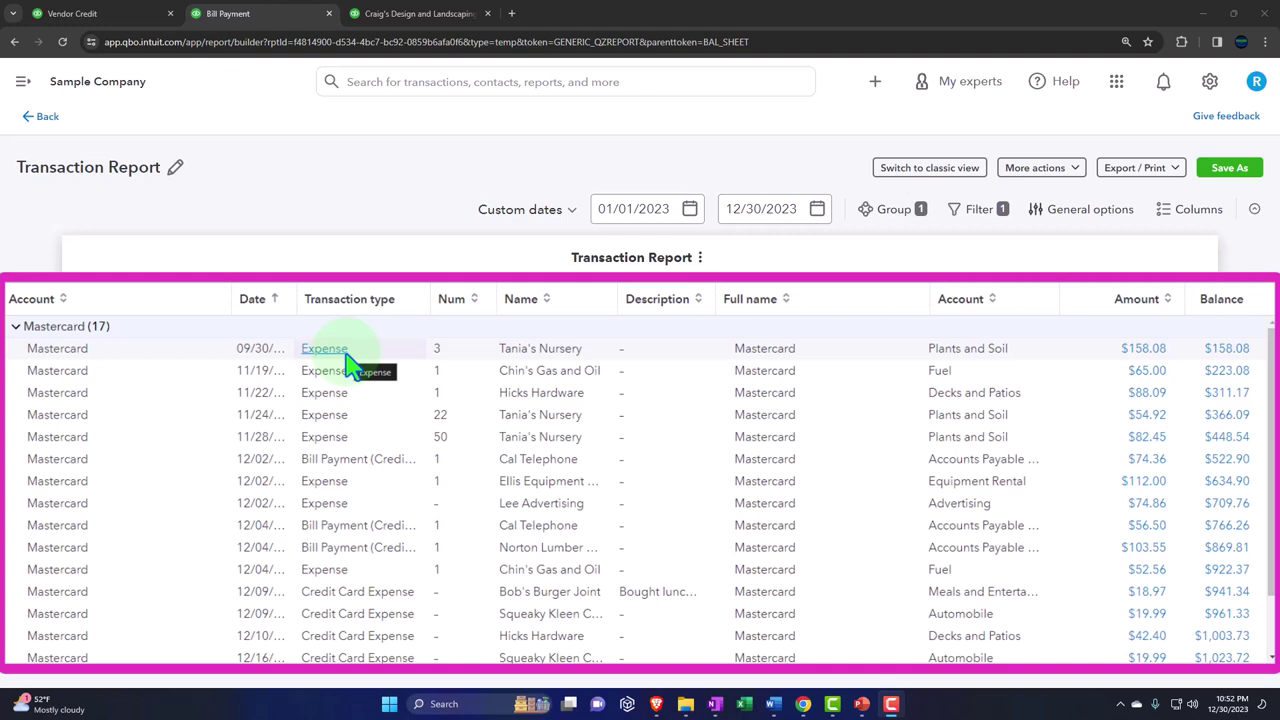
left_click(338, 352)
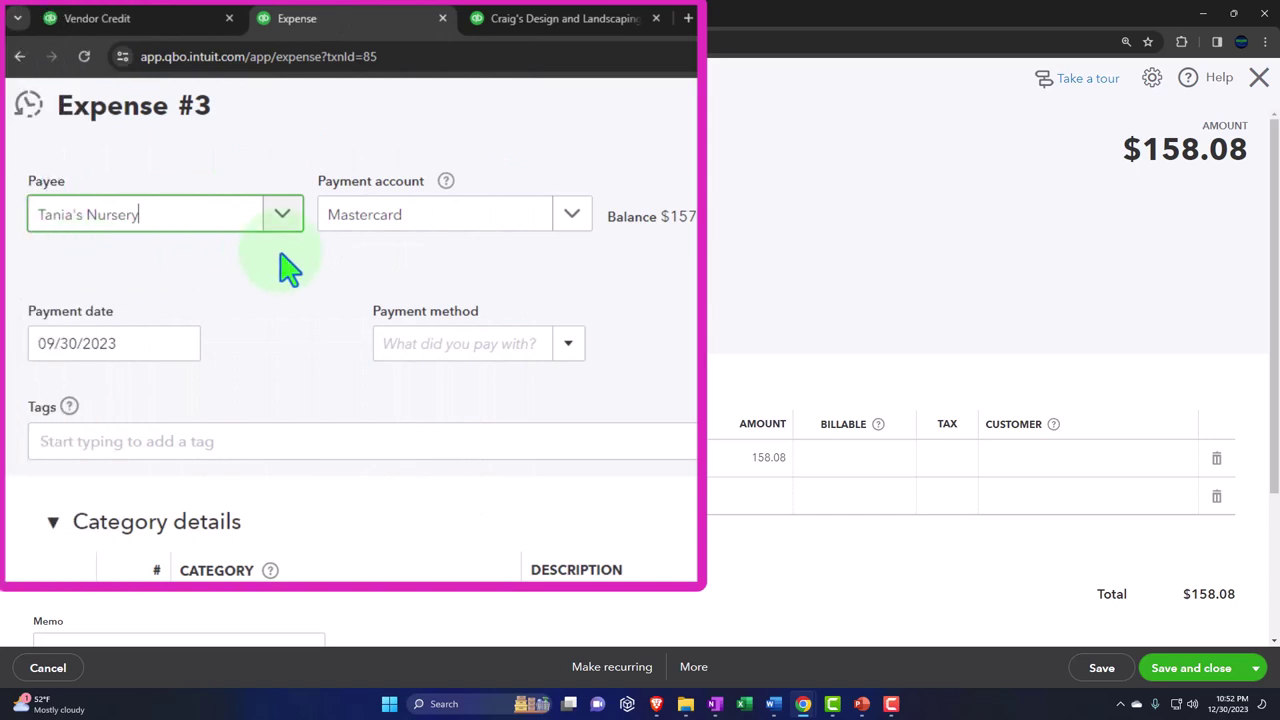
left_click(578, 218)
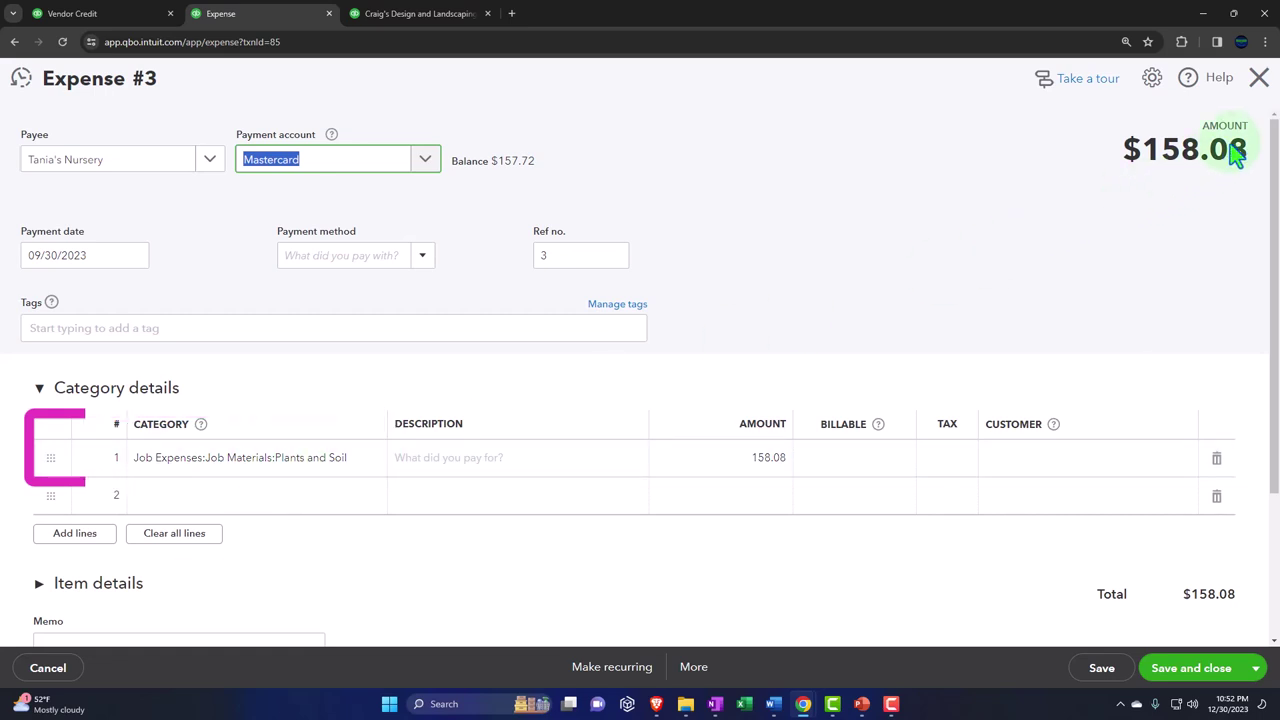
left_click(1254, 86)
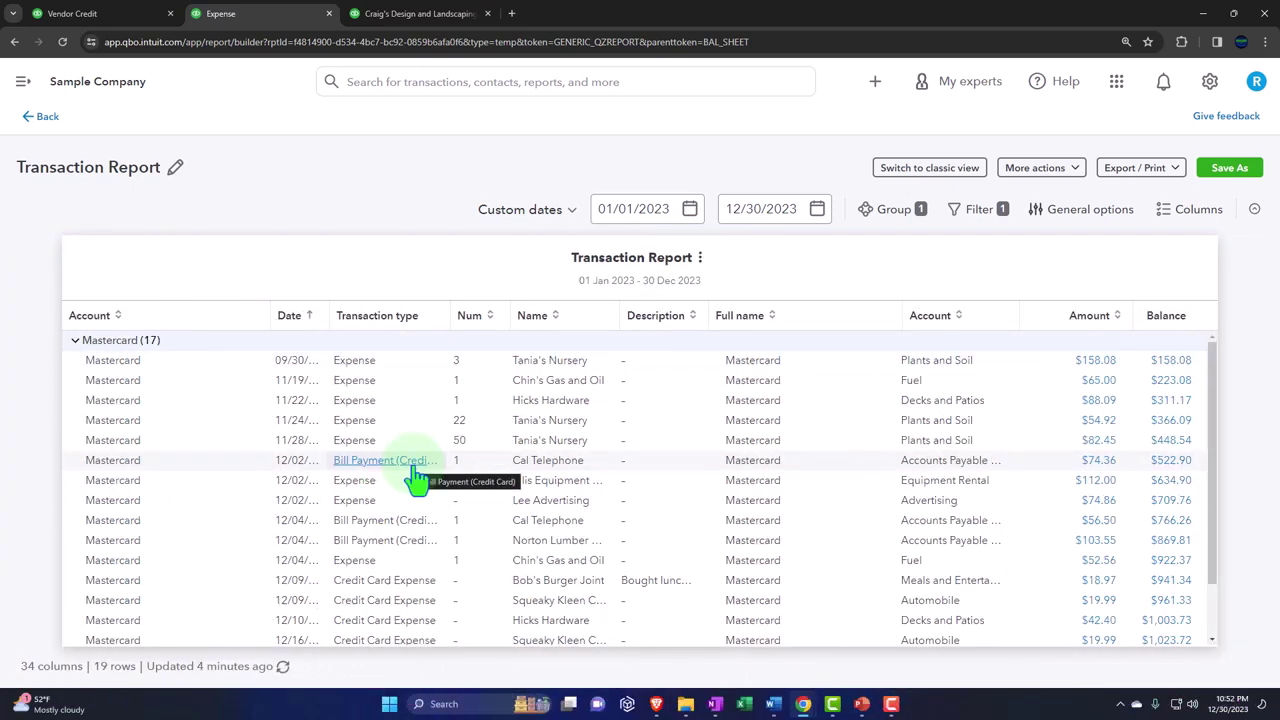
left_click(413, 468)
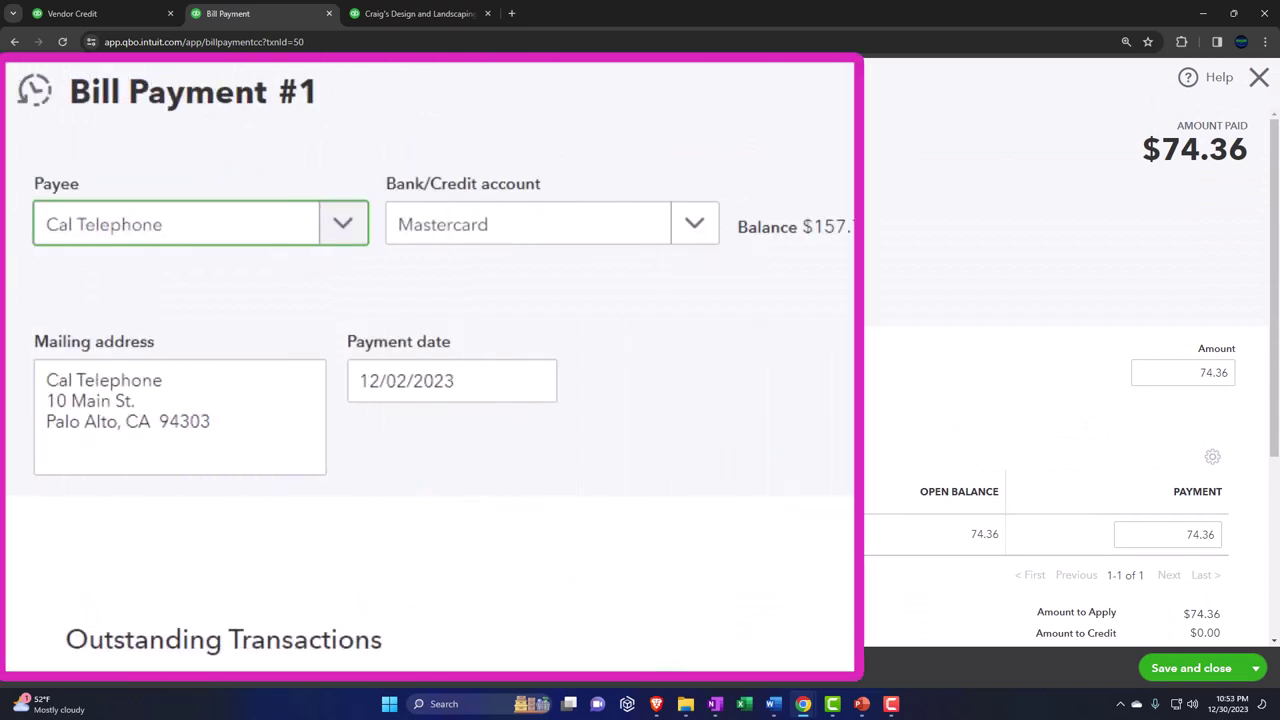
left_click(690, 240)
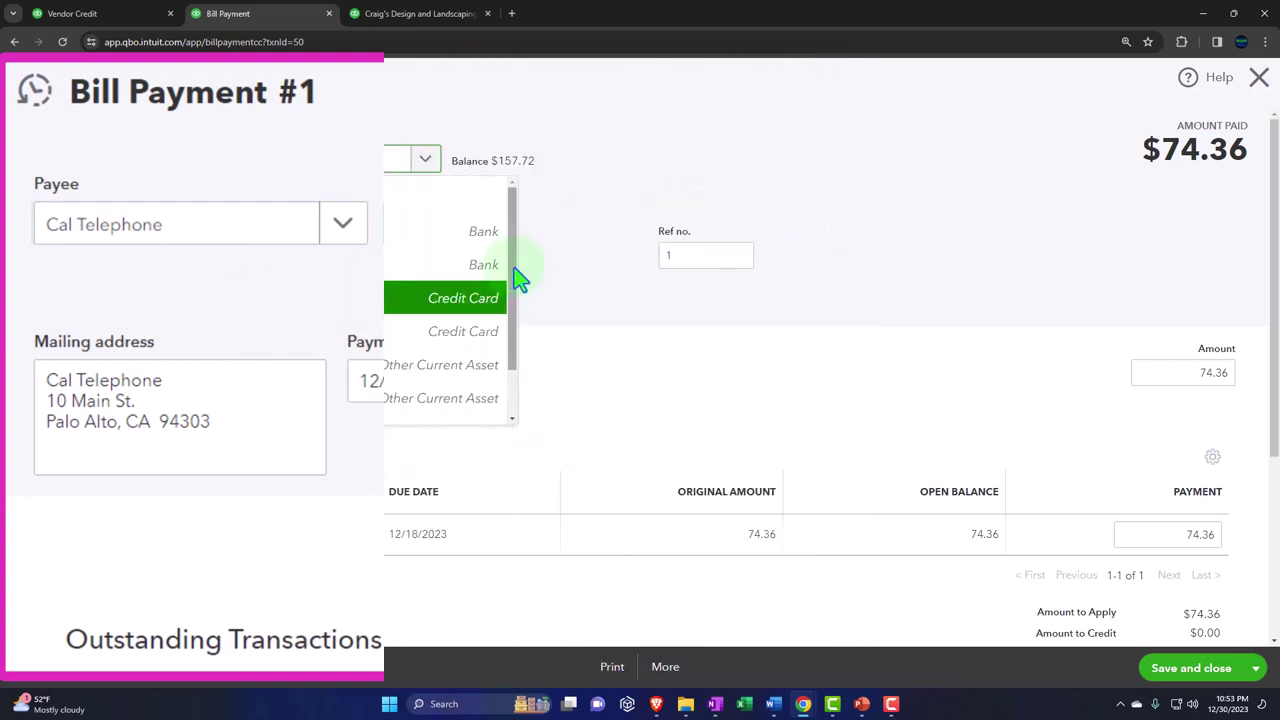
left_click(560, 455)
left_click(1259, 80)
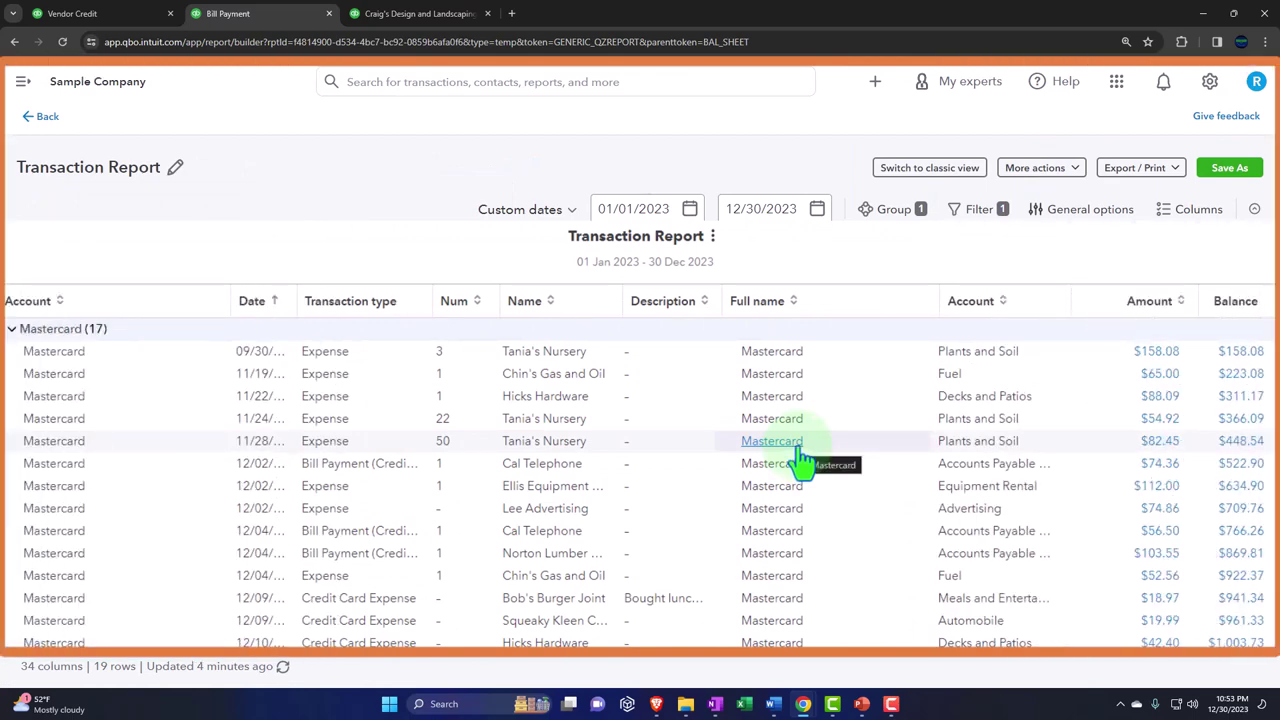
scroll(802, 460, "down", 2)
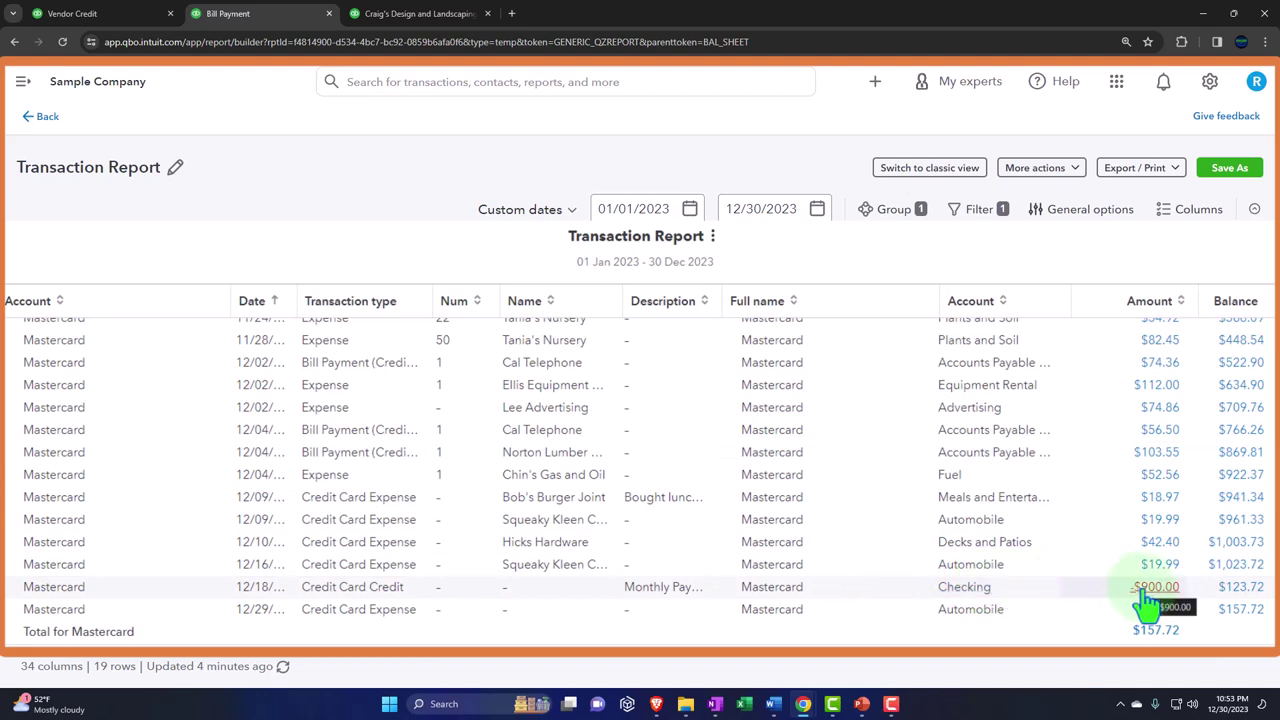
Step: Widen the Description column and review the $900 Monthly Payment credit card credit
left_click_drag(723, 294, 766, 297)
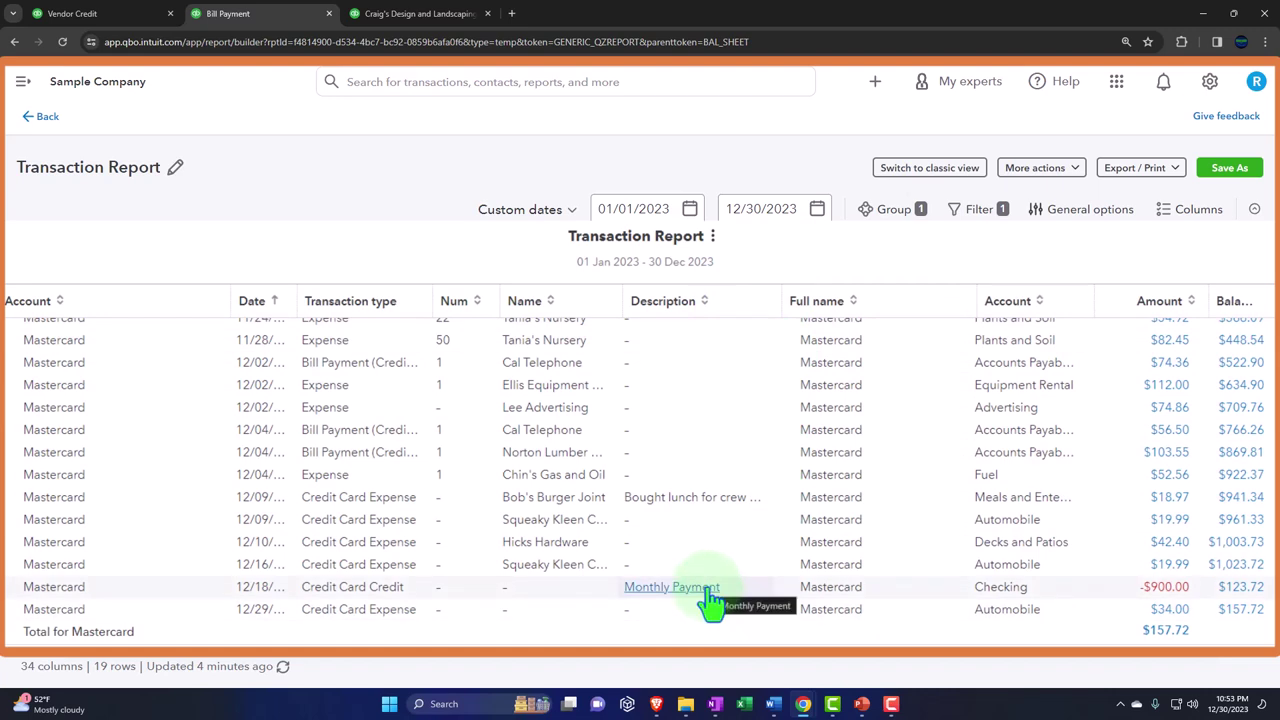
left_click(366, 596)
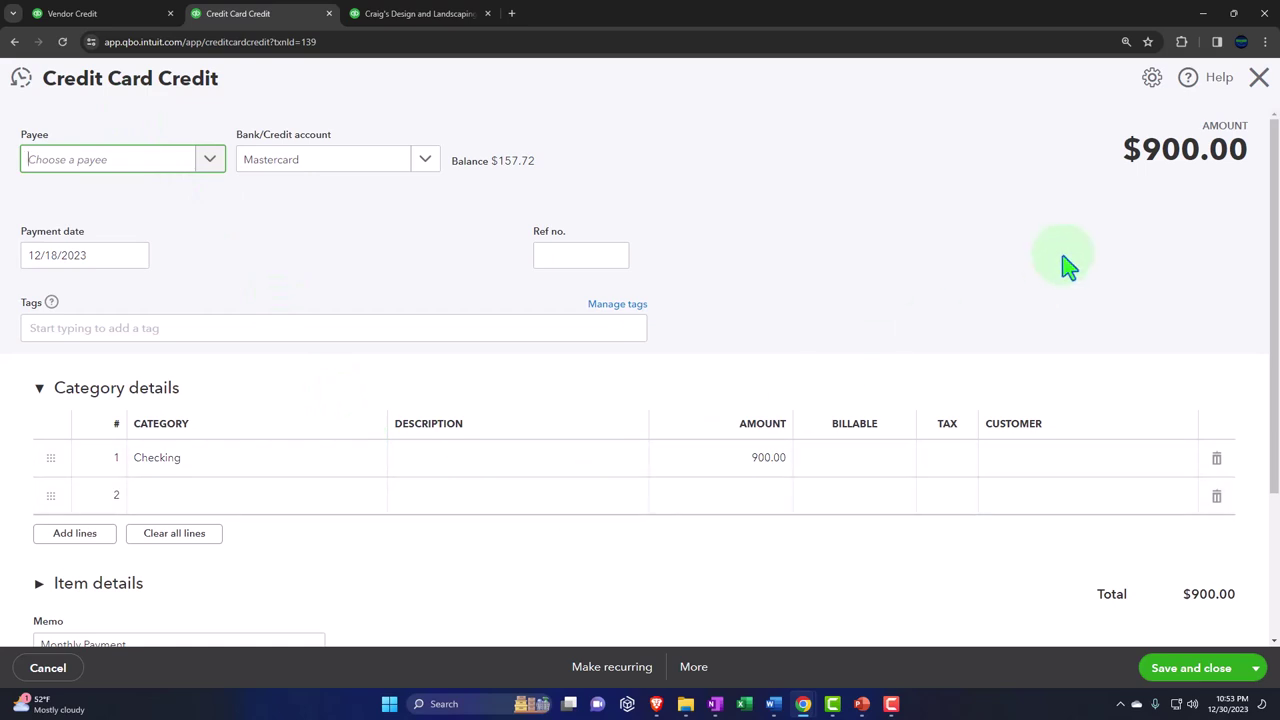
left_click(1256, 86)
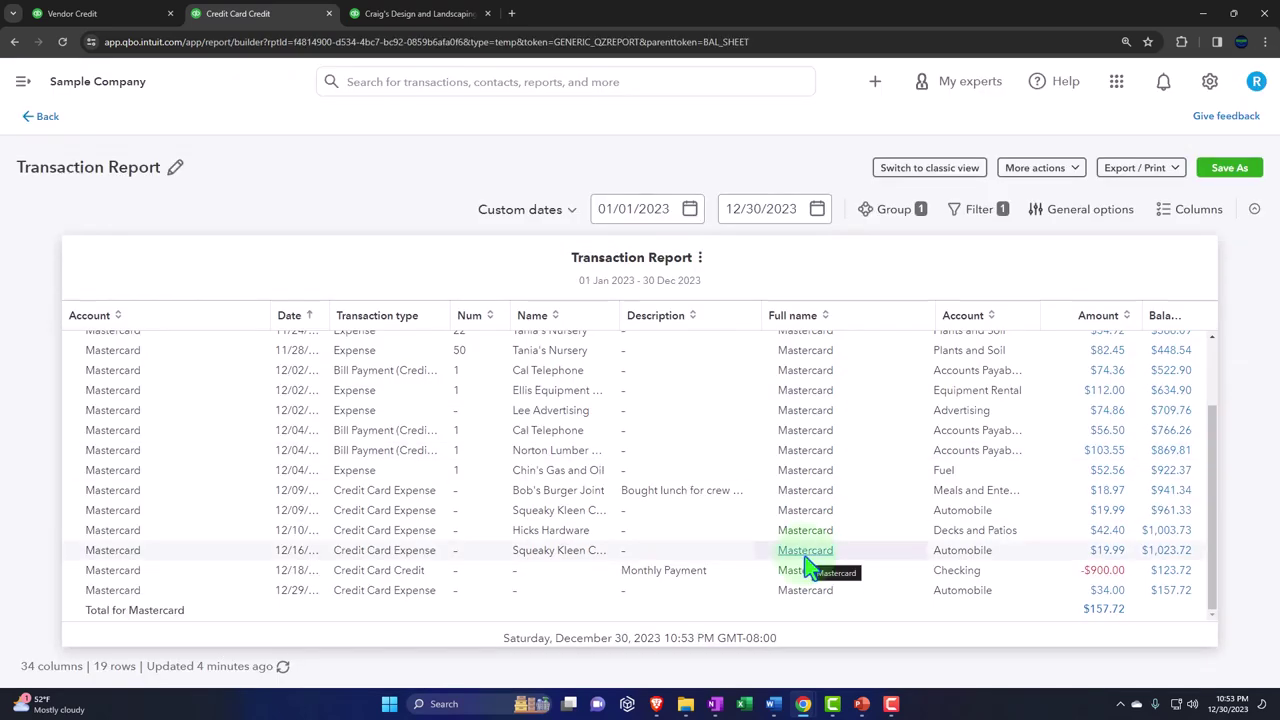
Step: Leave the Mastercard report without saving and return to the first QuickBooks tab
left_click(45, 118)
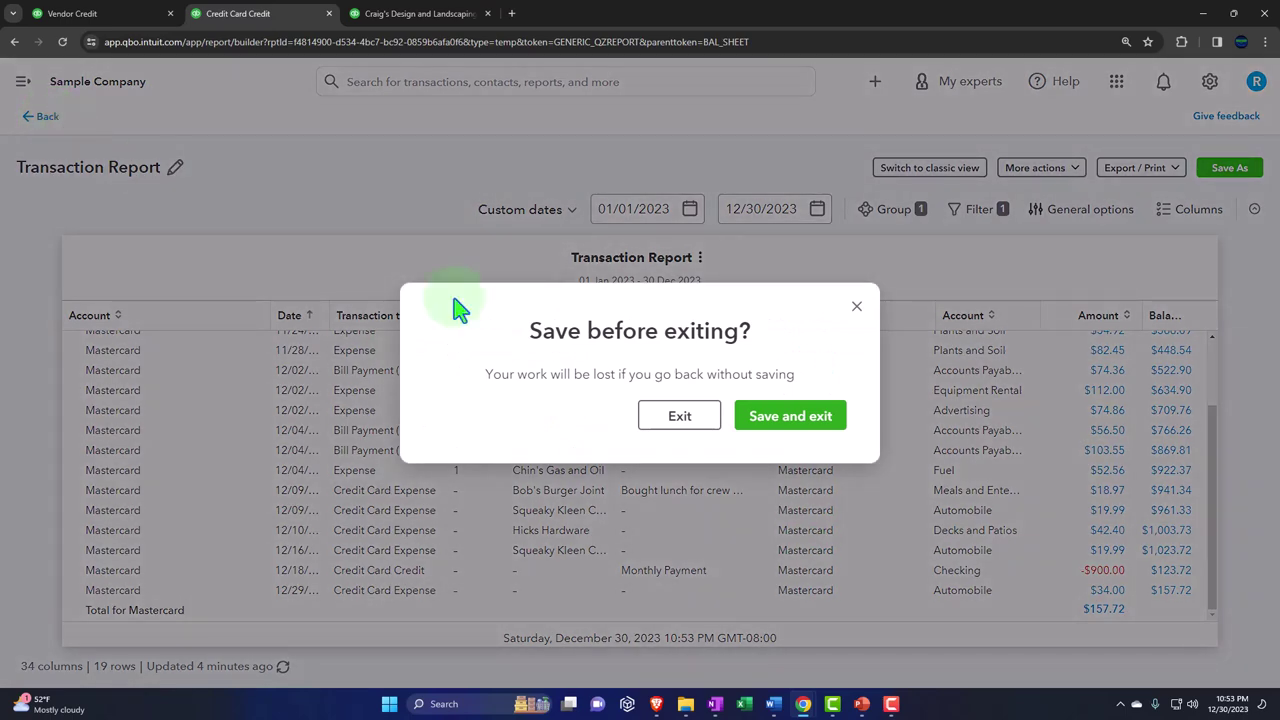
left_click(679, 420)
left_click(115, 14)
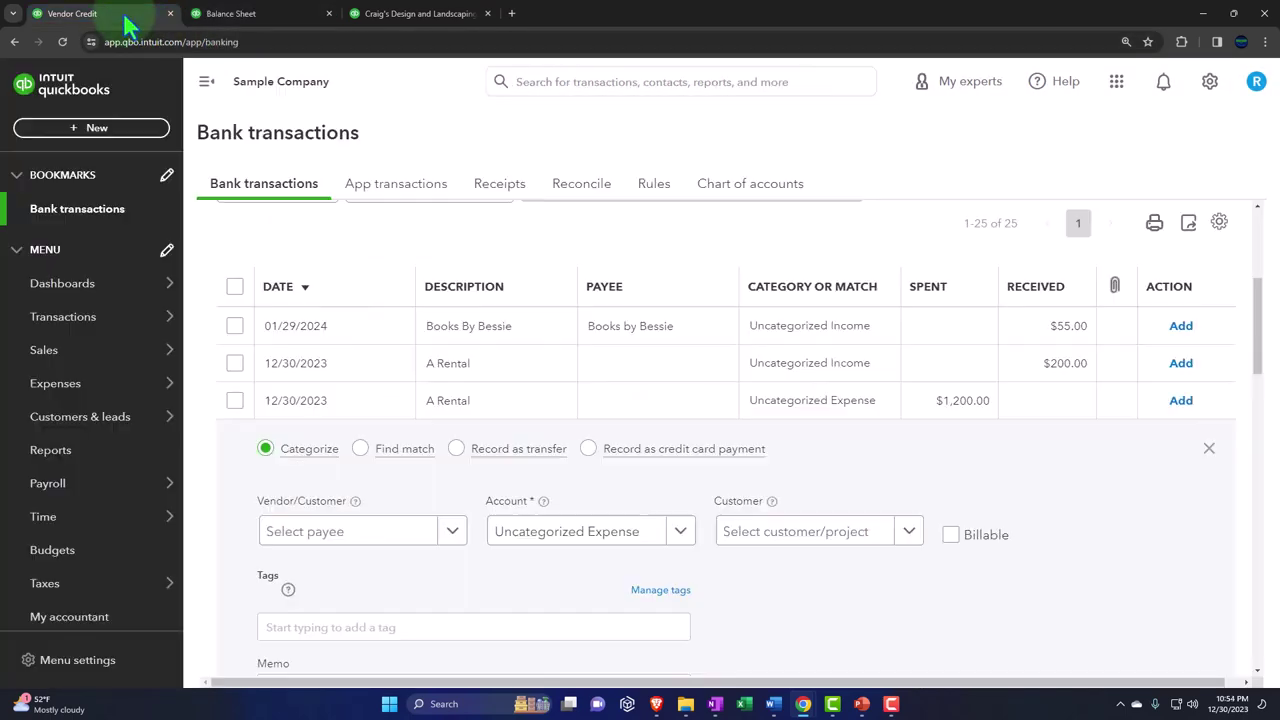
Step: Open a new blank Expense form from the + New menu's Vendors list
left_click(45, 132)
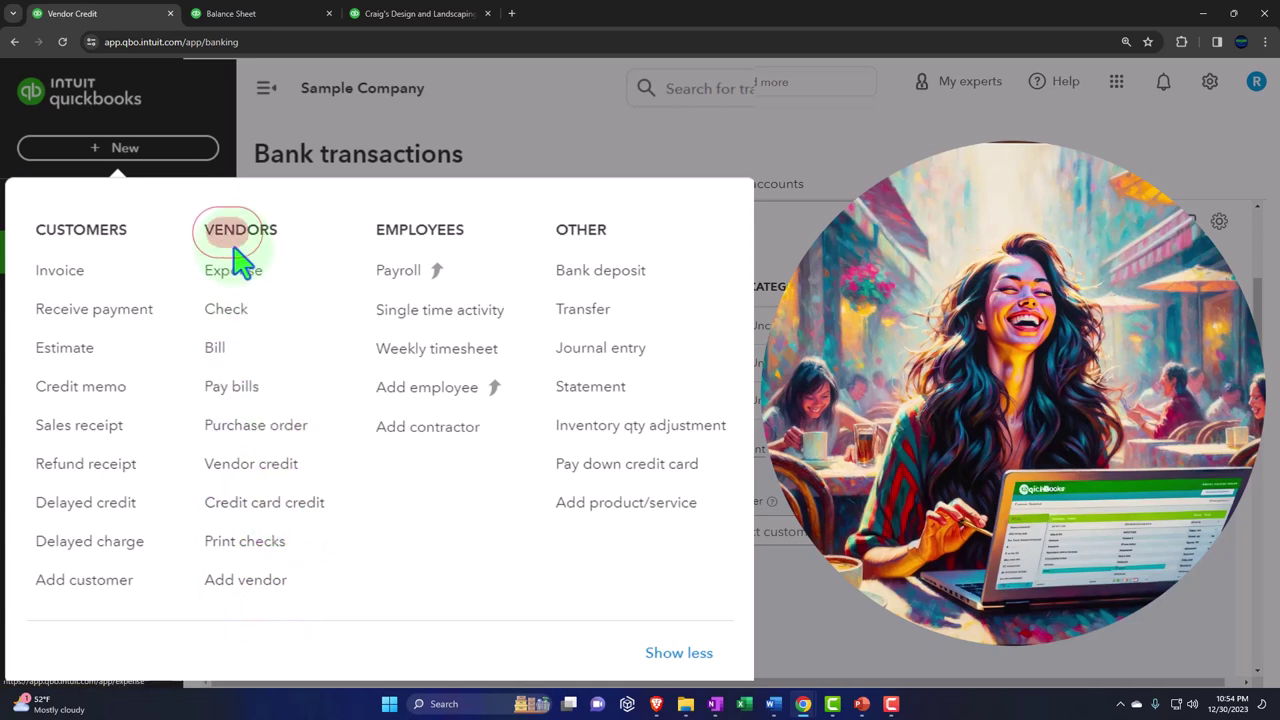
left_click(268, 512)
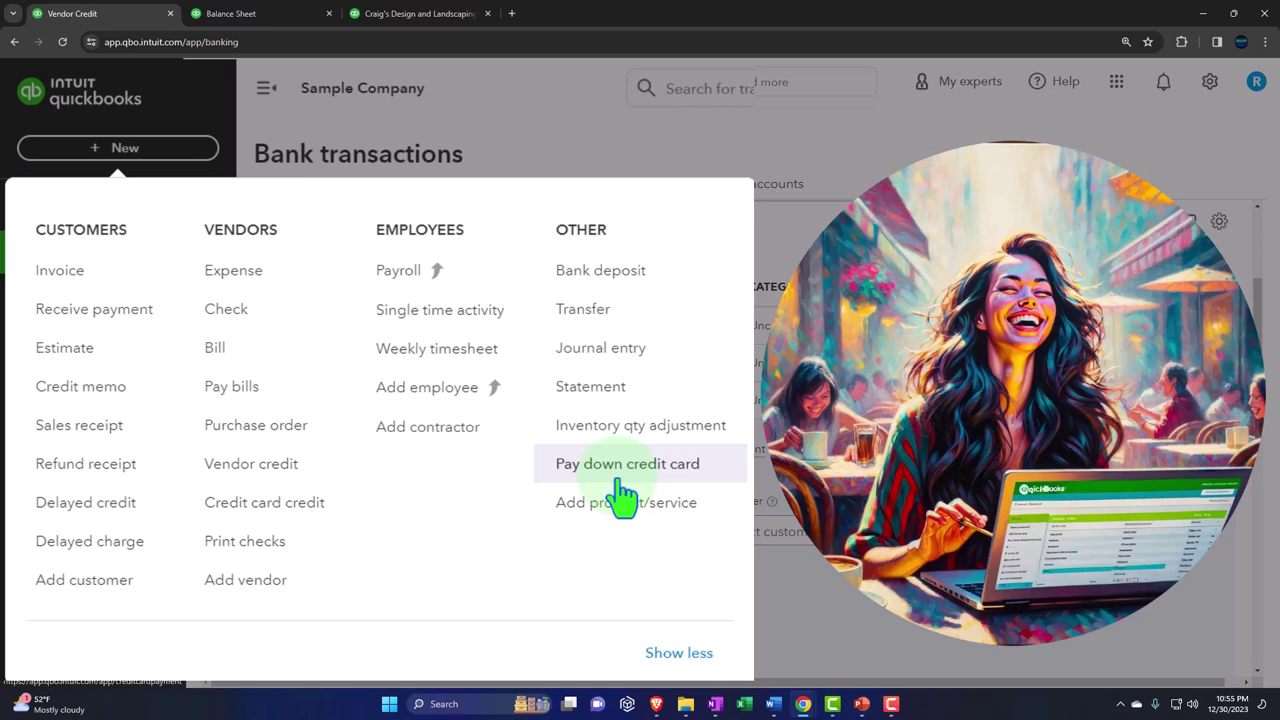
left_click(257, 282)
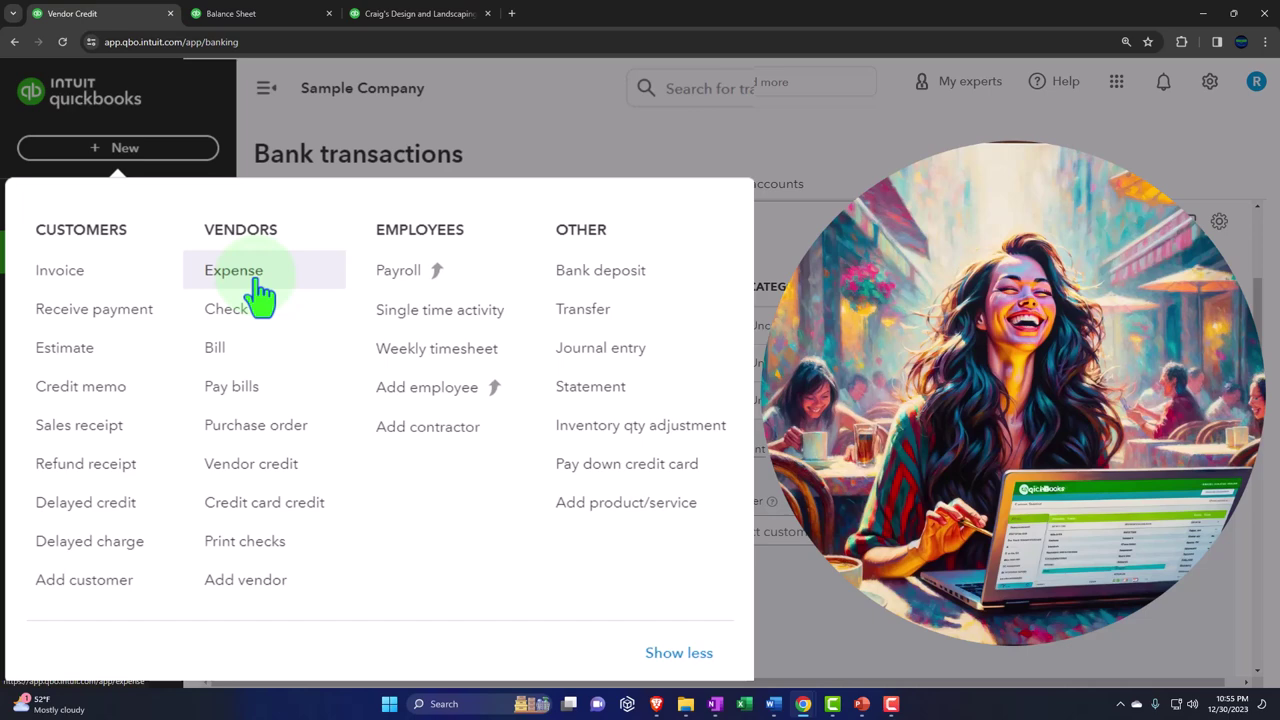
left_click(258, 290)
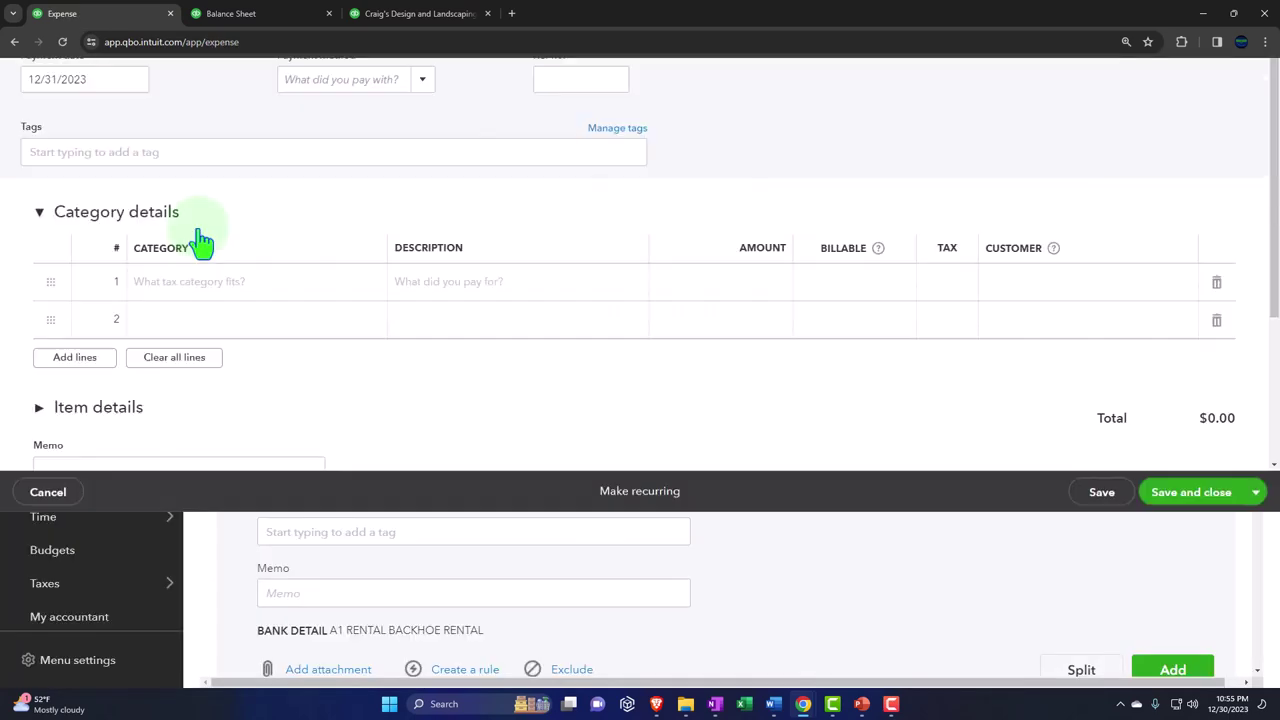
Step: Set the expense payee to Credit Card and keep Checking as the payment account
left_click(100, 168)
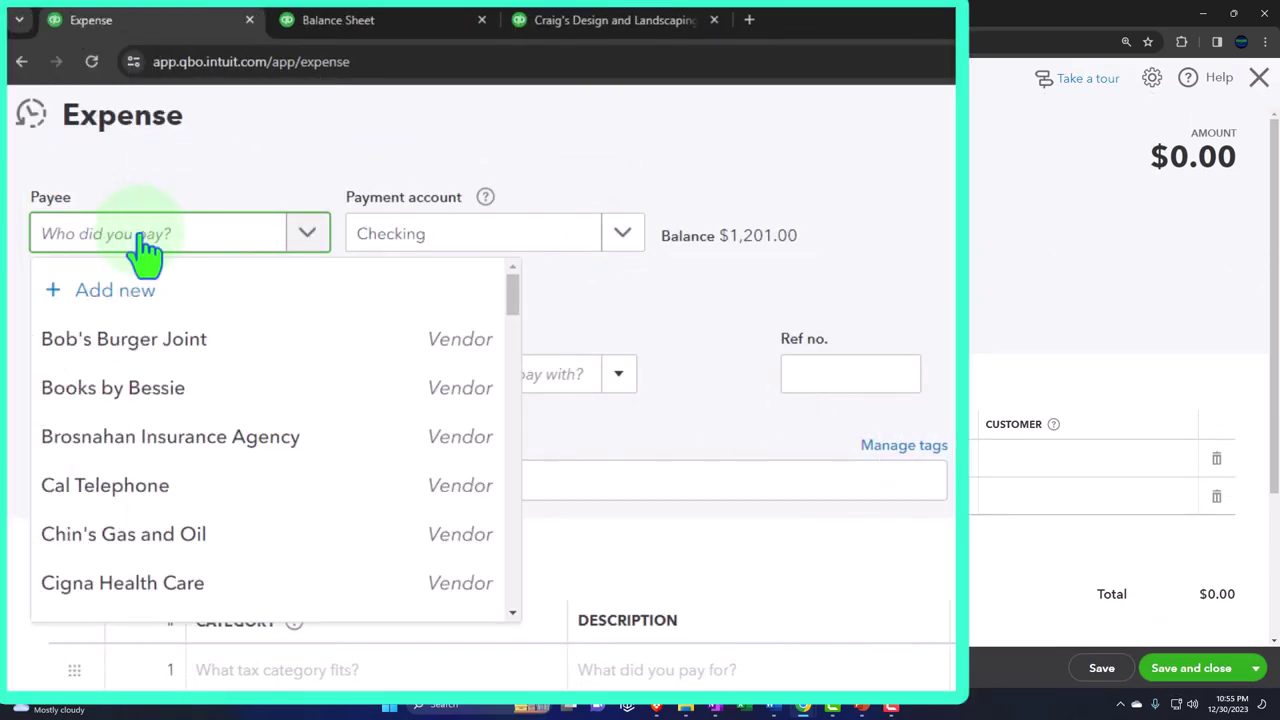
type("Va")
type("Credi")
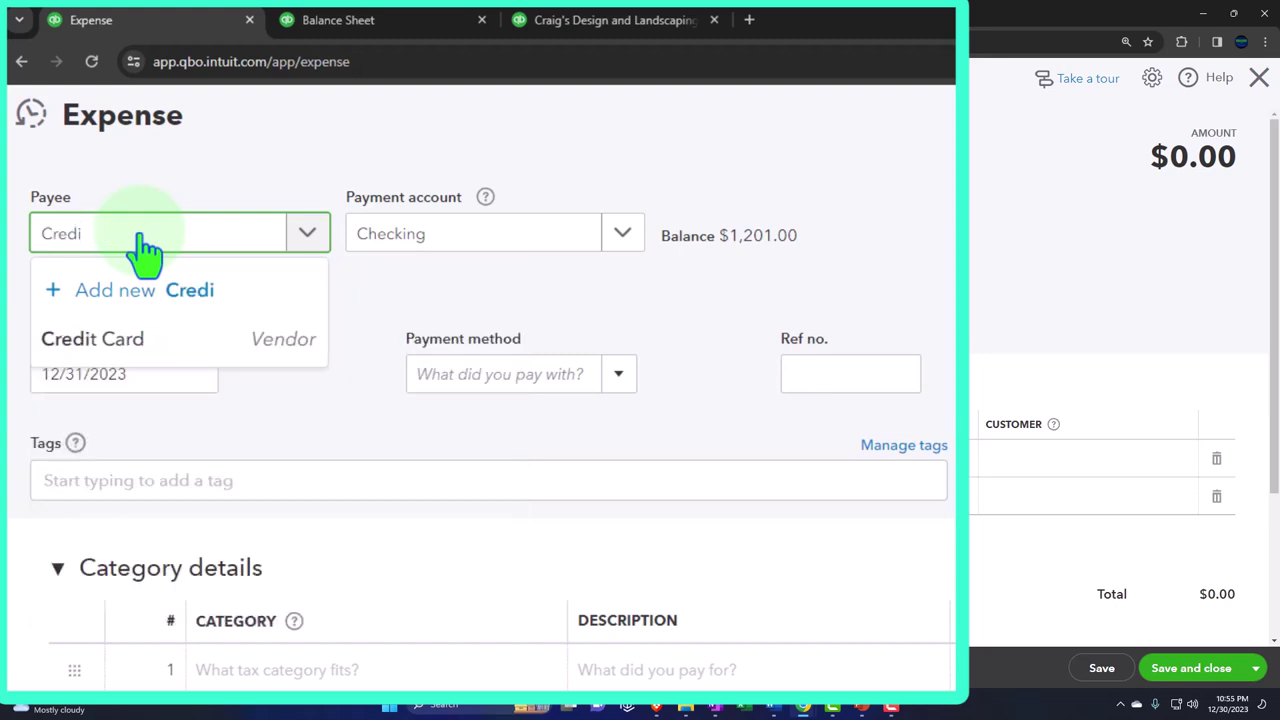
left_click(138, 342)
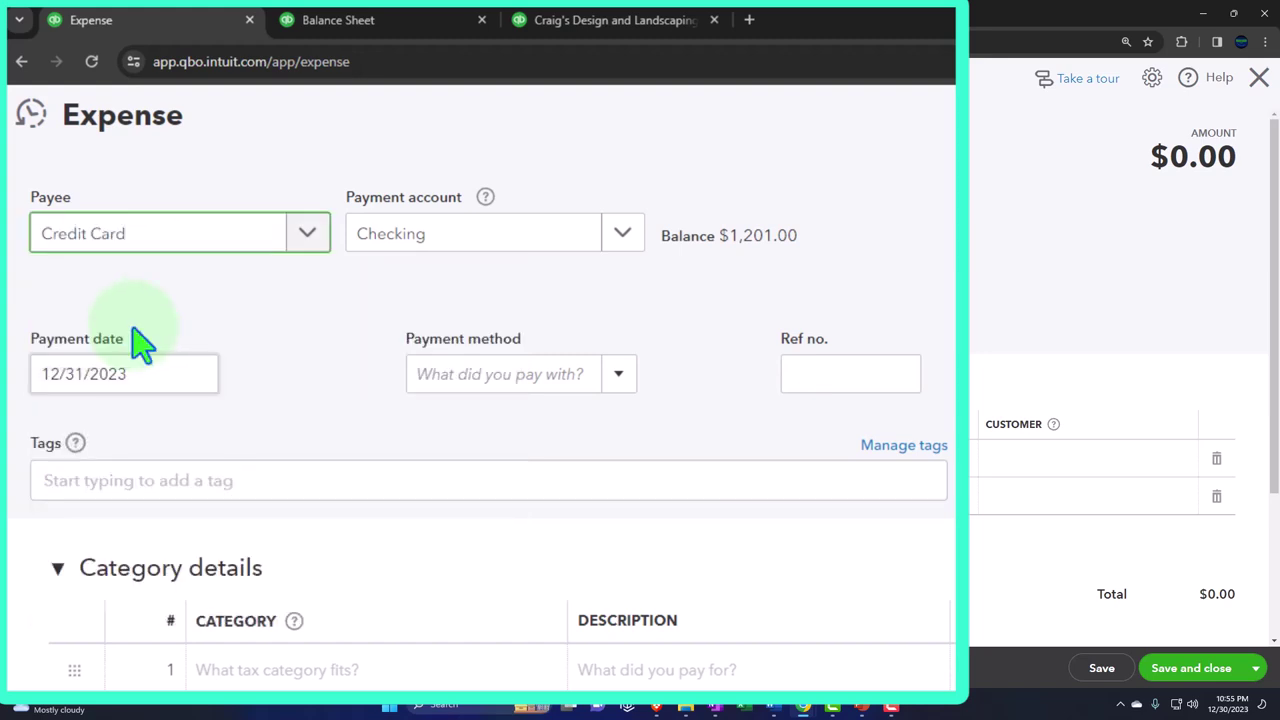
key("Tab")
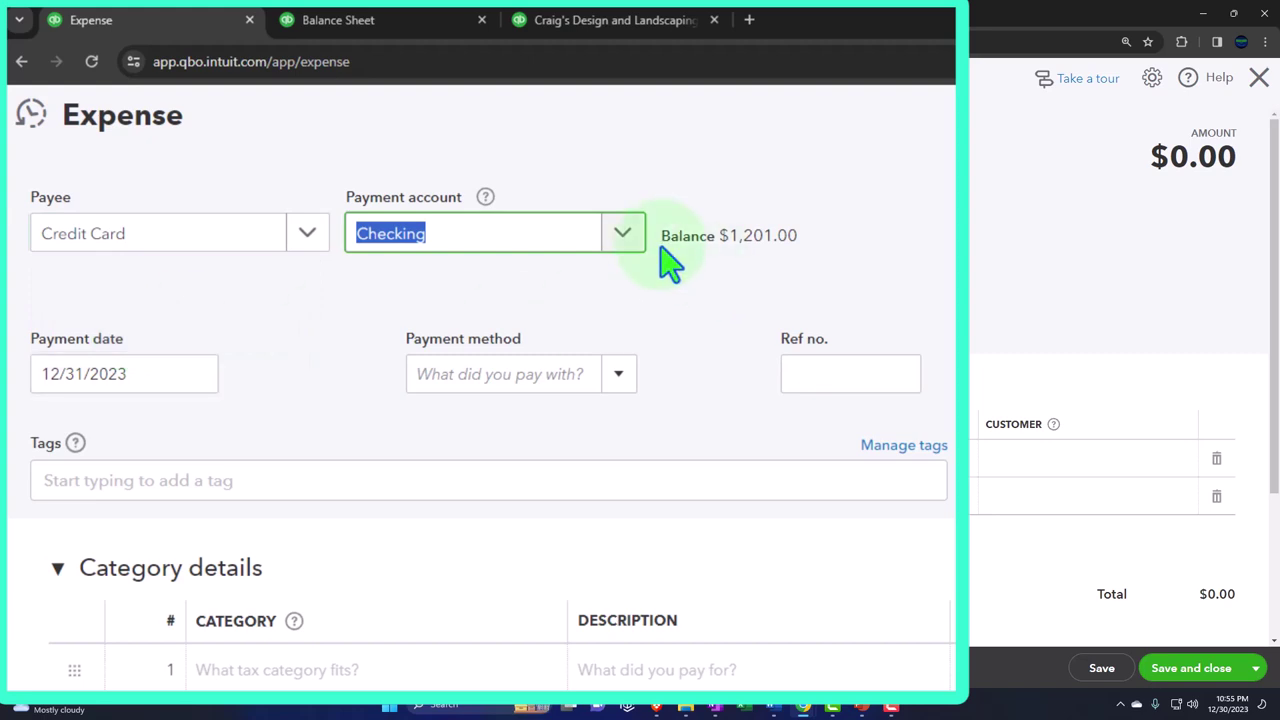
left_click(623, 235)
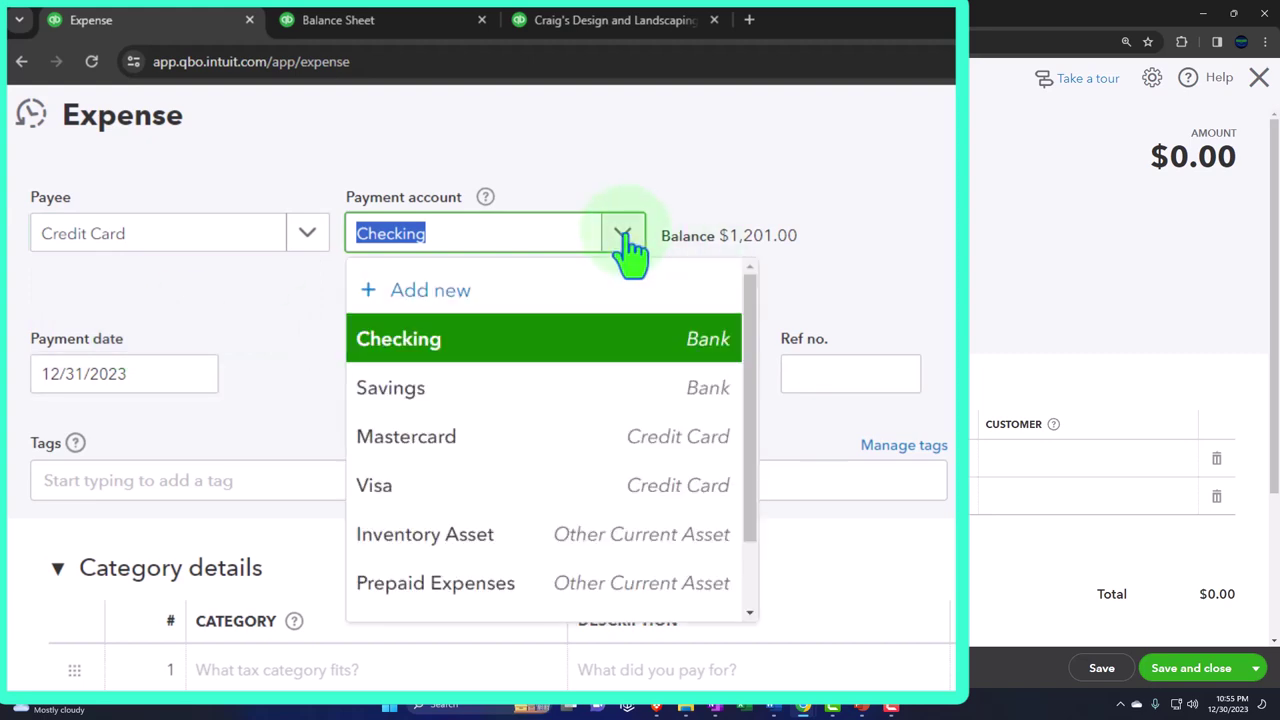
left_click(623, 235)
Step: Categorise line 1 as Mastercard for 20.00 and save the 12/31/2023 expense
key("Tab")
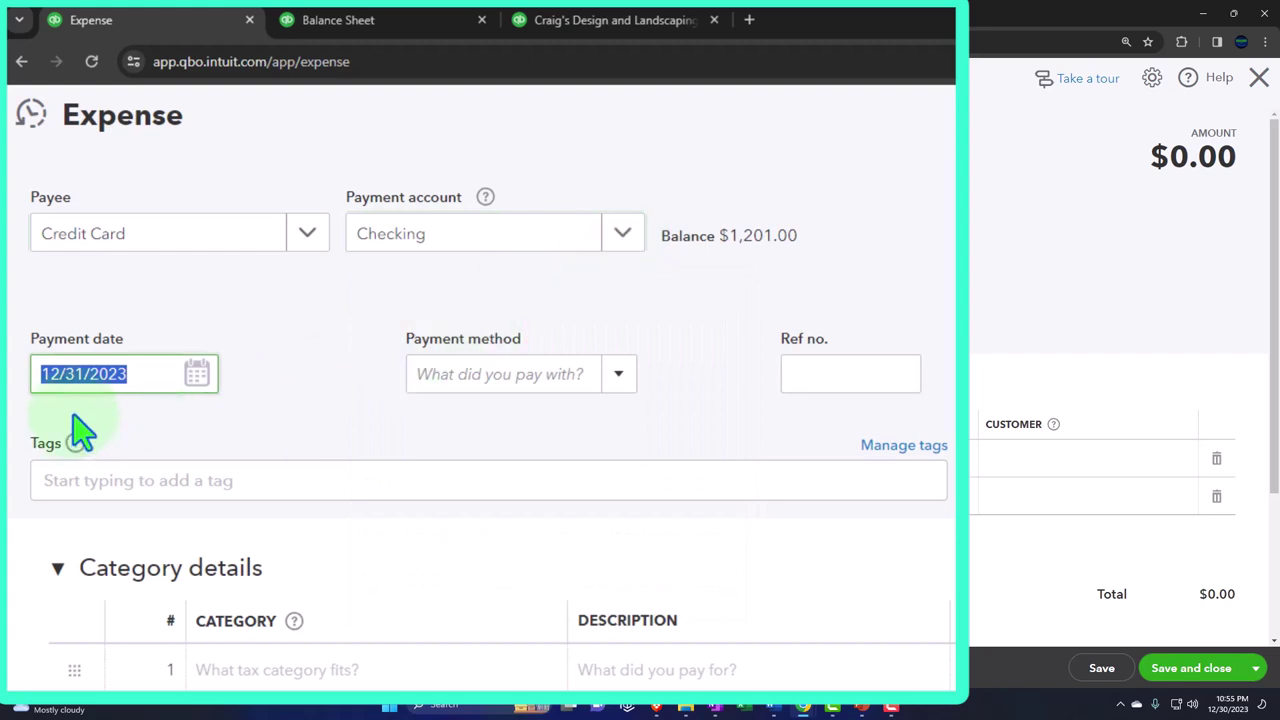
key("Tab")
key("Tab")
key("Tab")
key("Tab")
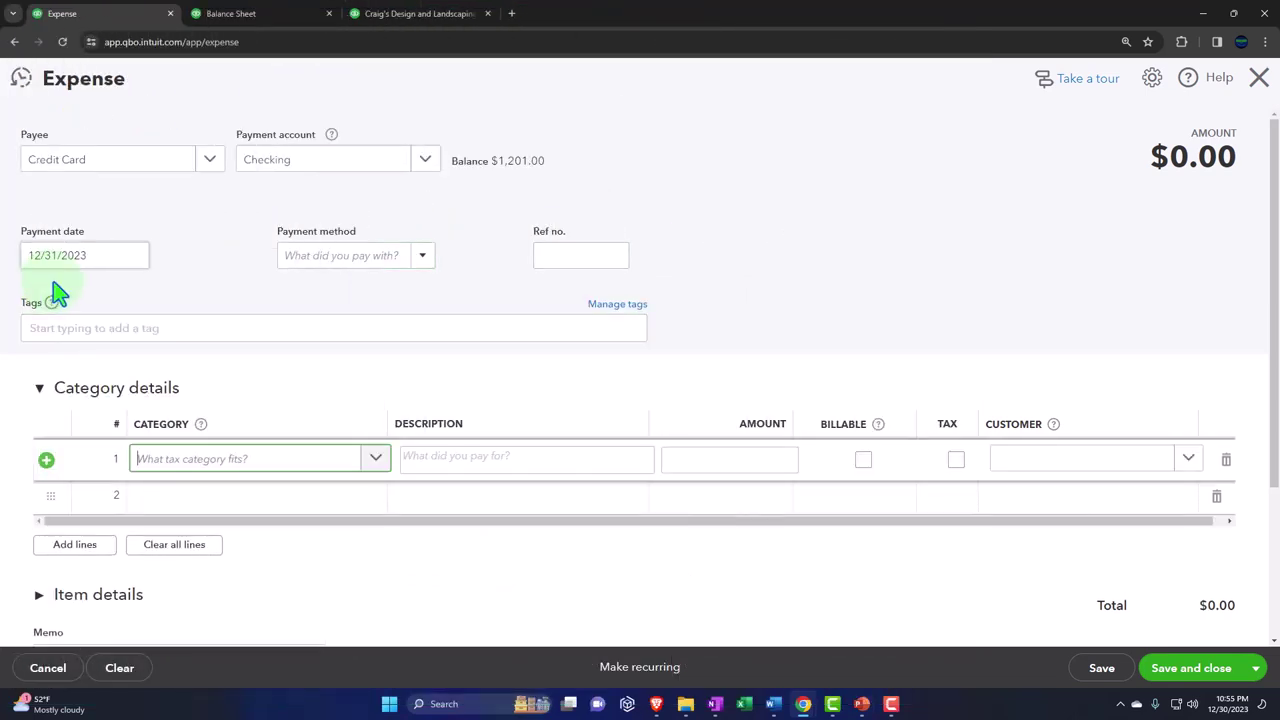
left_click(172, 462)
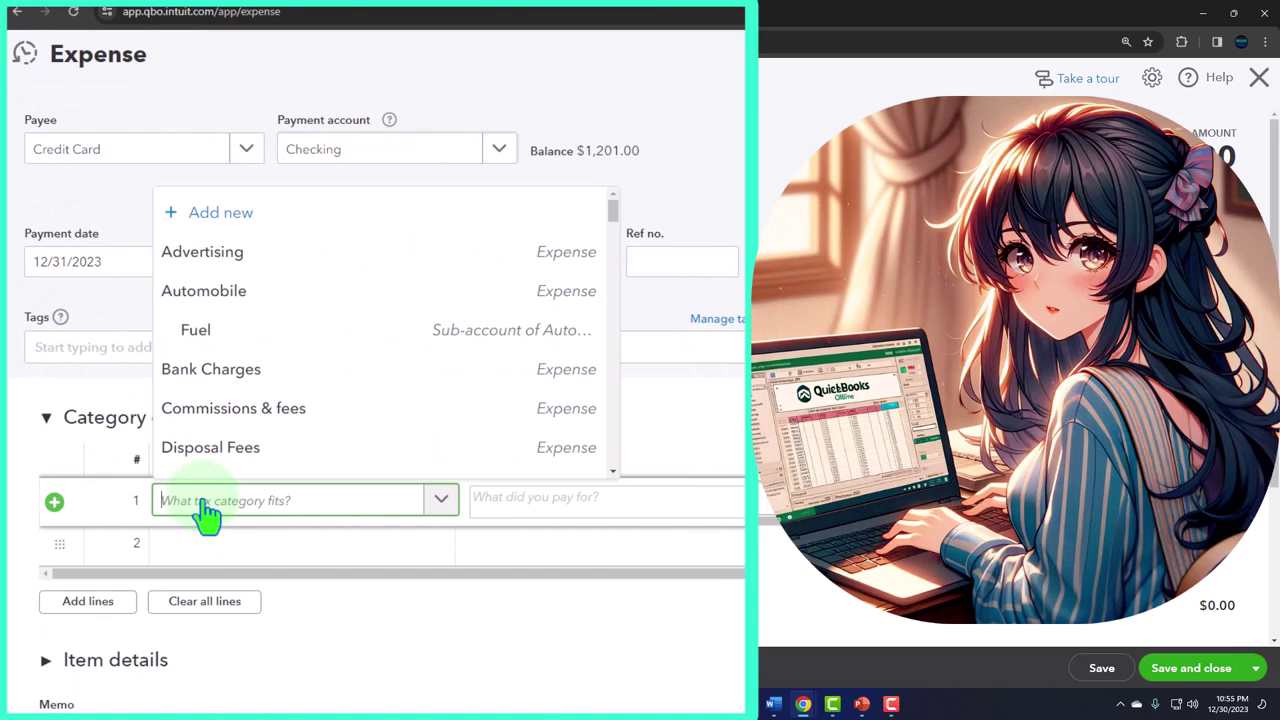
type("mast")
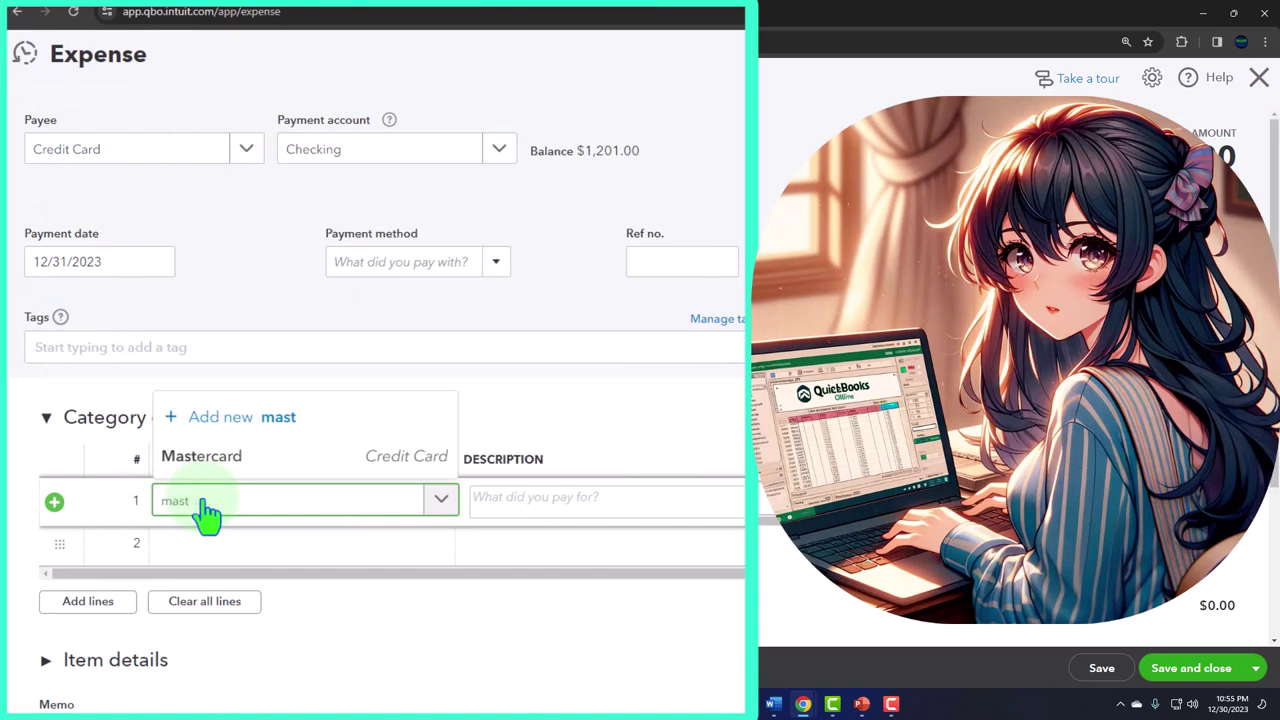
left_click(218, 465)
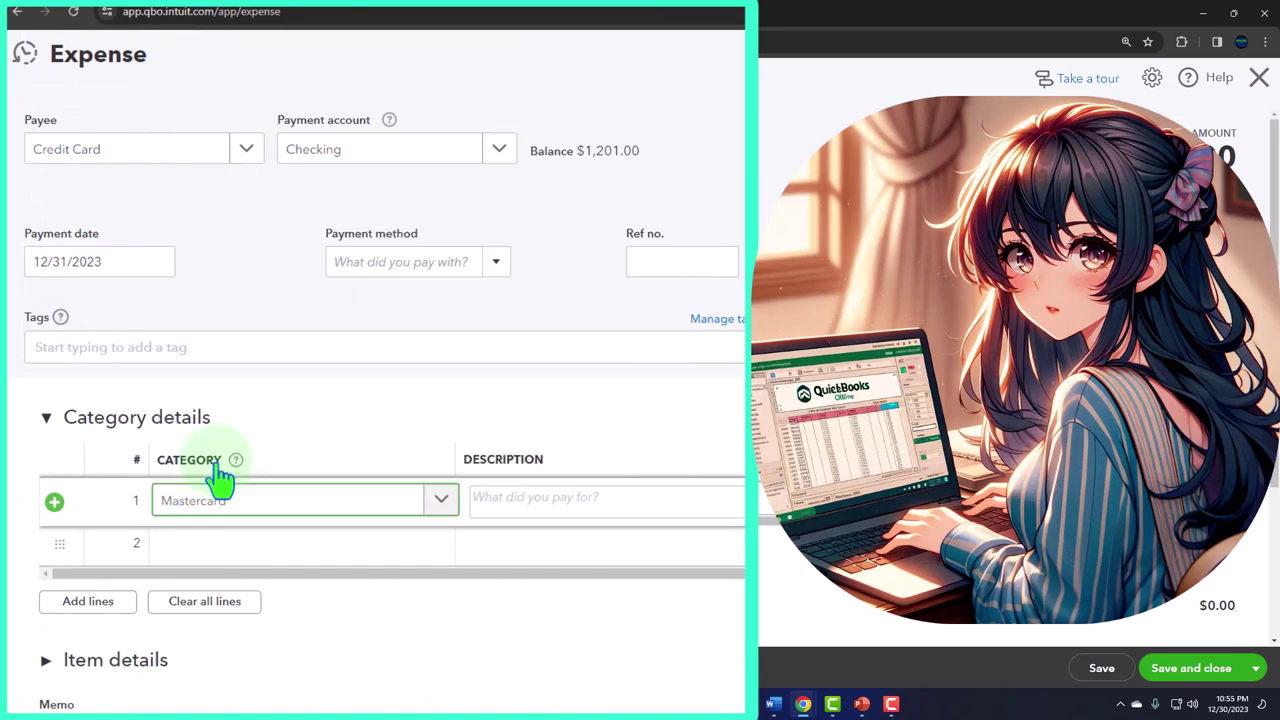
left_click(440, 503)
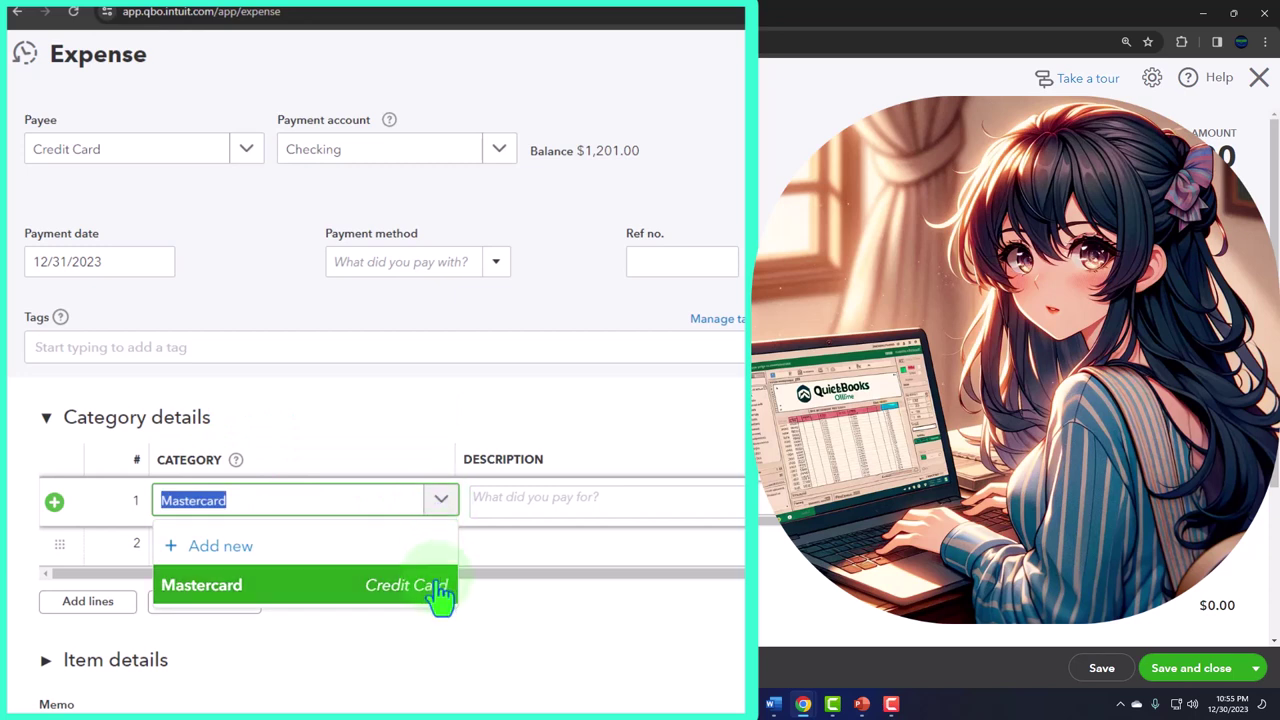
left_click(540, 500)
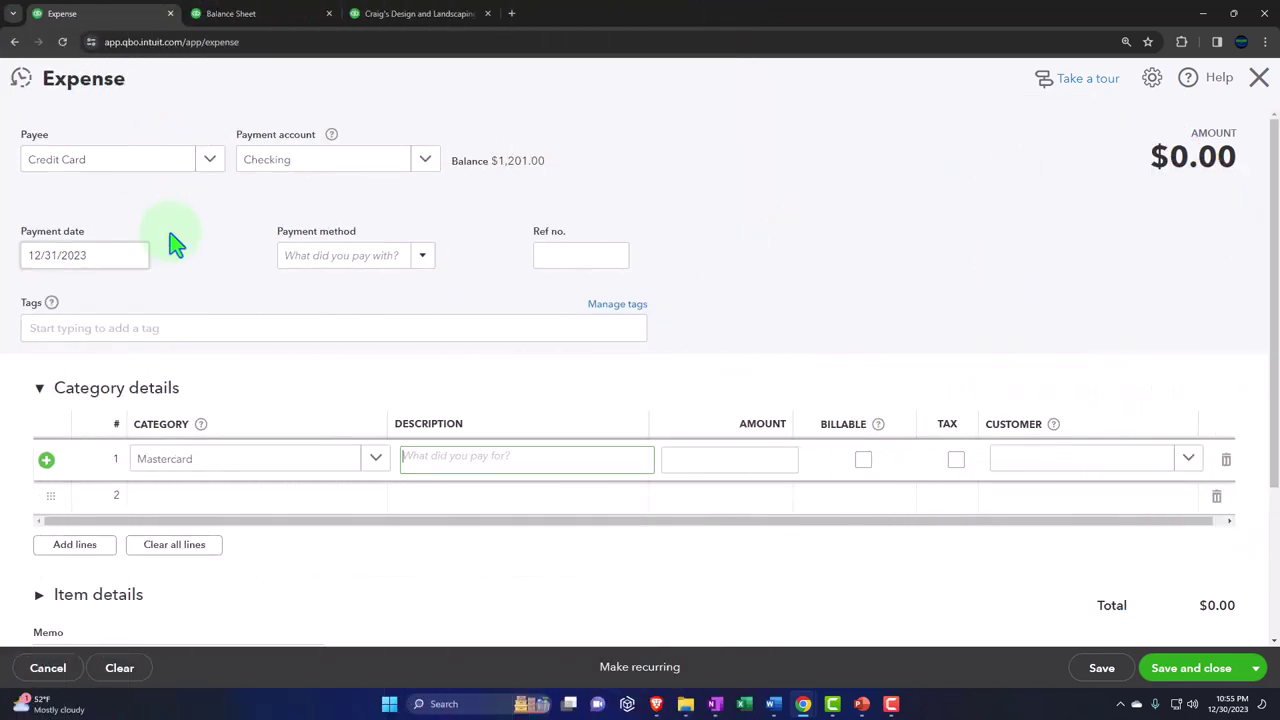
scroll(175, 245, "down", 3)
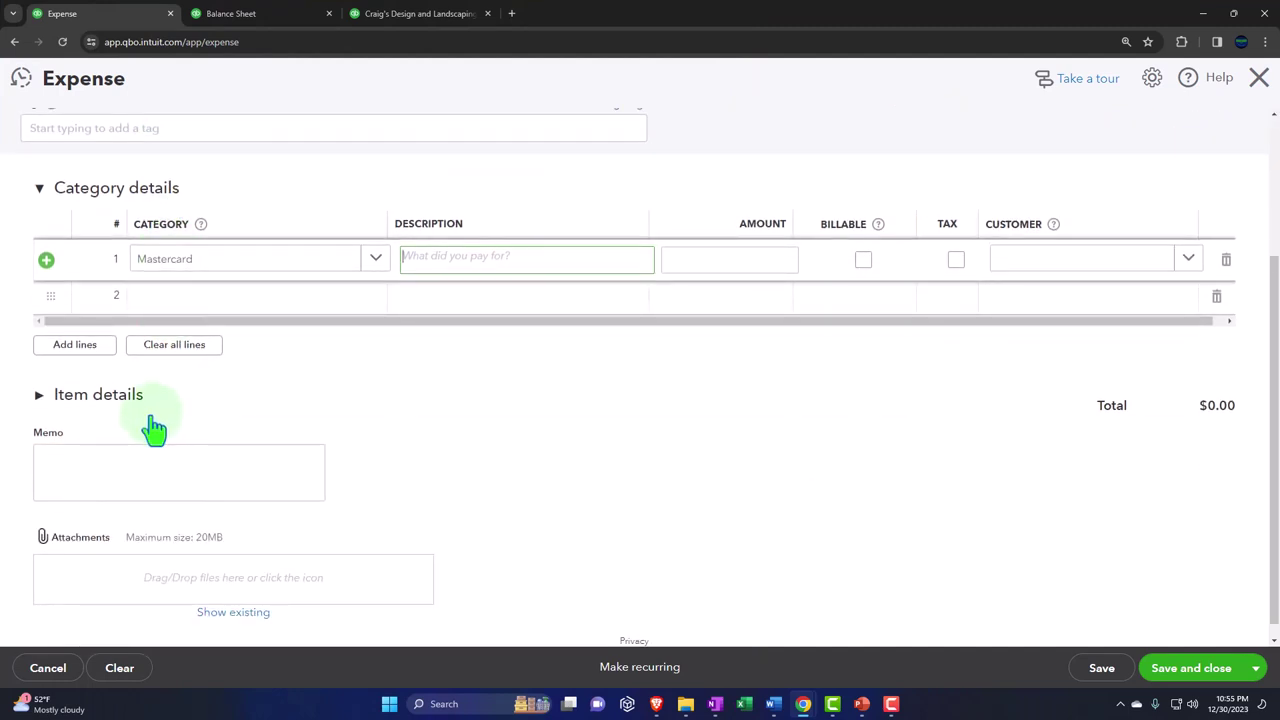
scroll(155, 430, "up", 3)
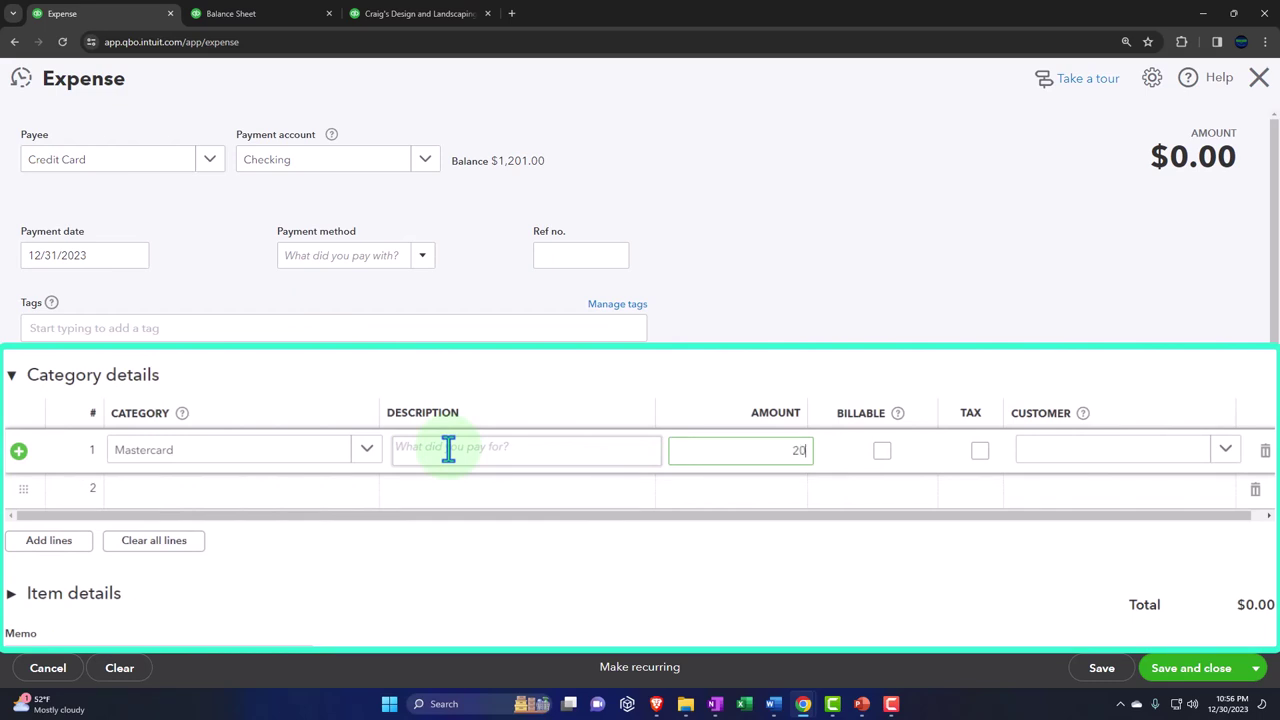
key("Tab")
key("Tab")
key("Tab")
key("Tab")
key("Tab")
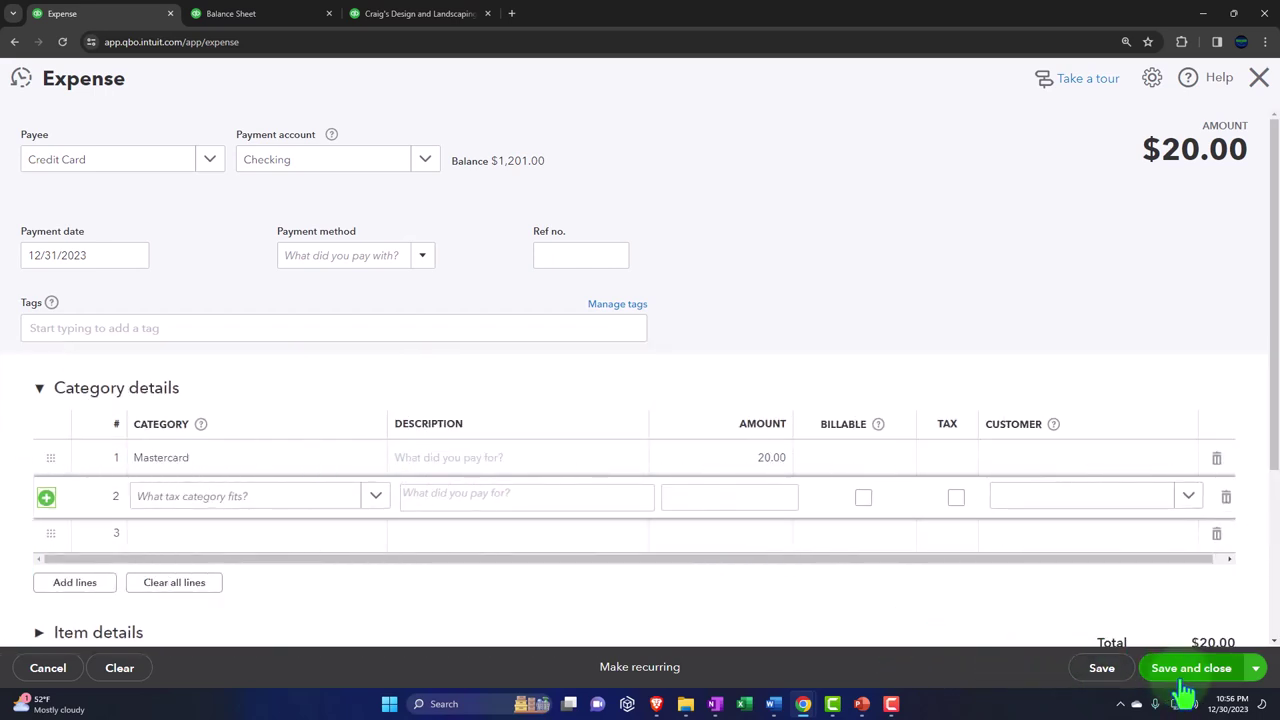
key("ctrl+alt+d")
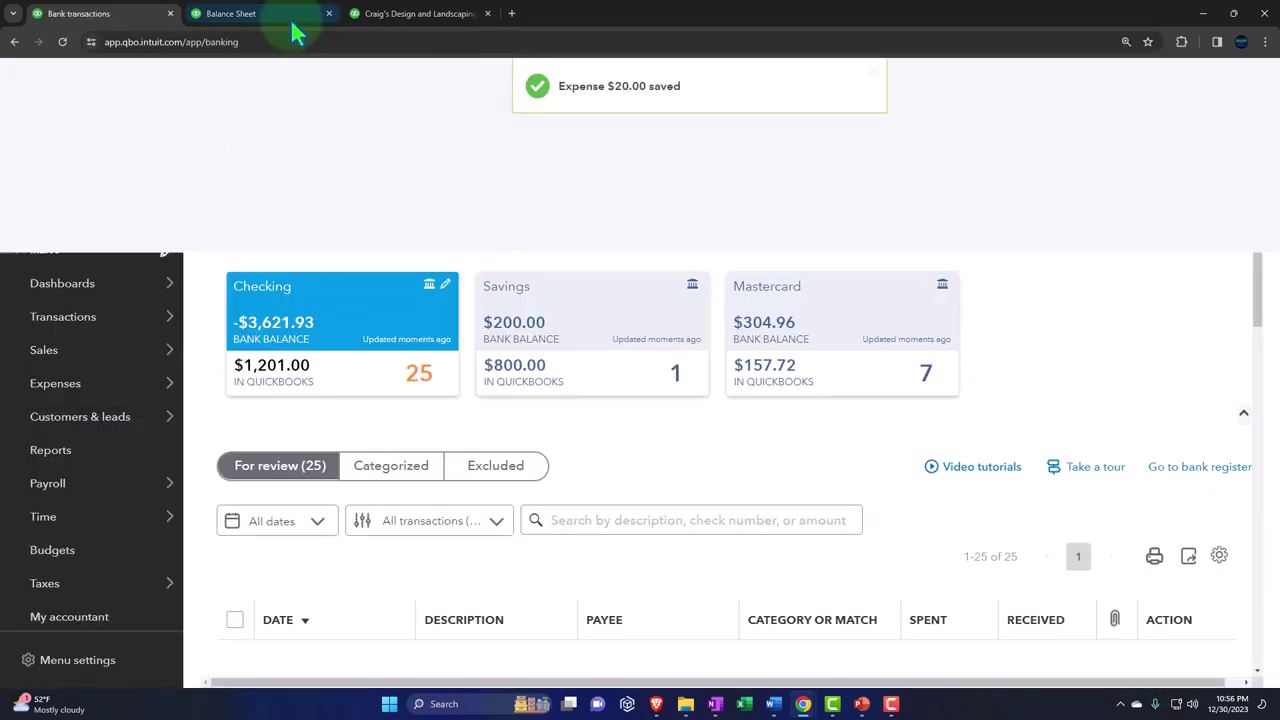
Step: Rerun the Balance Sheet to December 31, 2023 and drill into Checking's 1,181.00 balance
left_click(280, 28)
scroll(714, 366, "up", 10)
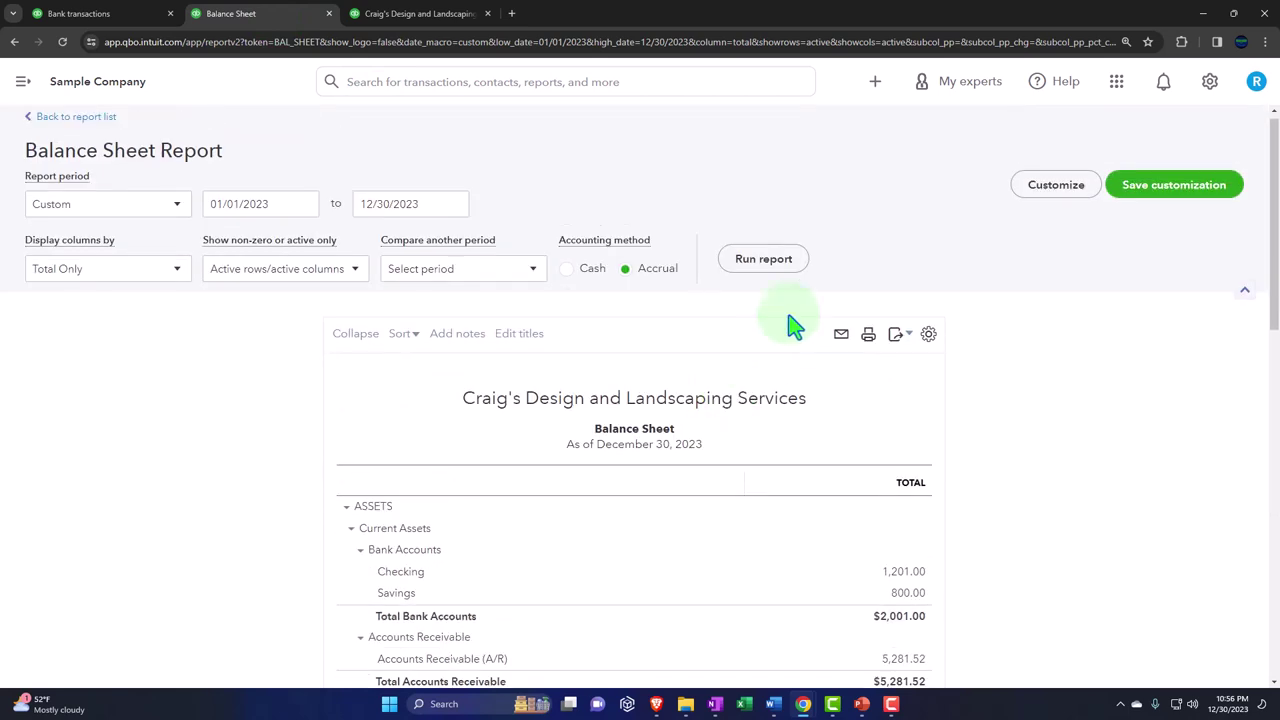
scroll(766, 269, "down", 2)
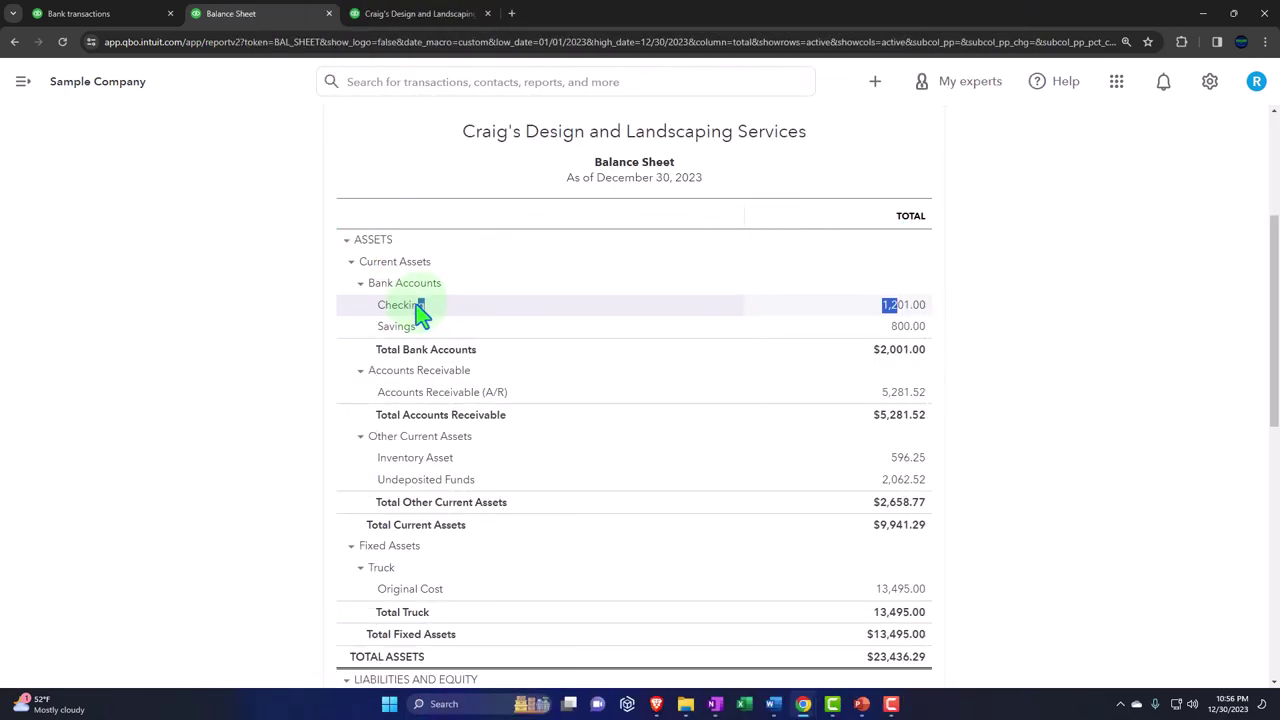
scroll(230, 310, "up", 3)
left_click(435, 203)
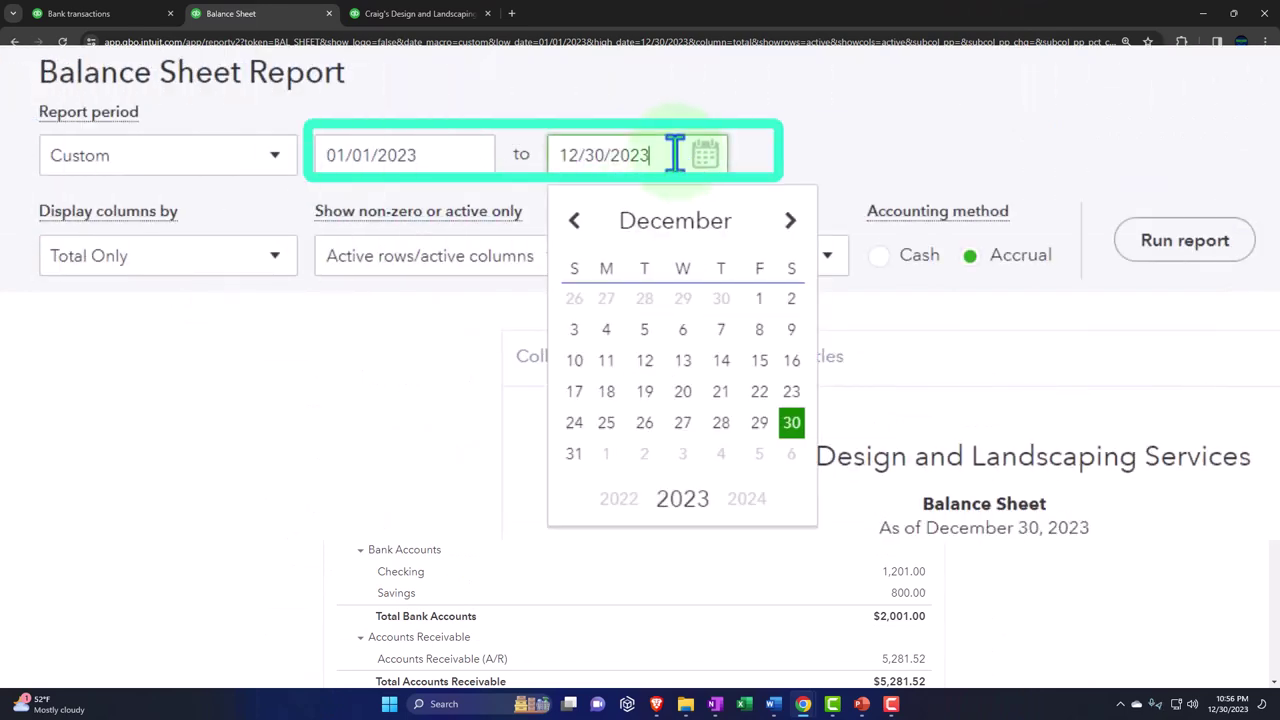
left_click(574, 456)
left_click(1175, 243)
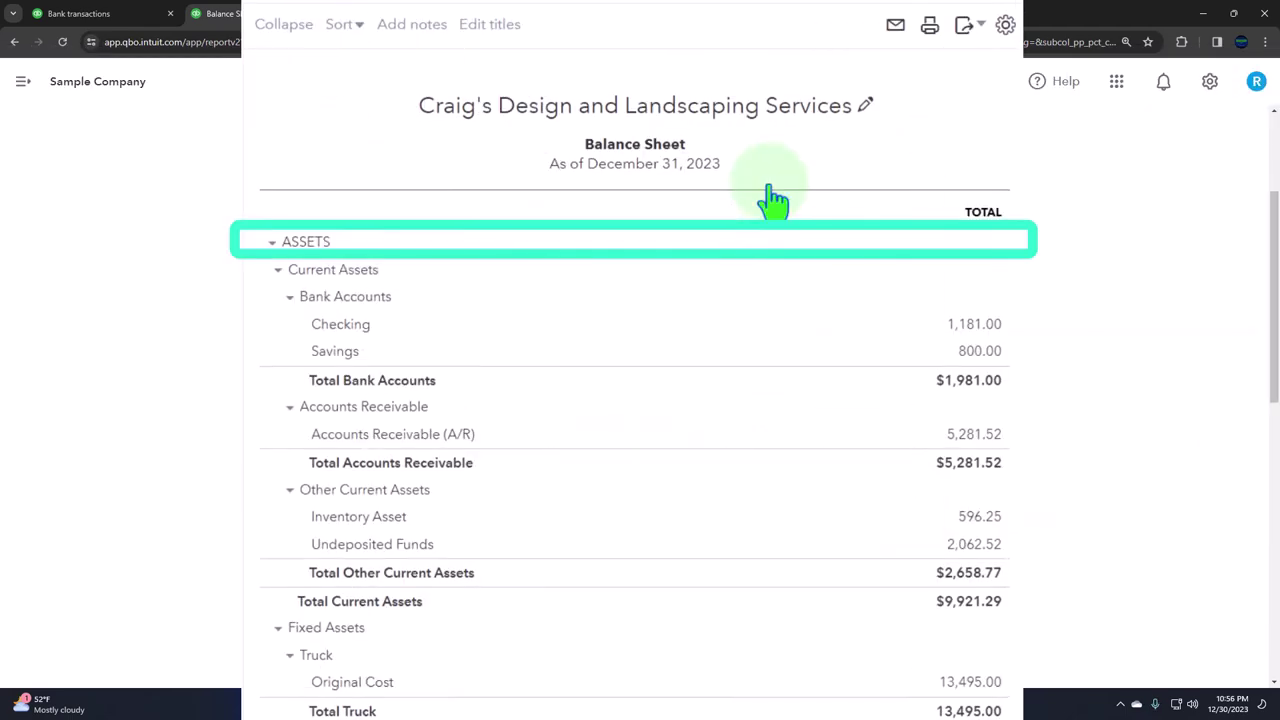
scroll(780, 210, "down", 1)
left_click(960, 241)
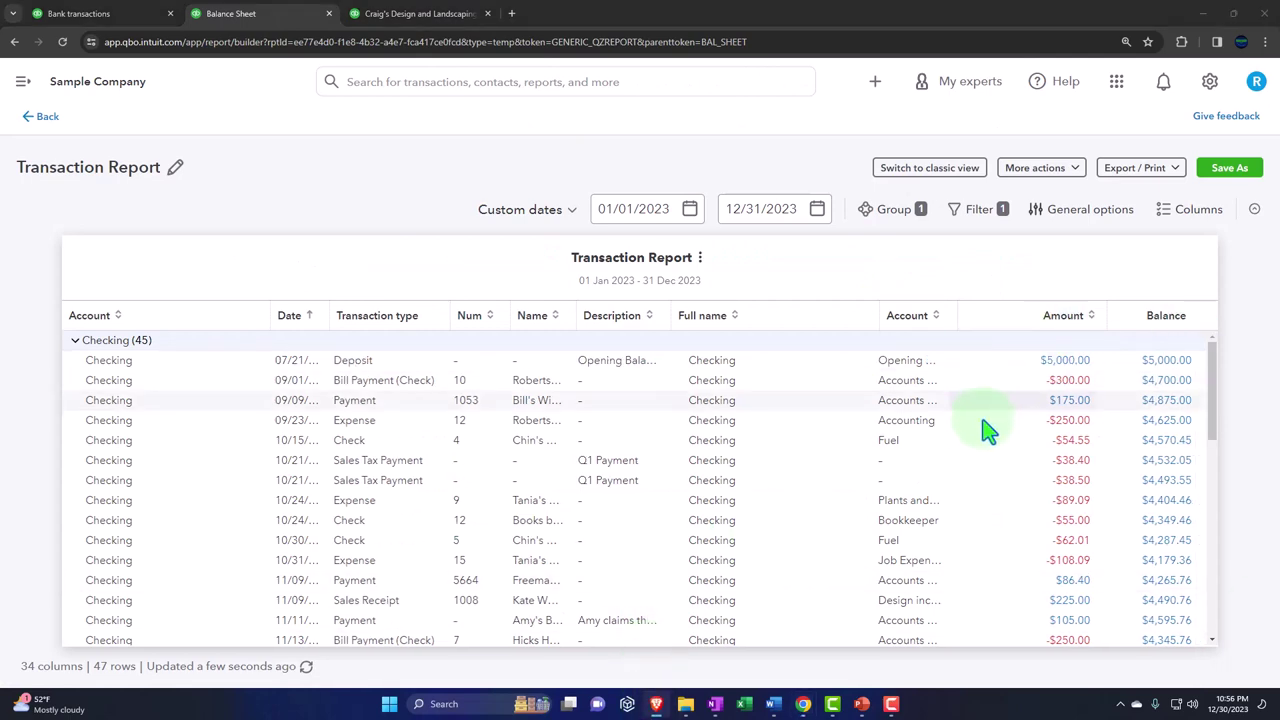
Step: Inspect the -$20.00 expense, then return to the Balance Sheet showing Mastercard at 137.72
scroll(1000, 430, "down", 10)
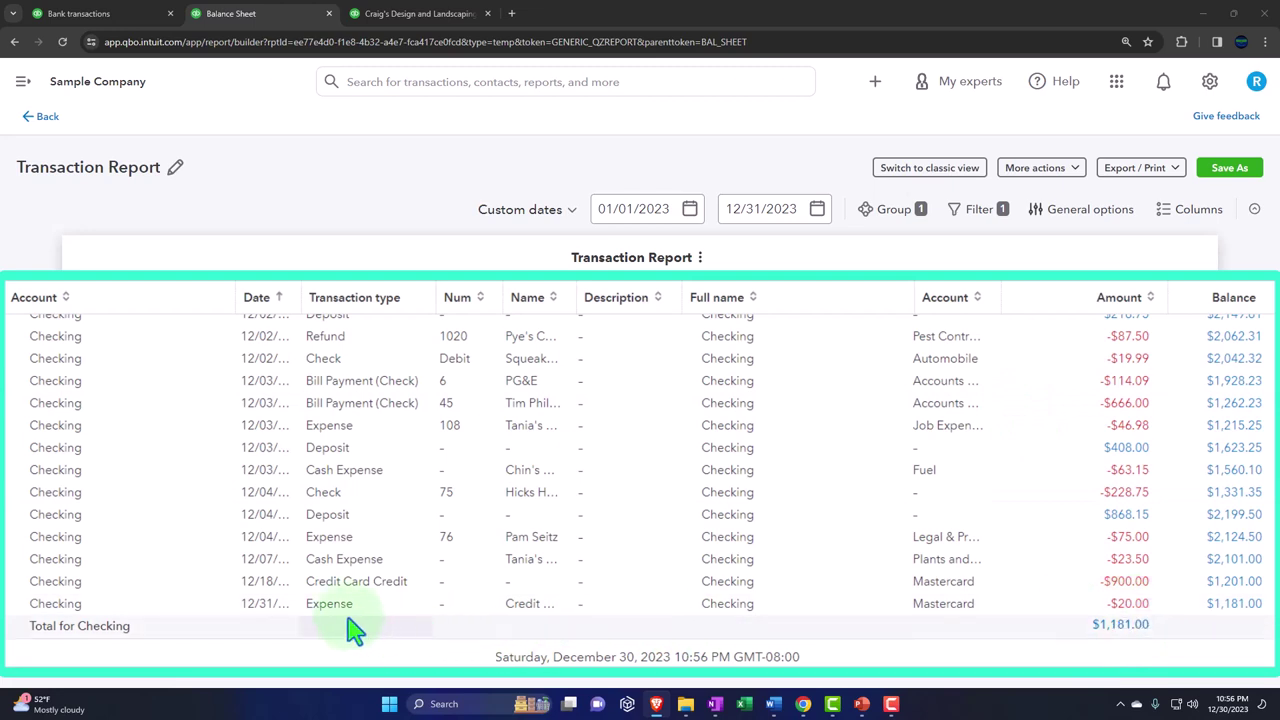
left_click(1122, 606)
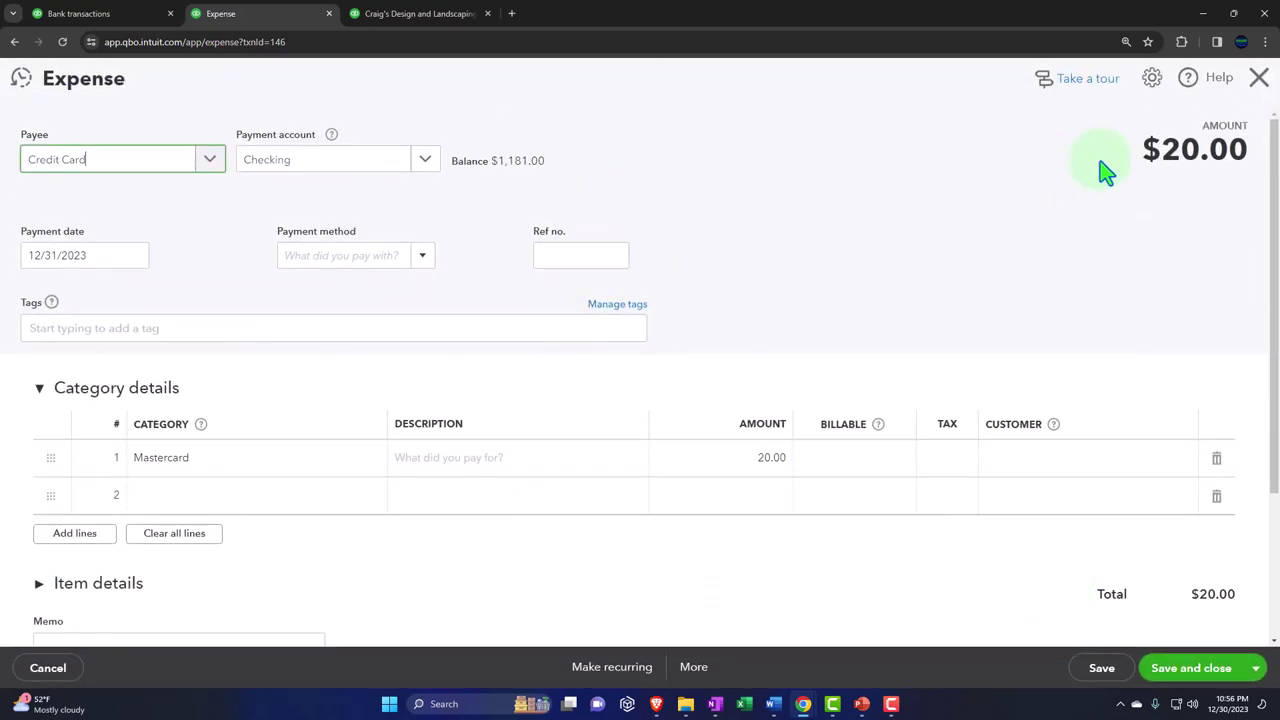
left_click(1260, 79)
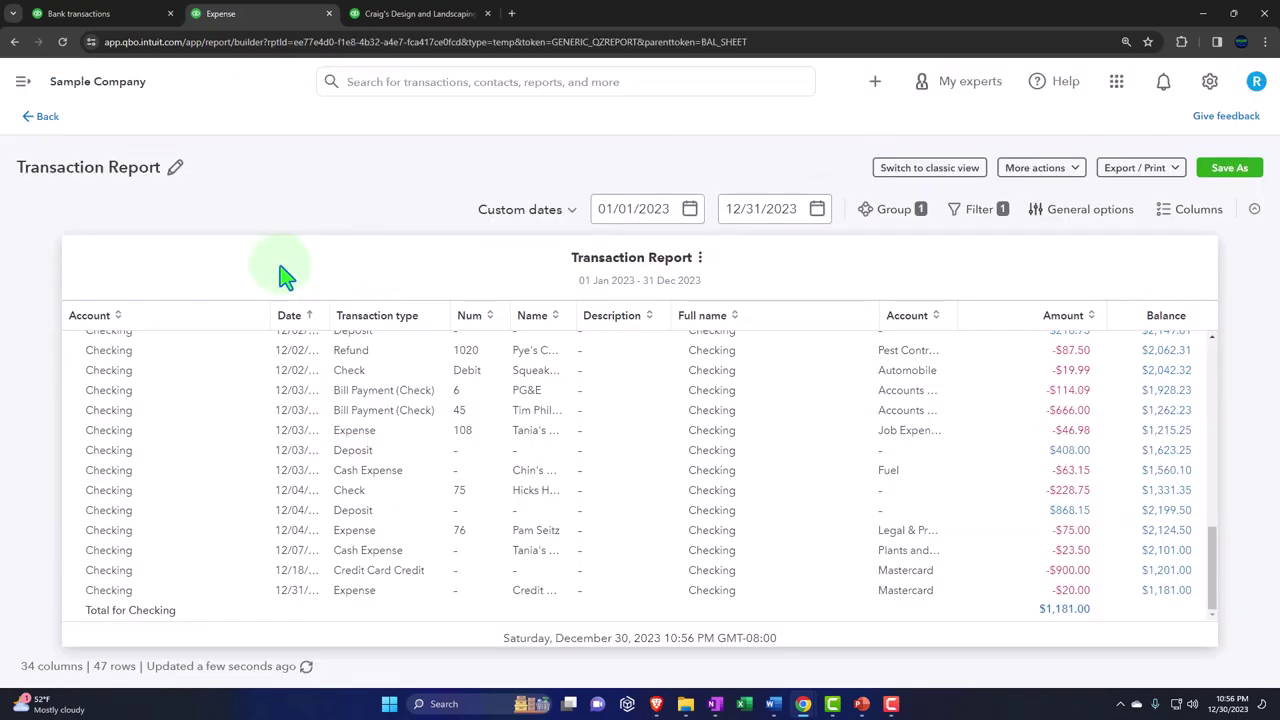
left_click(46, 121)
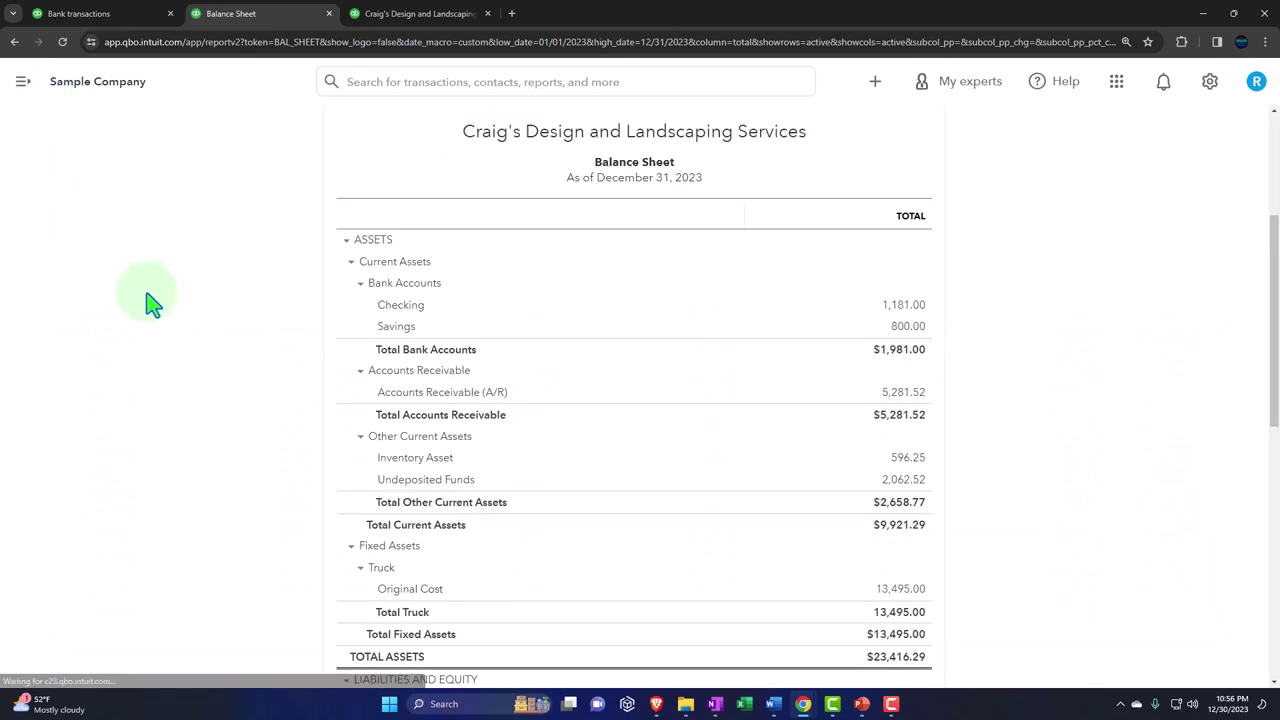
scroll(197, 422, "down", 4)
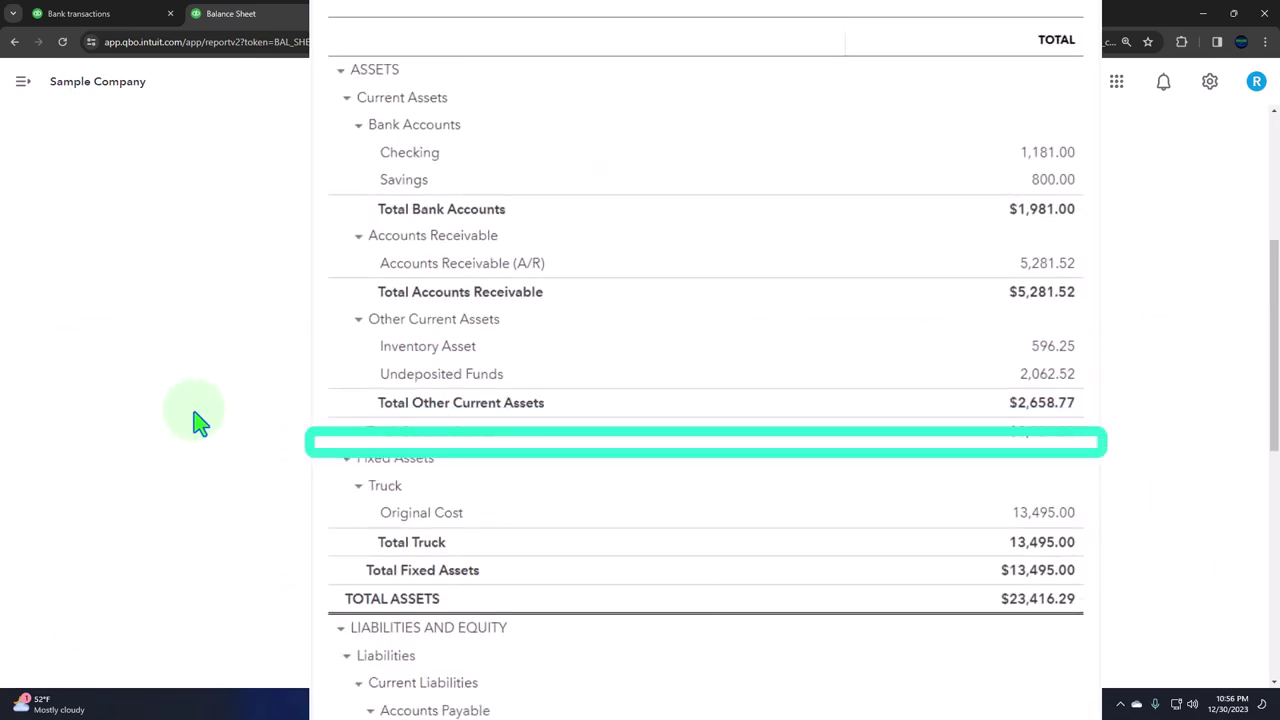
scroll(197, 422, "down", 1)
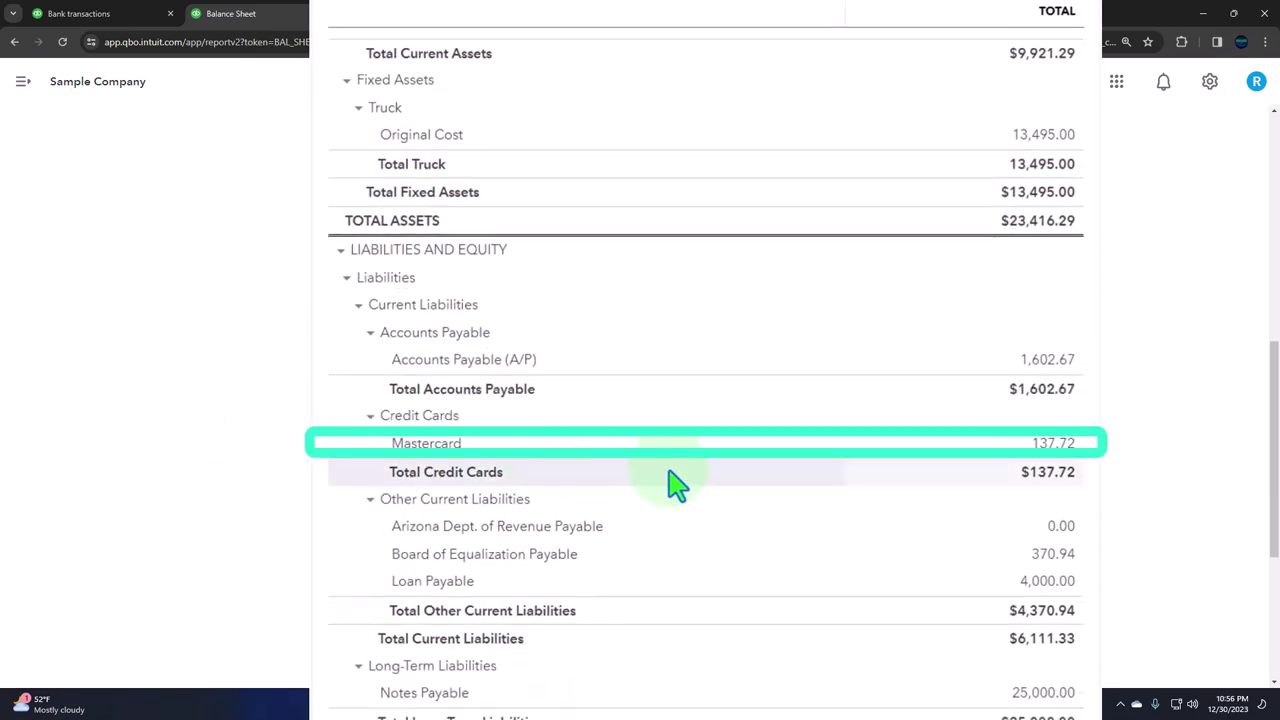
Step: Review Mastercard's 18 transactions through the -$20.00 expense to the $137.72 total, then open Filter
left_click(1056, 466)
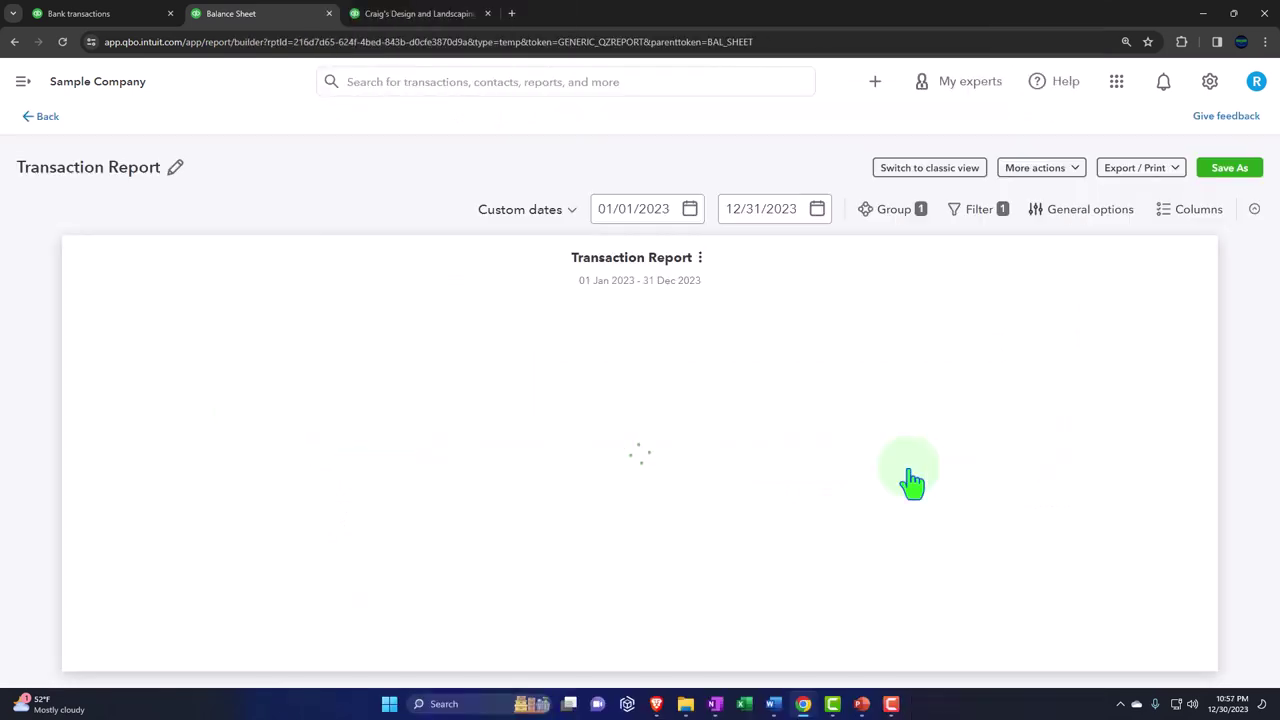
scroll(909, 480, "down", 3)
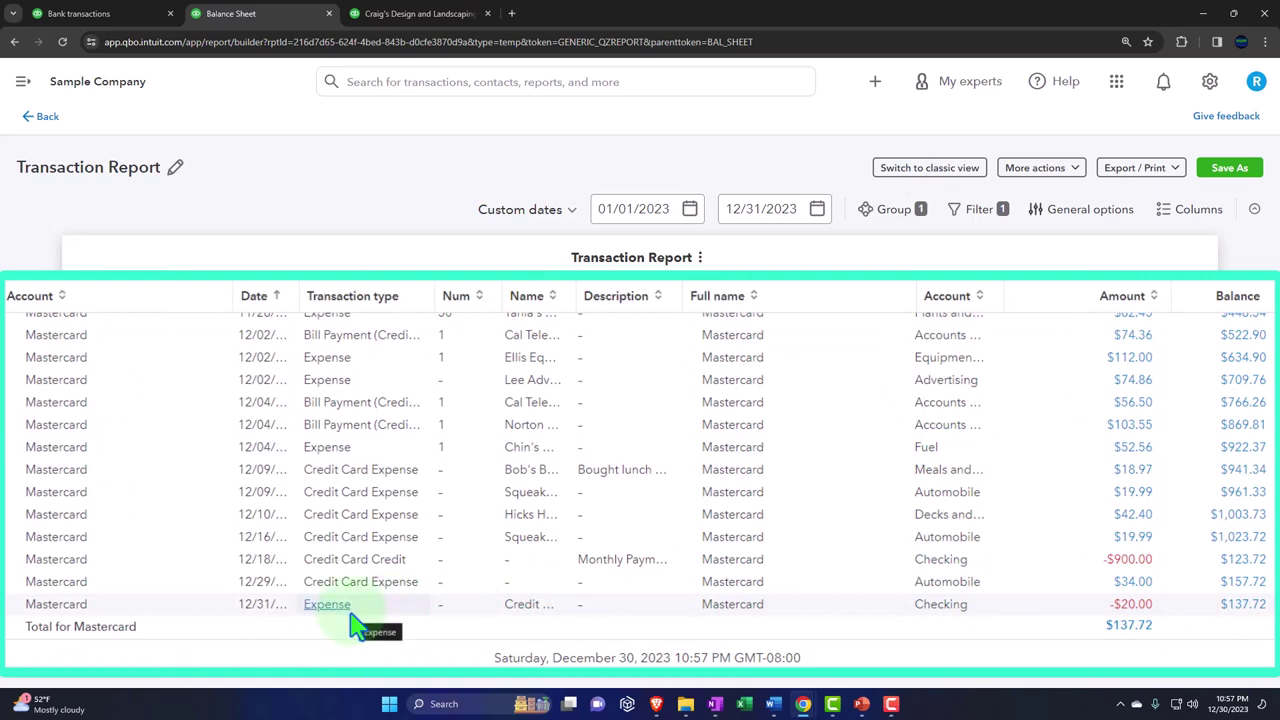
scroll(349, 625, "up", 3)
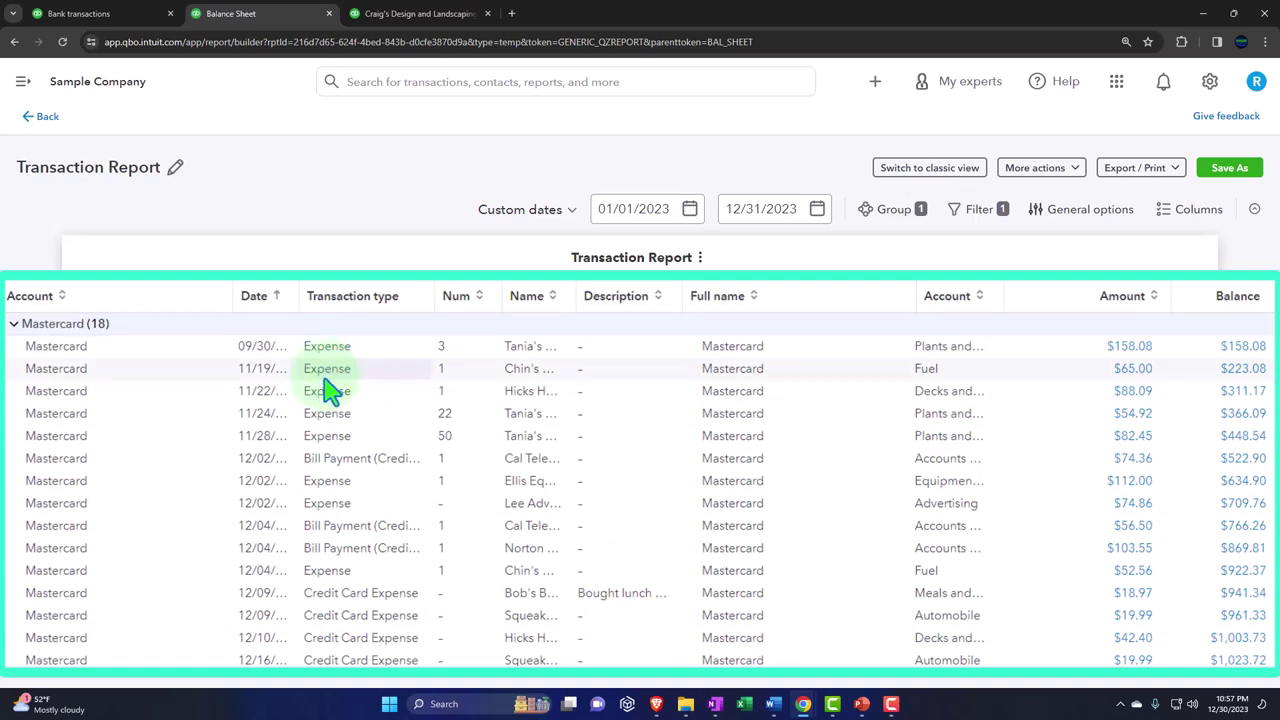
scroll(330, 390, "down", 3)
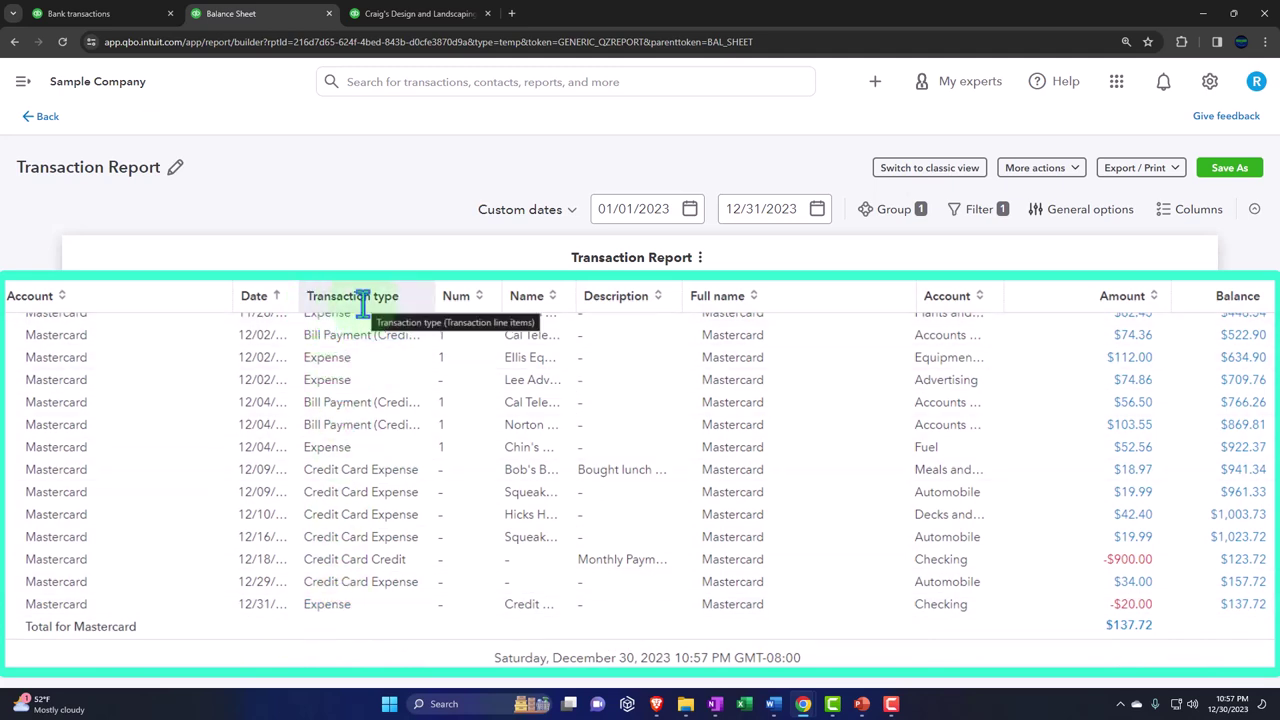
left_click(972, 219)
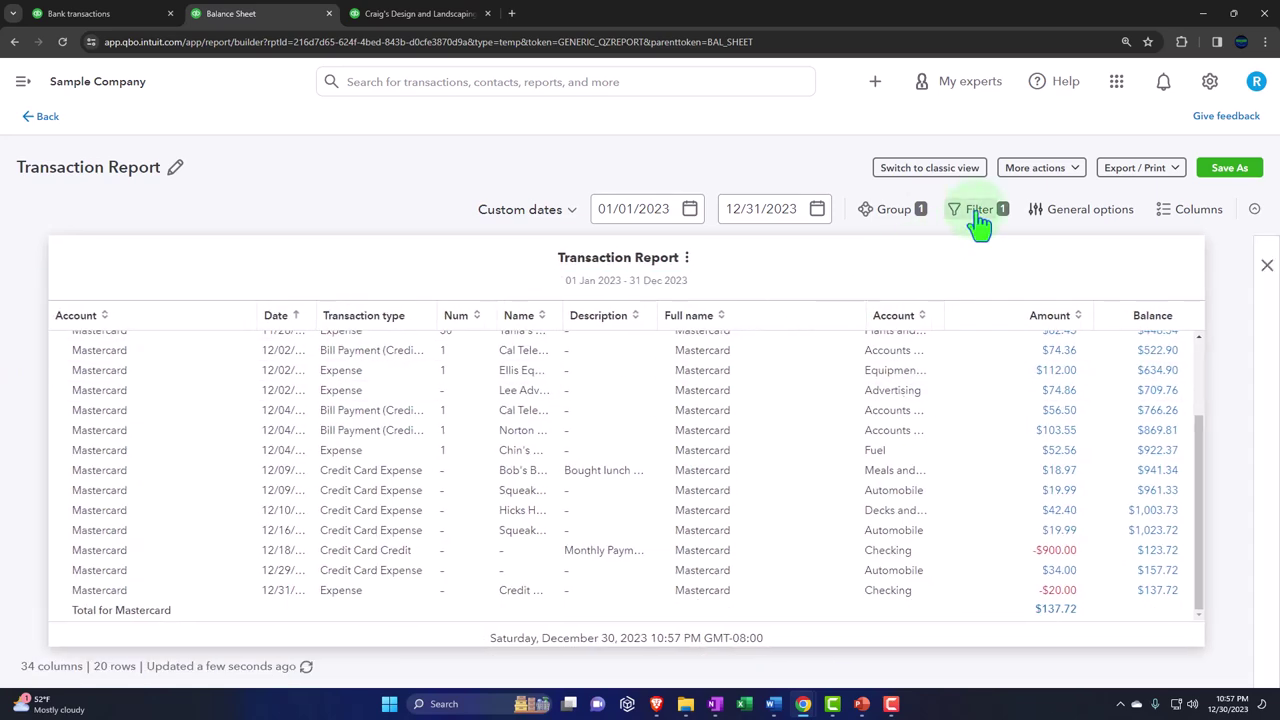
Step: Add a Transaction type filter condition to the Mastercard report
left_click(866, 404)
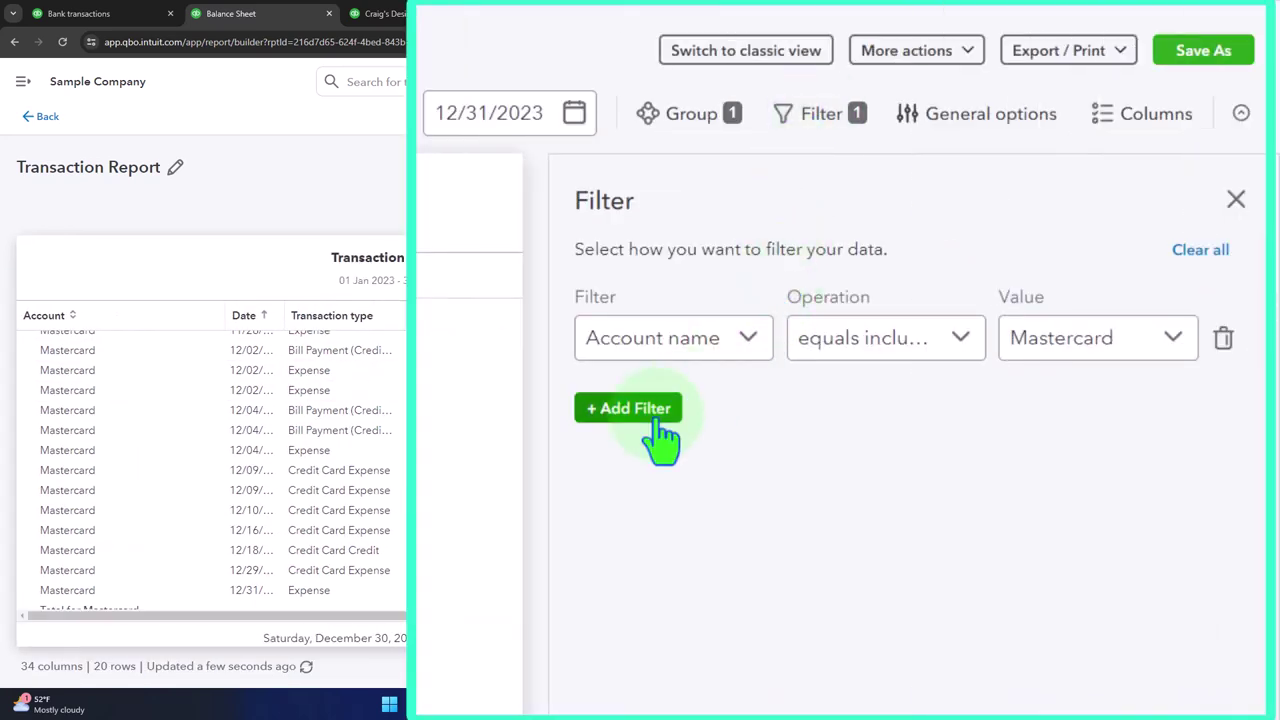
left_click(737, 455)
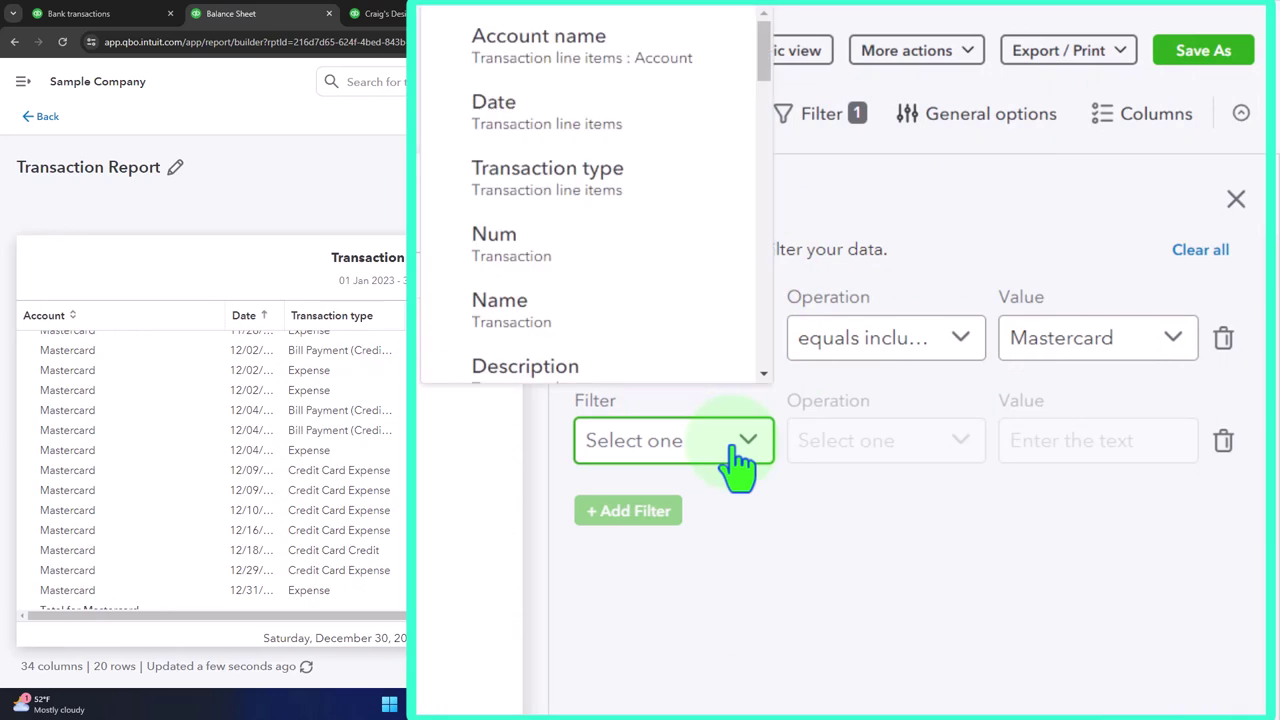
scroll(672, 295, "down", 4)
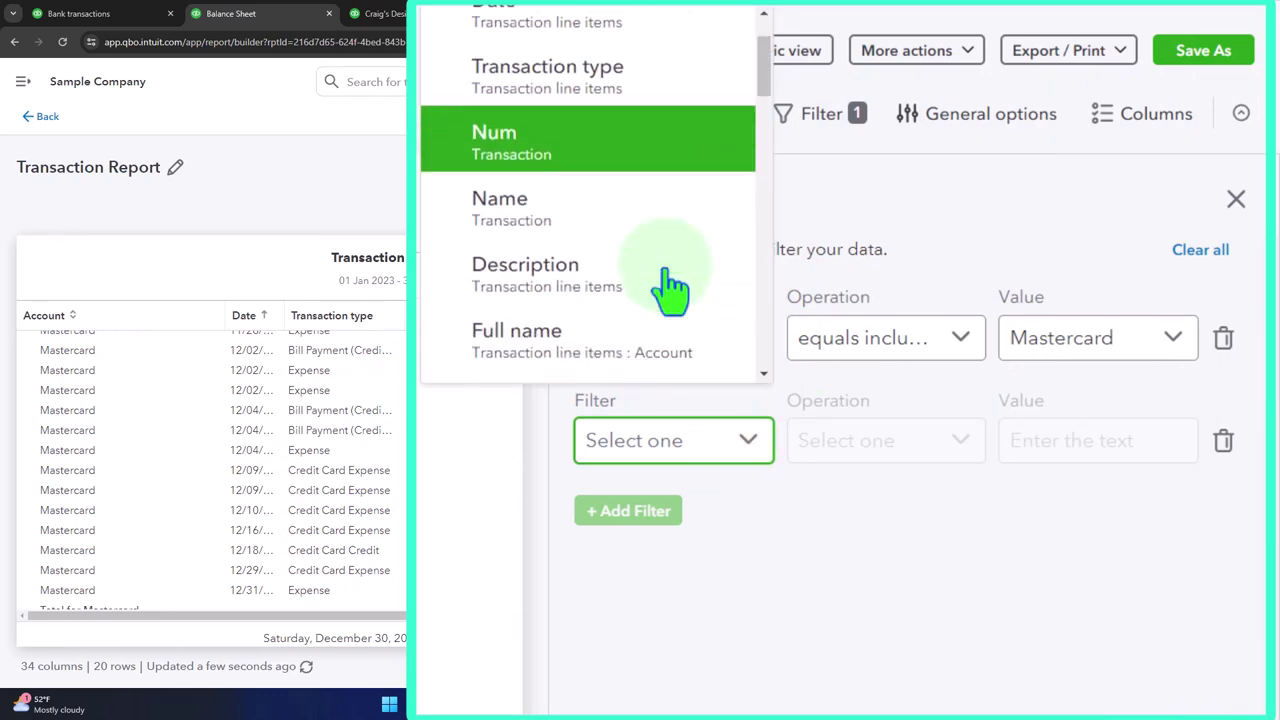
scroll(668, 288, "down", 6)
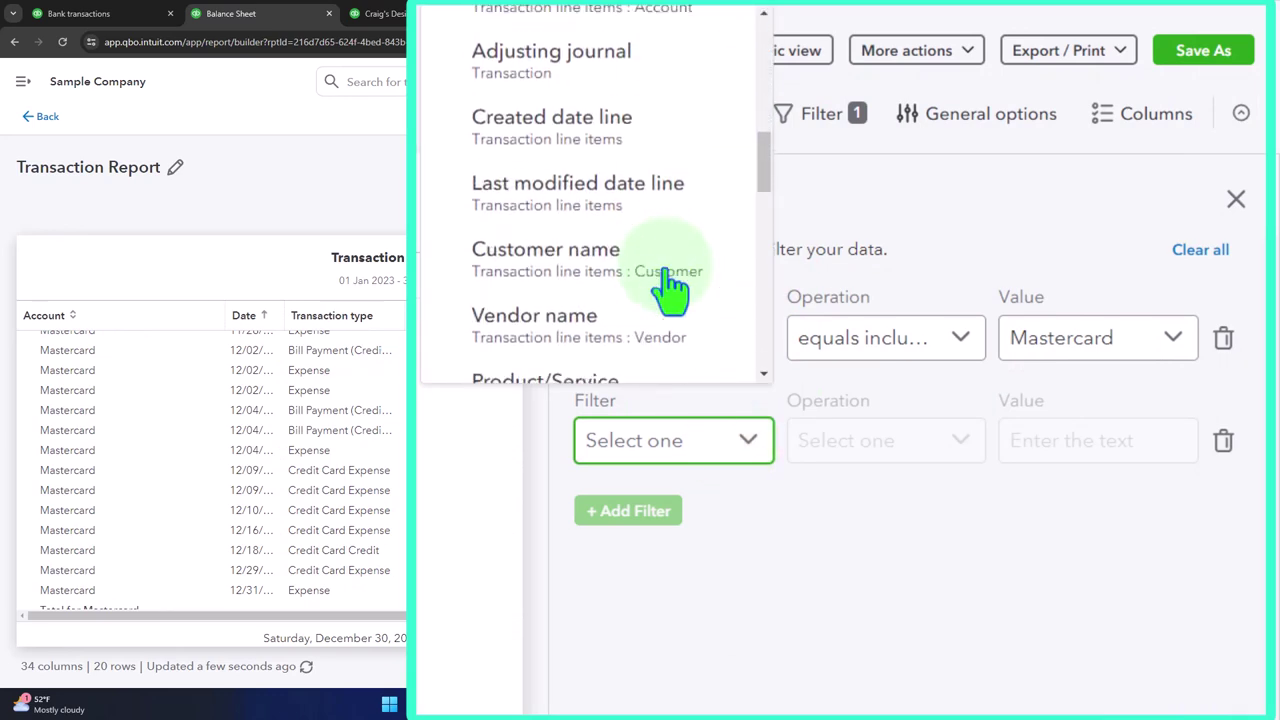
scroll(668, 286, "up", 4)
scroll(668, 286, "up", 4)
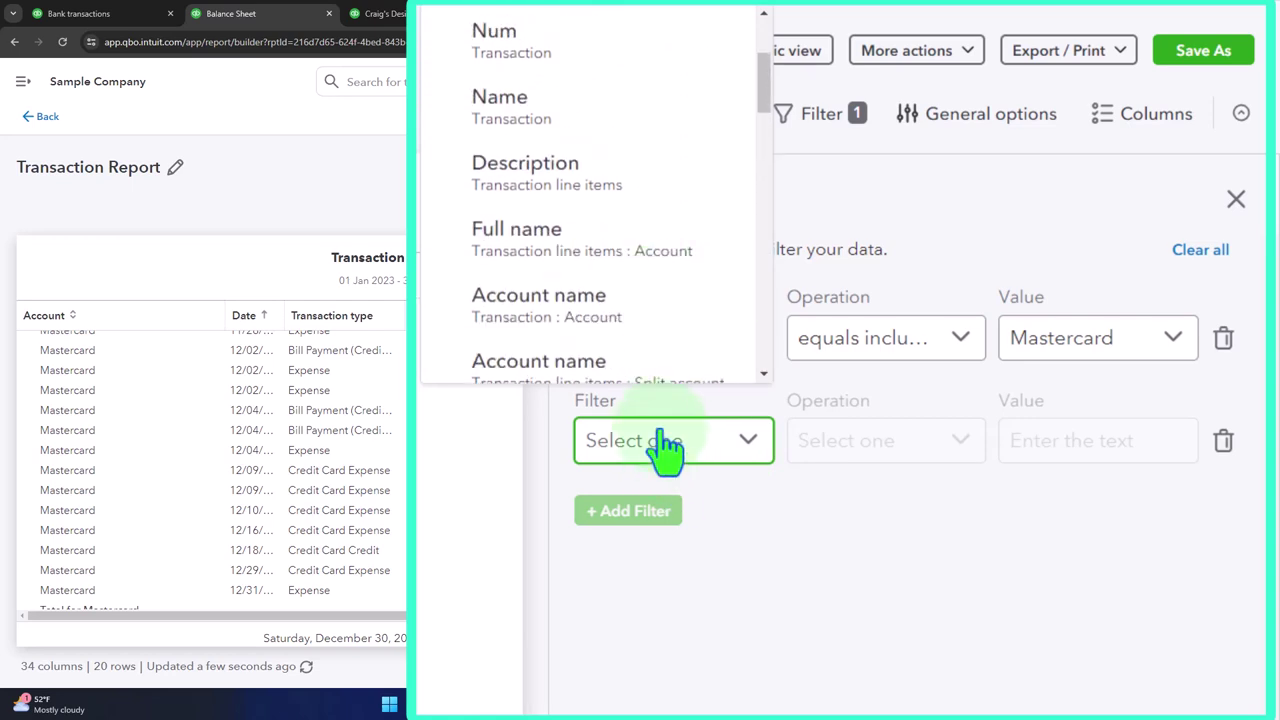
left_click(668, 455)
left_click(668, 455)
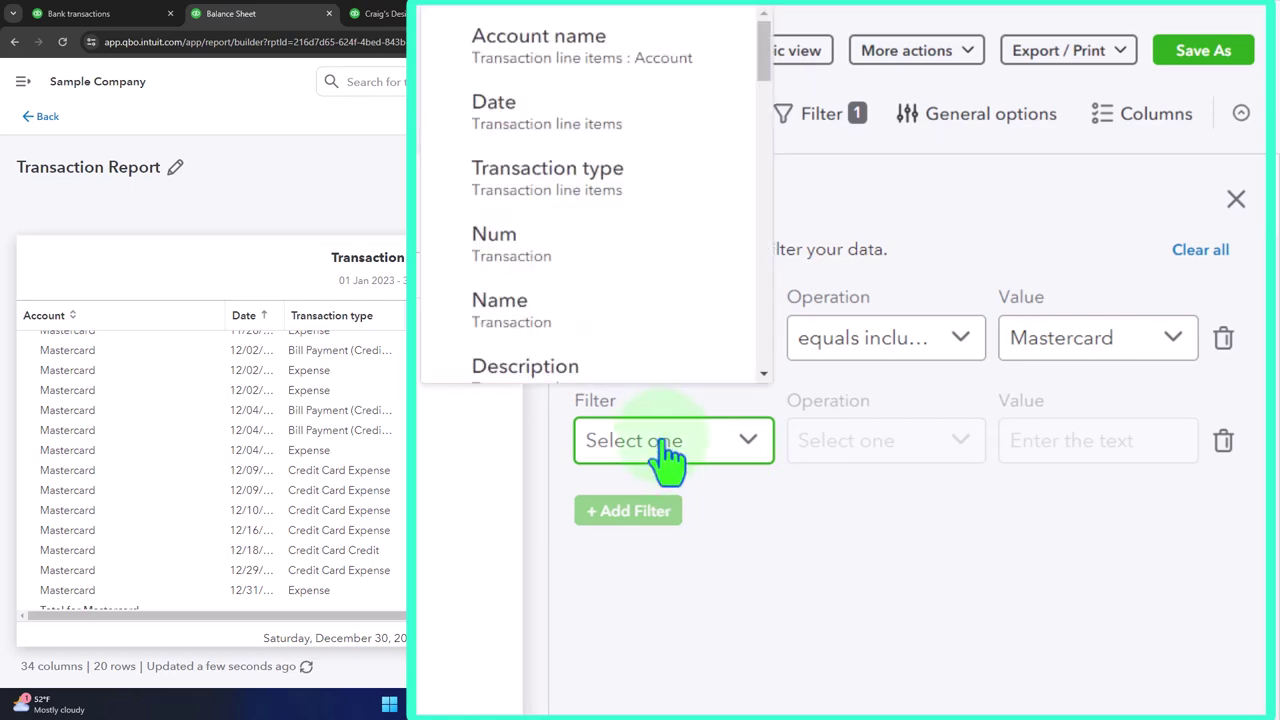
left_click(585, 178)
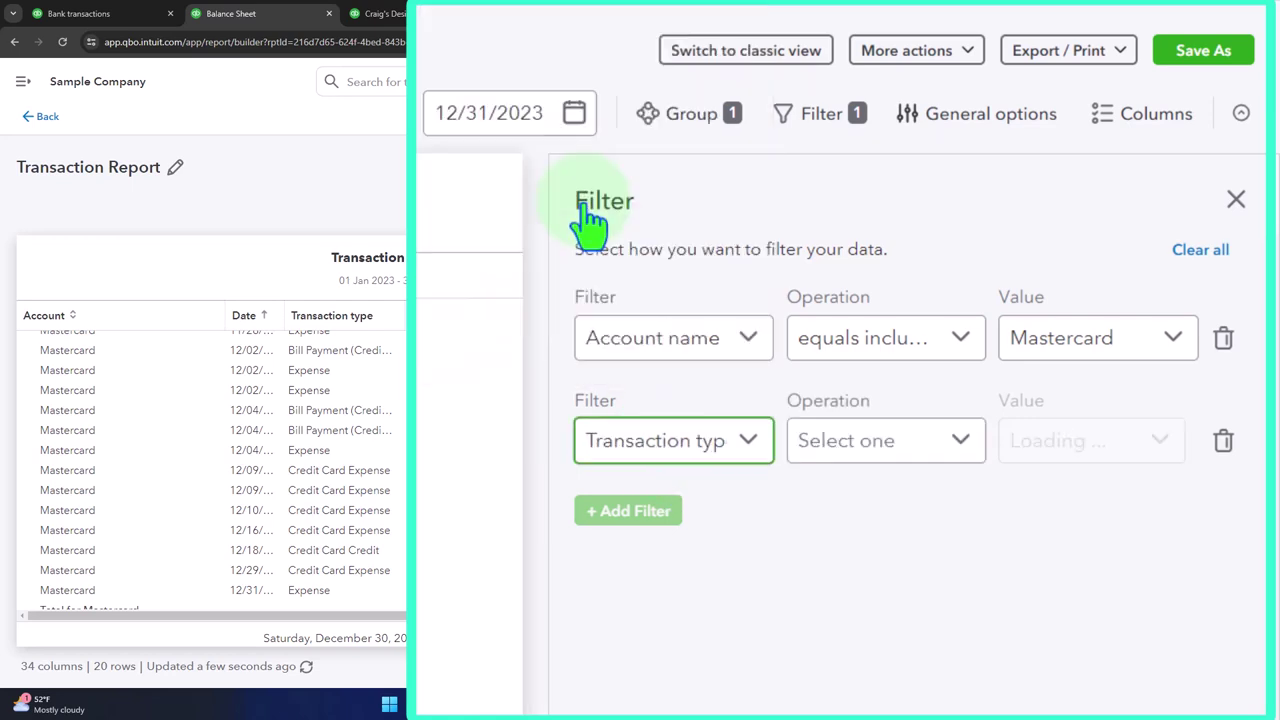
Step: Set the filter to Transaction type equals Expense, showing 9 expenses totalling $667.96
left_click(929, 450)
left_click(878, 505)
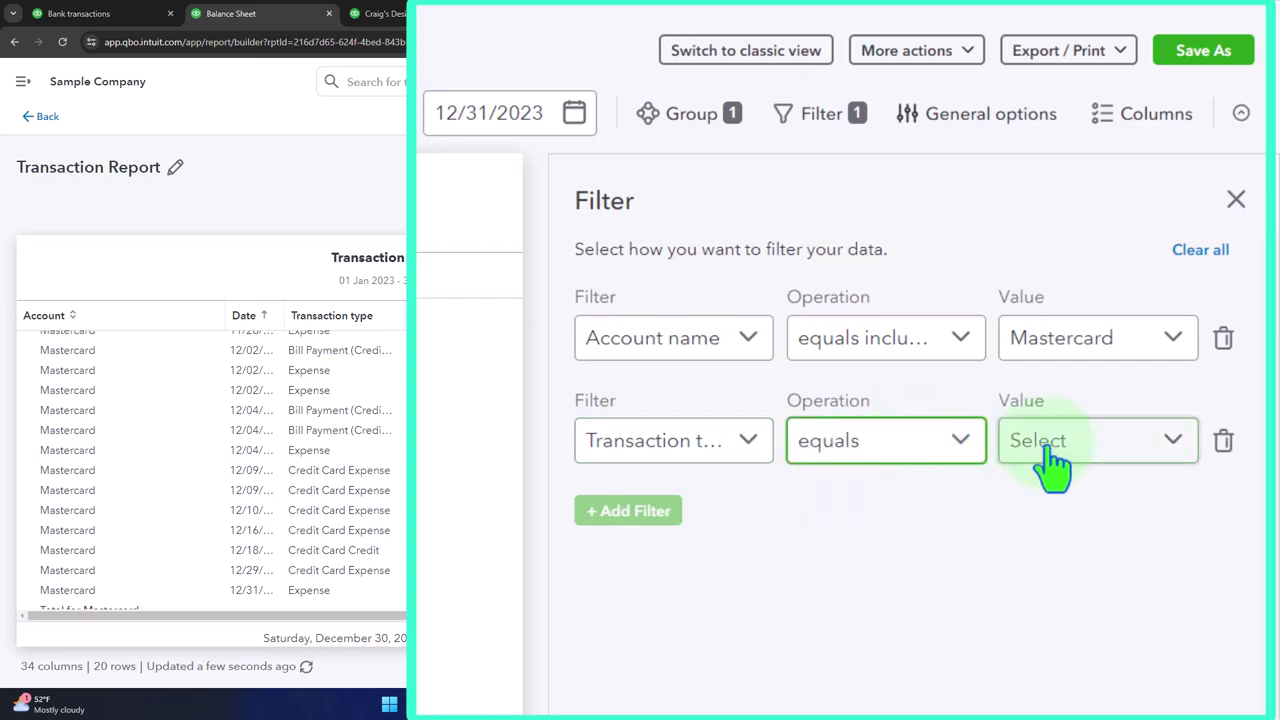
left_click(1050, 462)
left_click(795, 50)
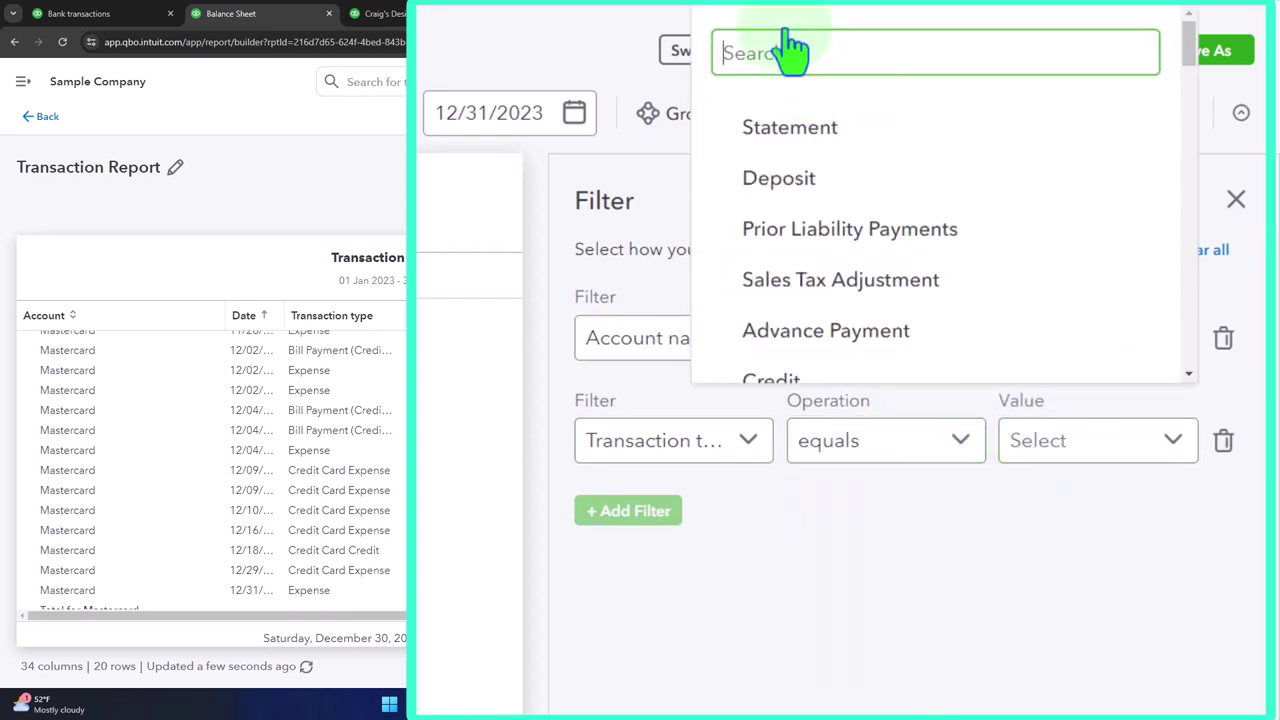
type("ex")
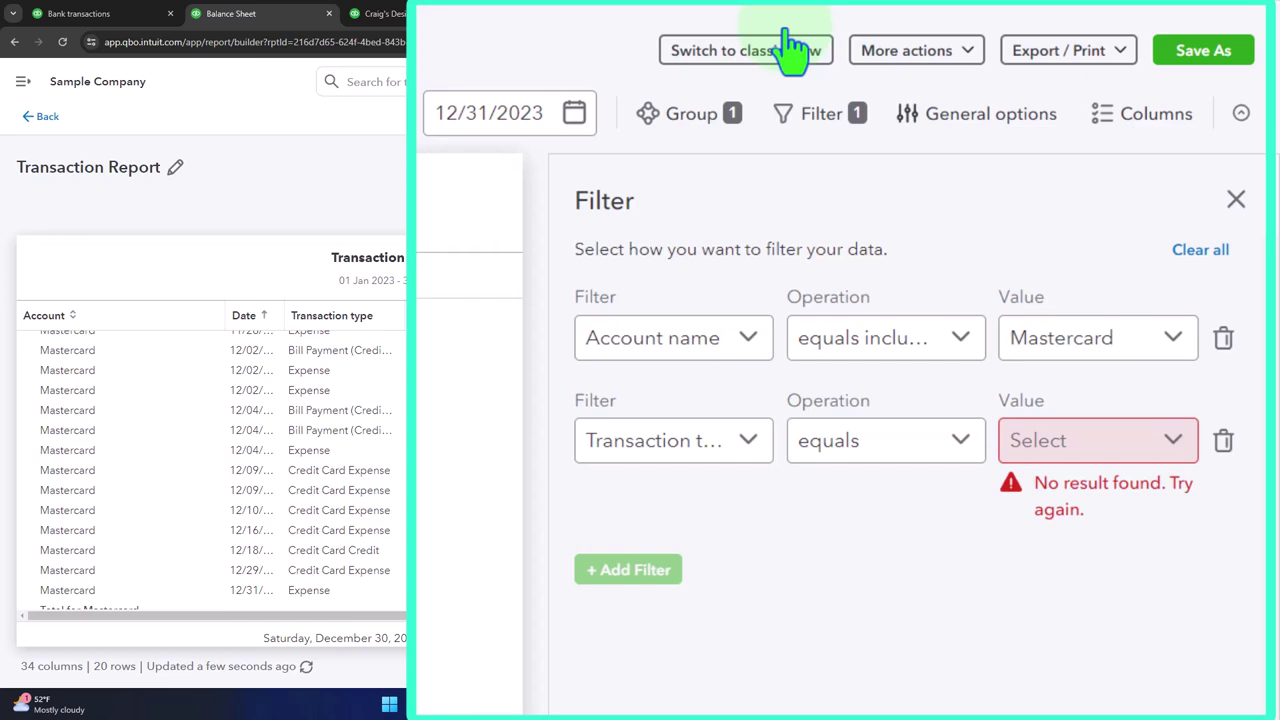
left_click(1178, 452)
type("expe")
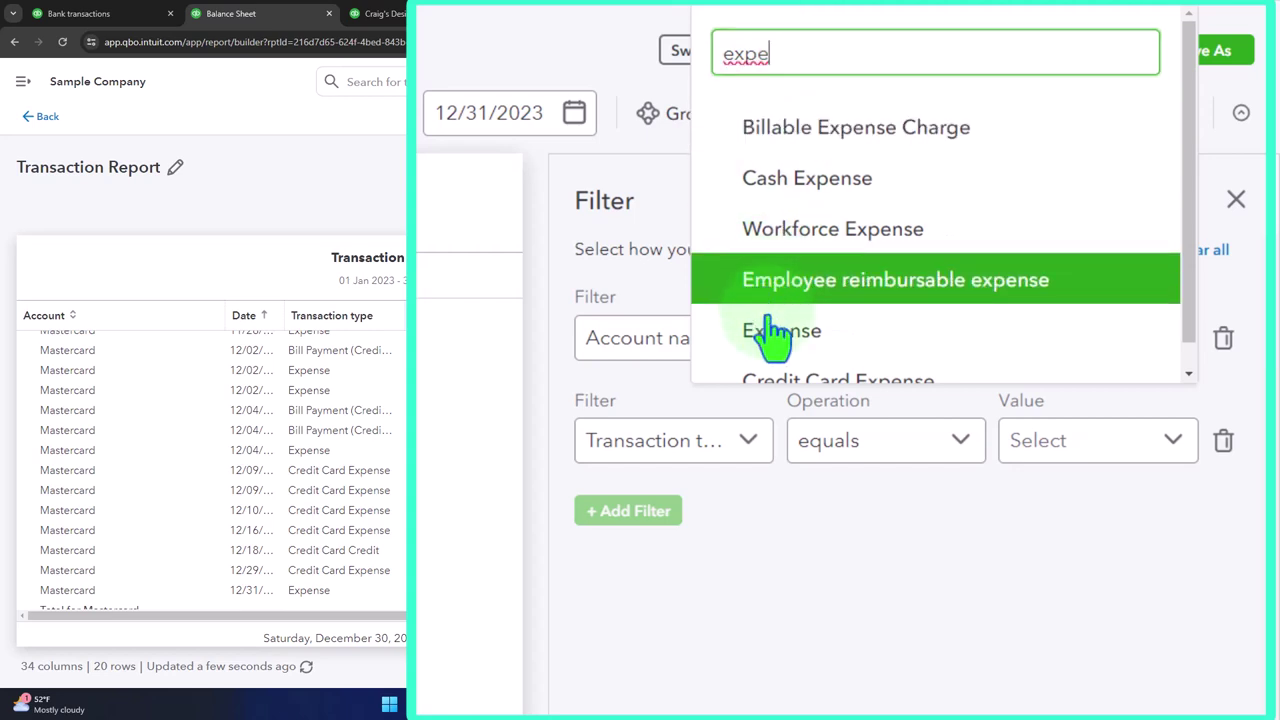
left_click(800, 332)
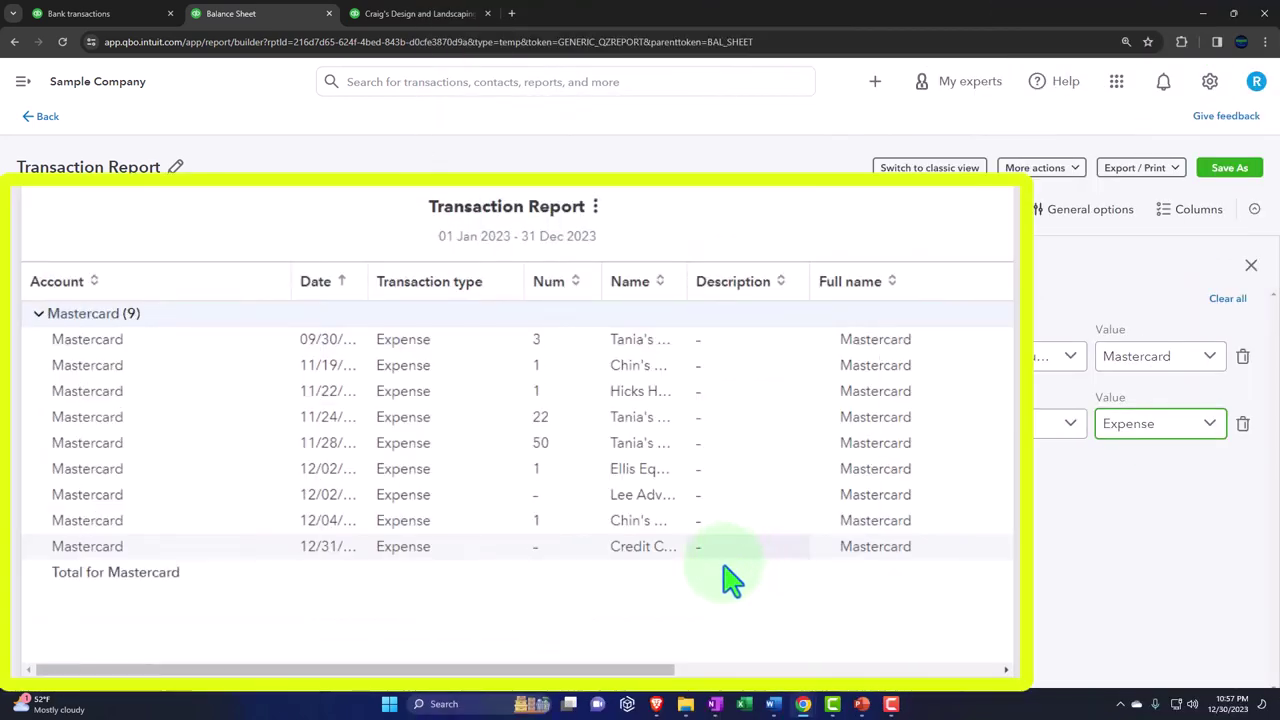
left_click(663, 667)
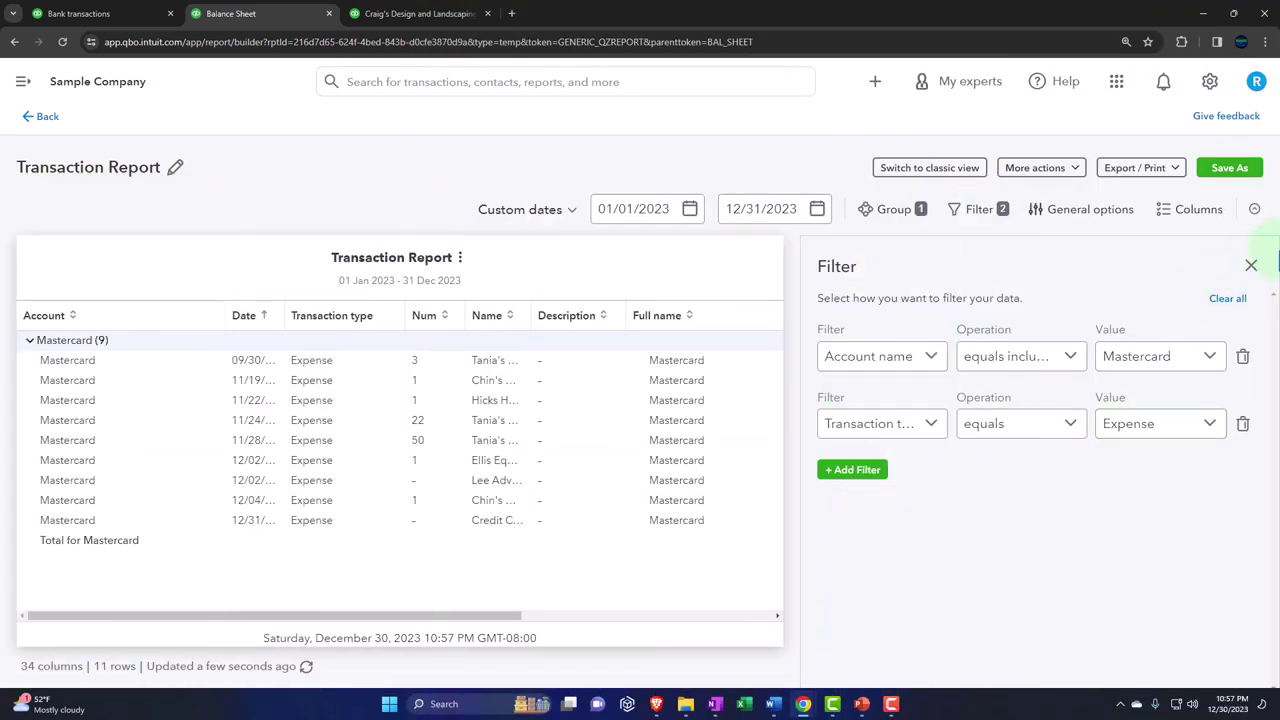
left_click(1251, 267)
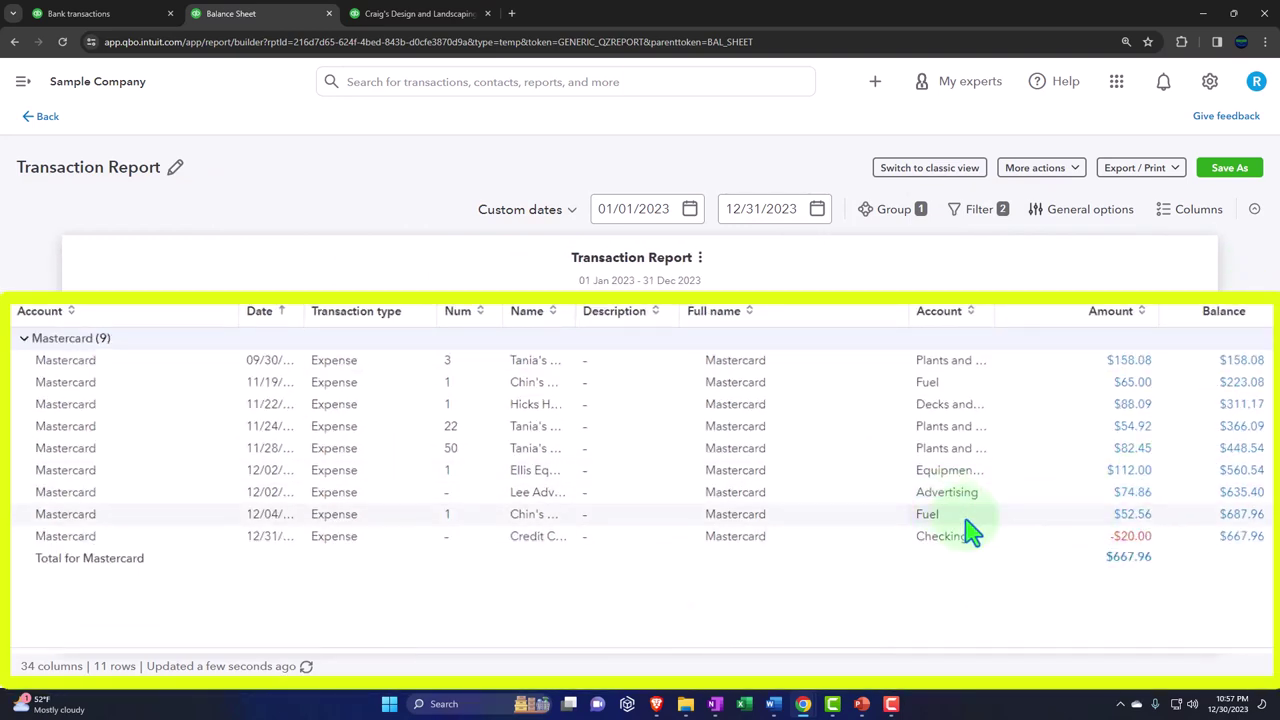
Step: Exit the report without saving changes and return to the Bank transactions page
left_click(40, 118)
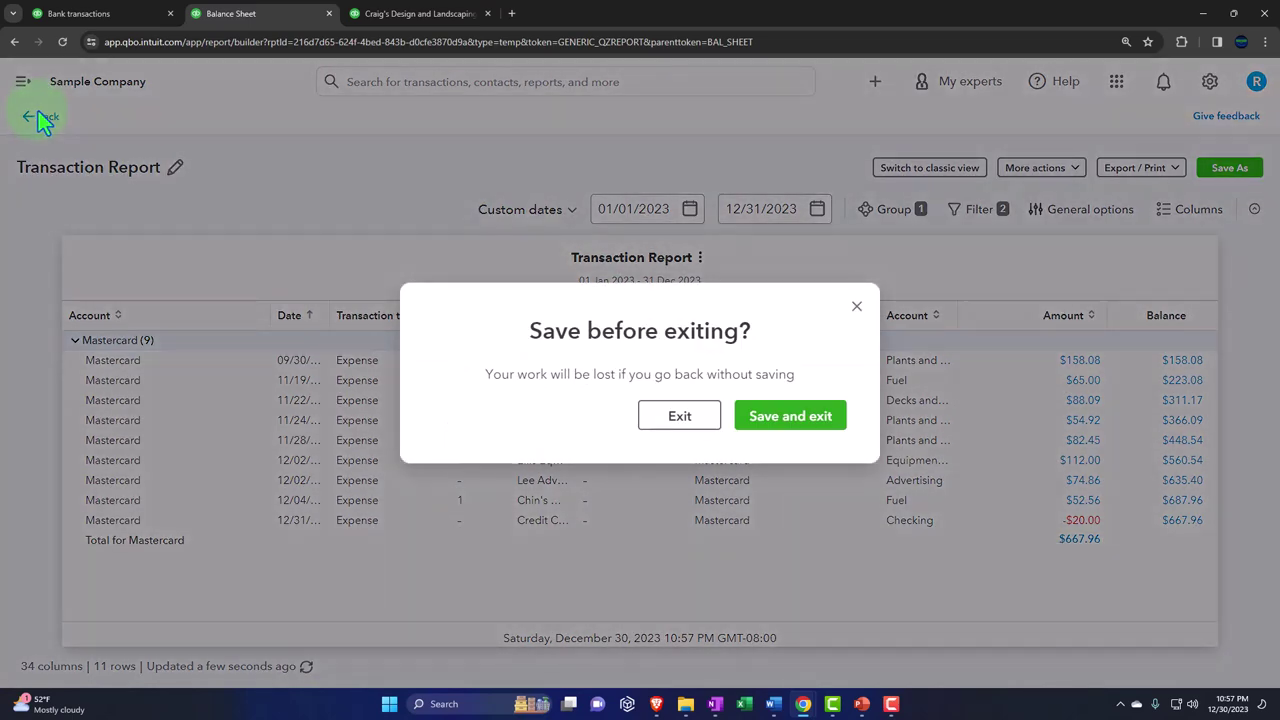
left_click(668, 413)
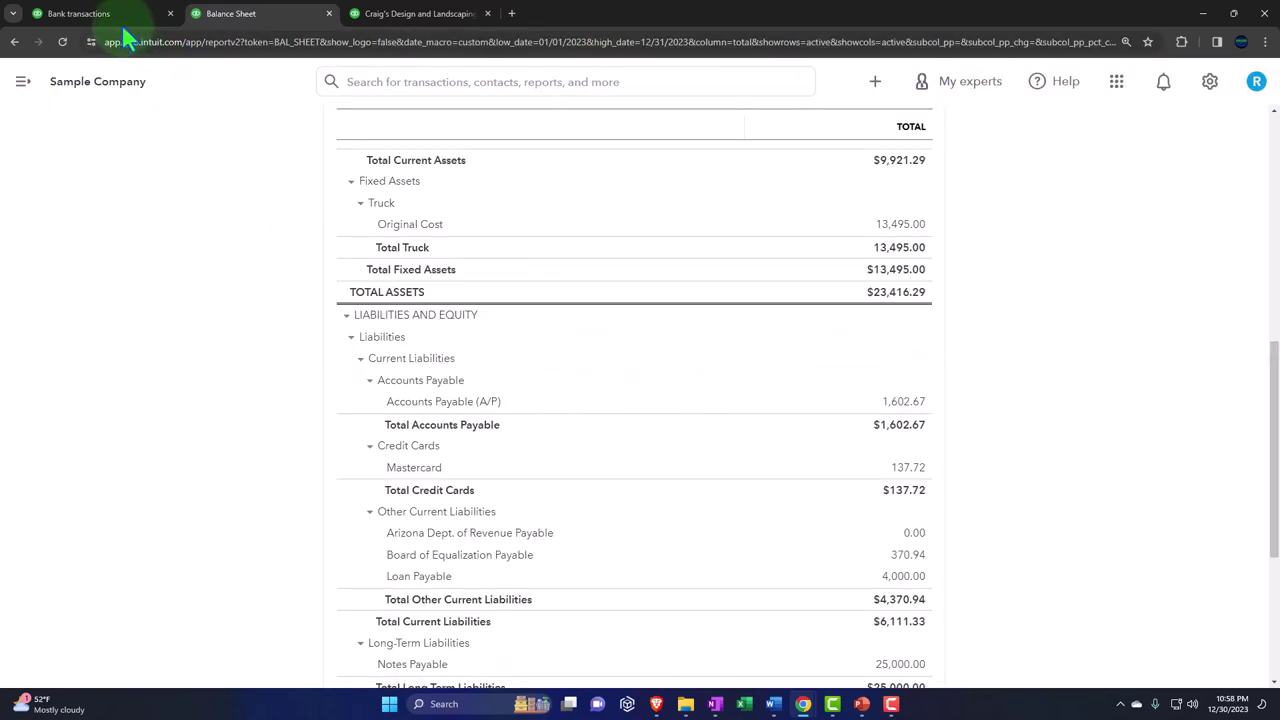
left_click(110, 17)
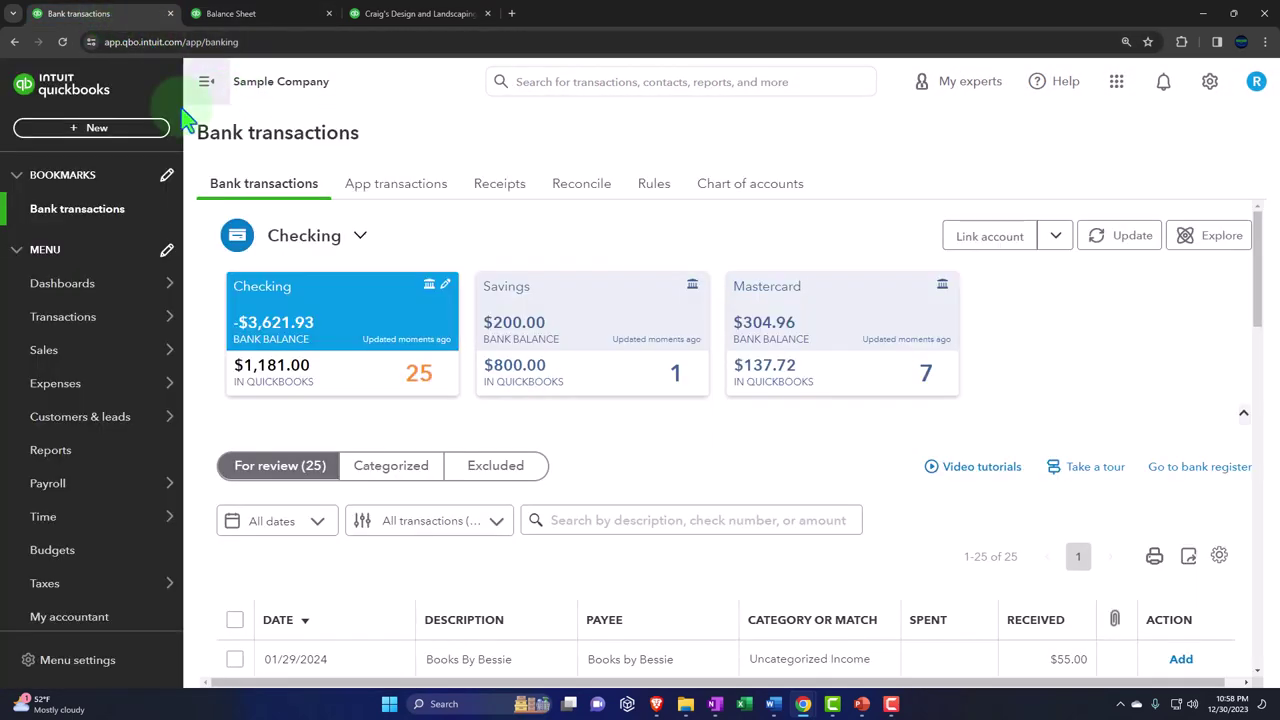
left_click(122, 138)
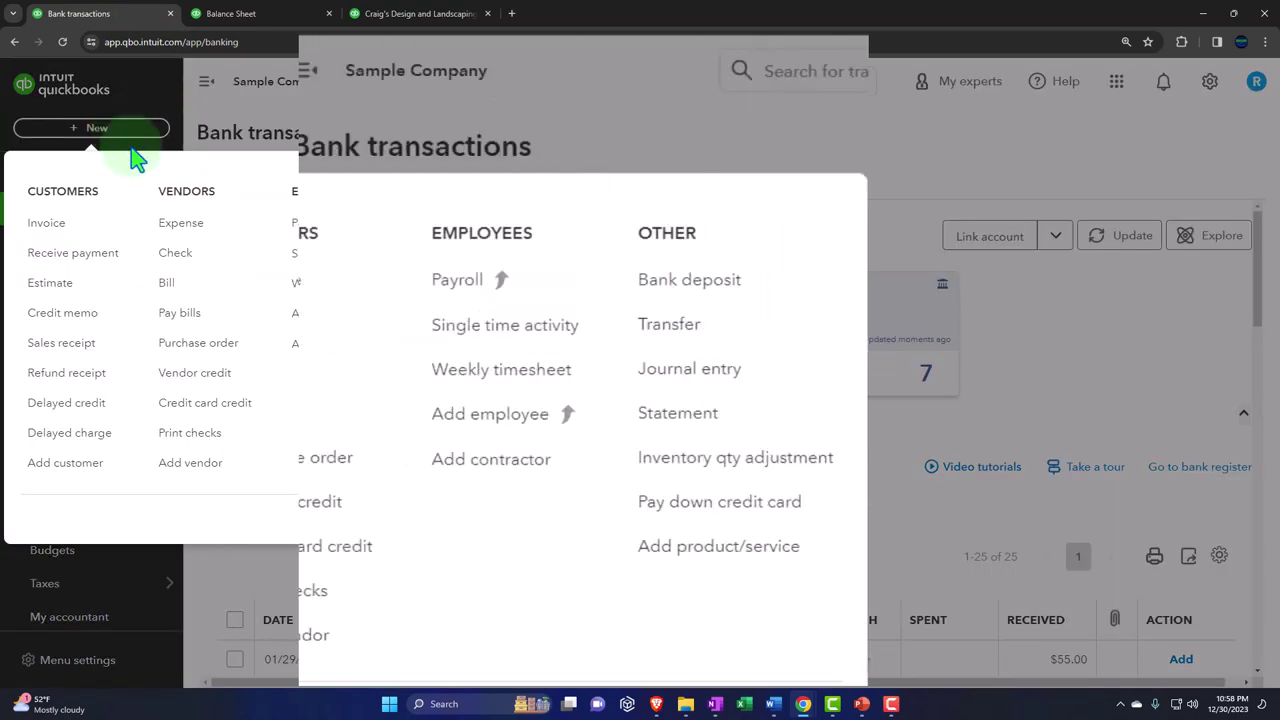
Step: Start a Pay down credit card entry for Mastercard, payee Credit Card, amount 10.00
left_click(470, 370)
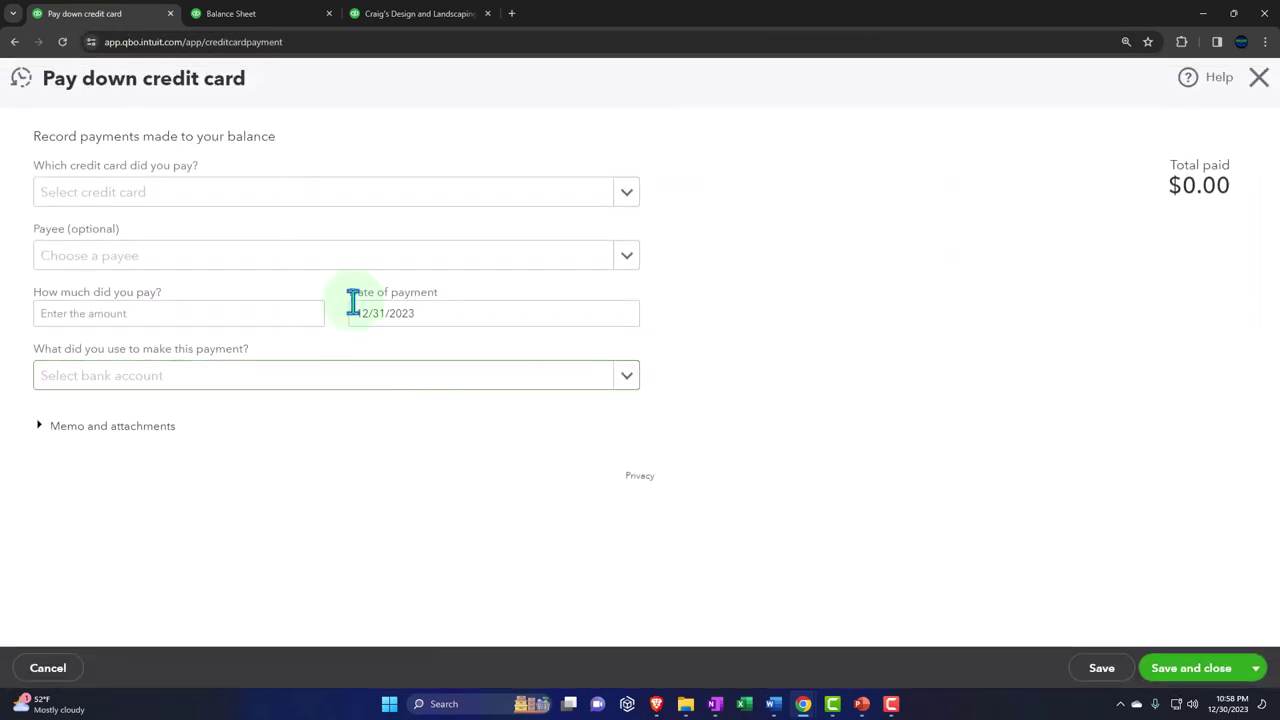
left_click(197, 191)
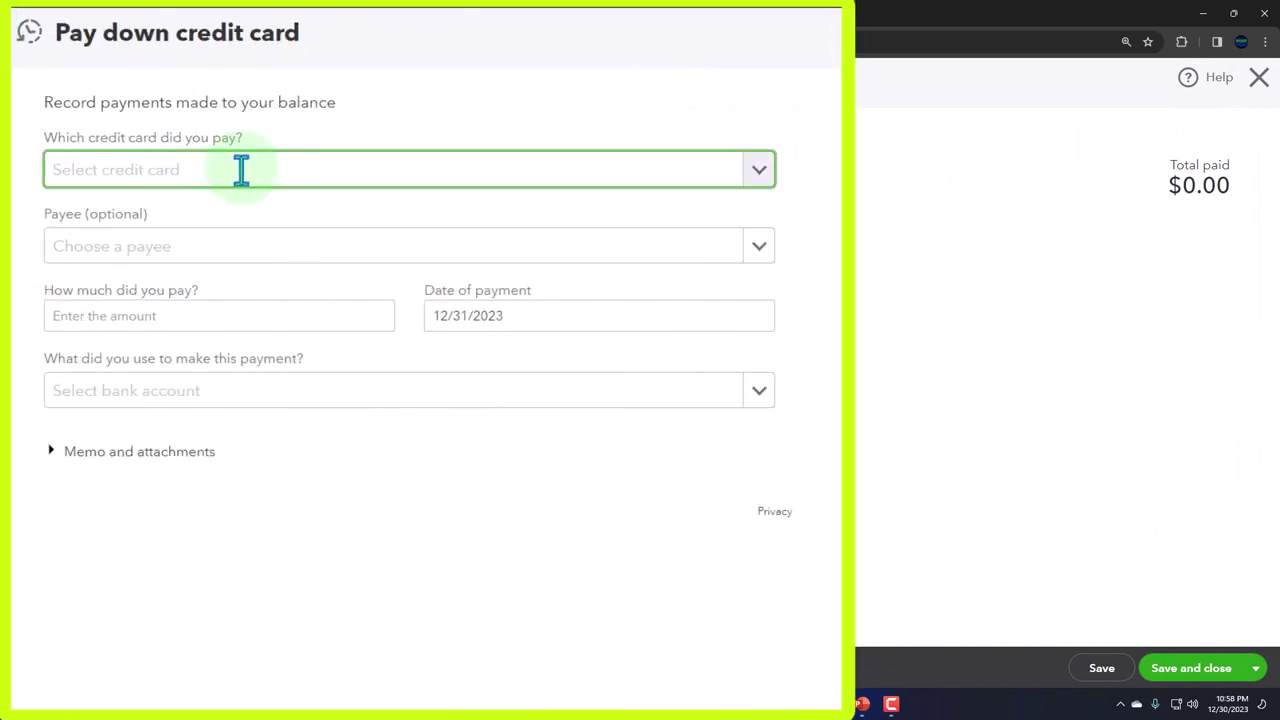
left_click(762, 174)
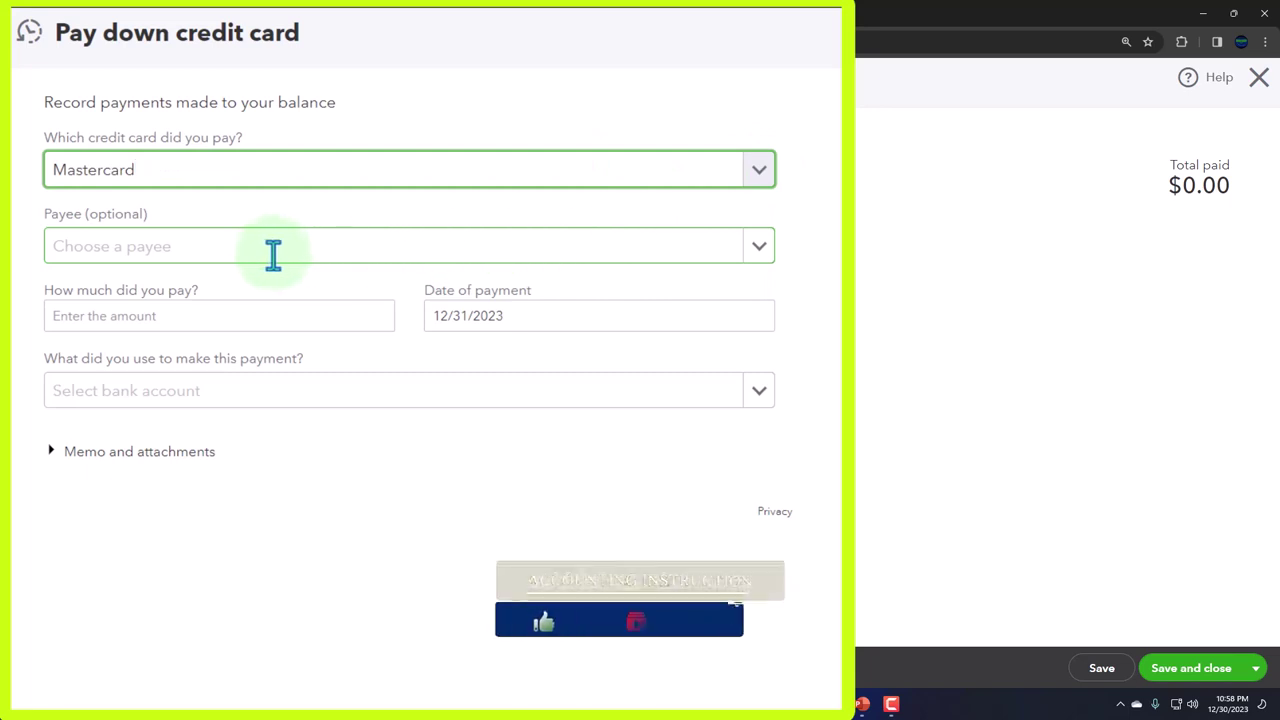
left_click(262, 254)
left_click(752, 250)
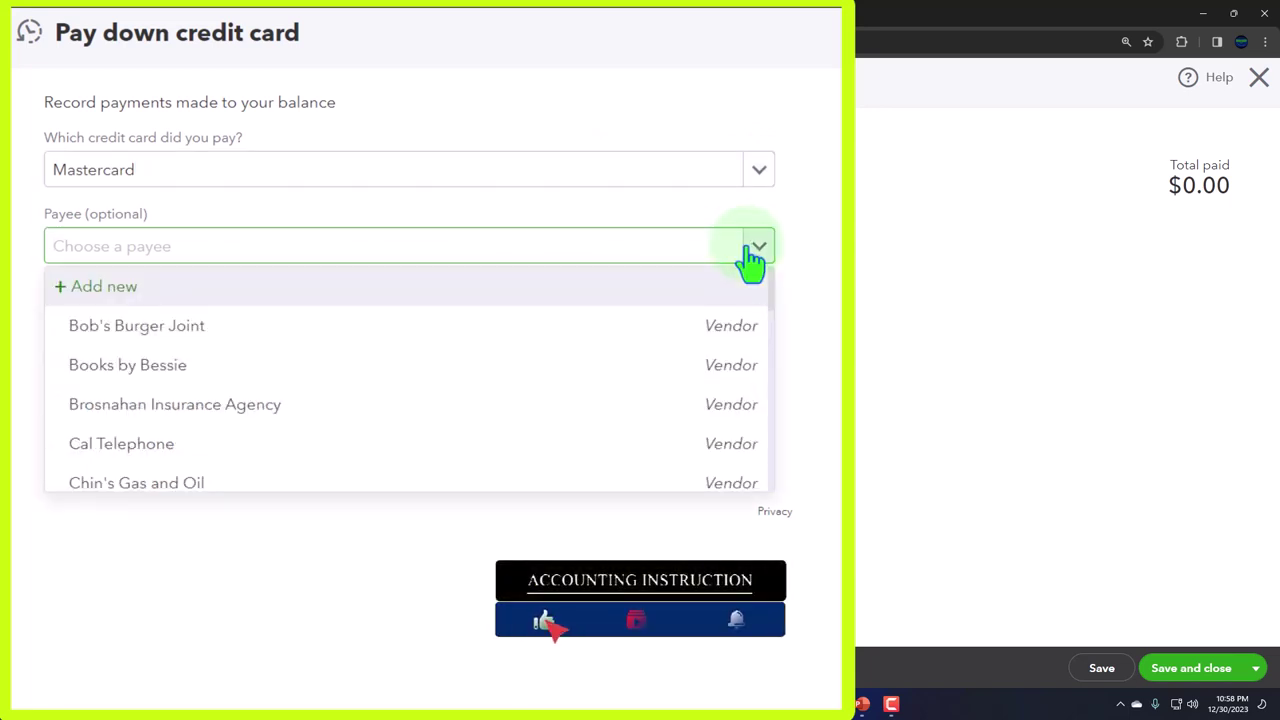
left_click(586, 252)
type("cre")
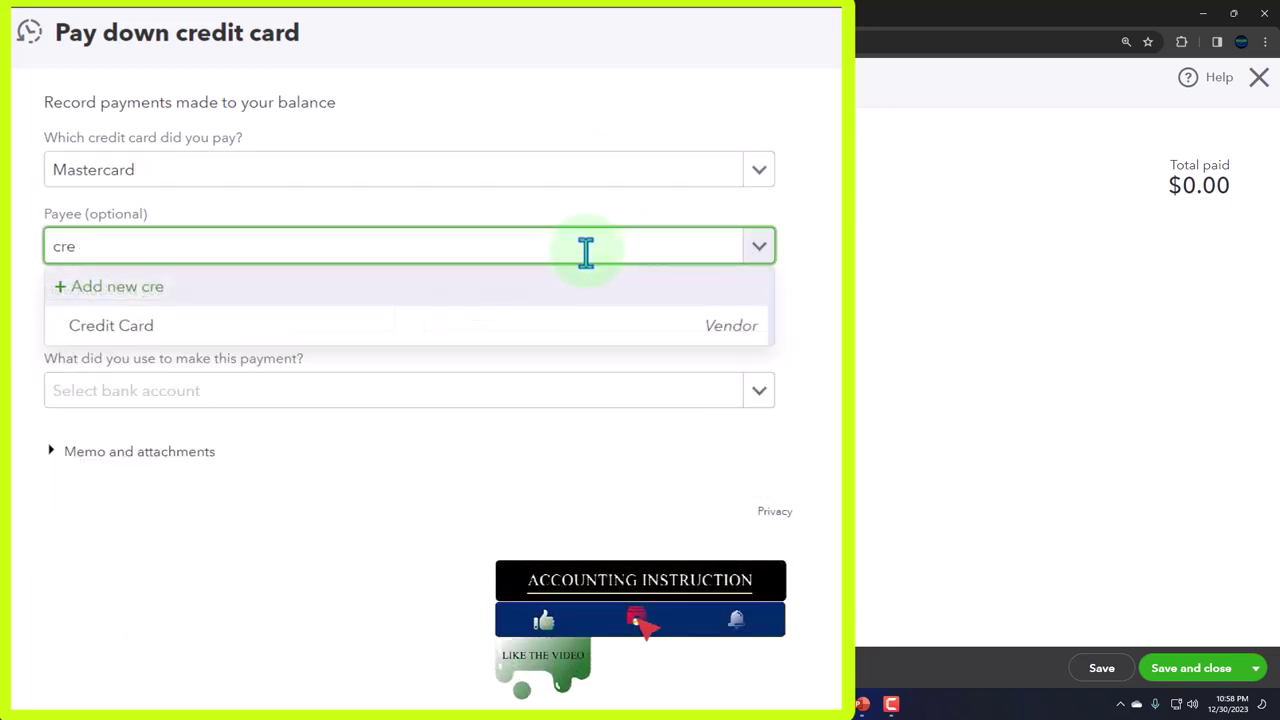
left_click(217, 325)
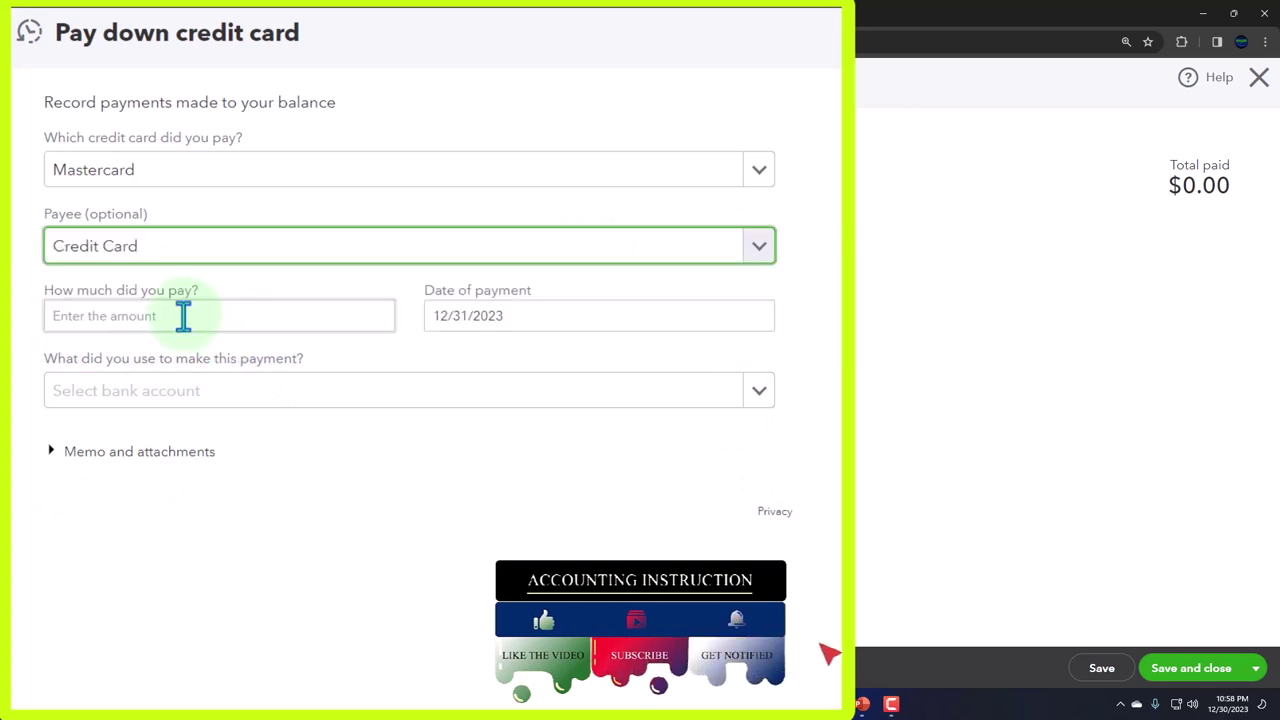
left_click(172, 313)
type("10")
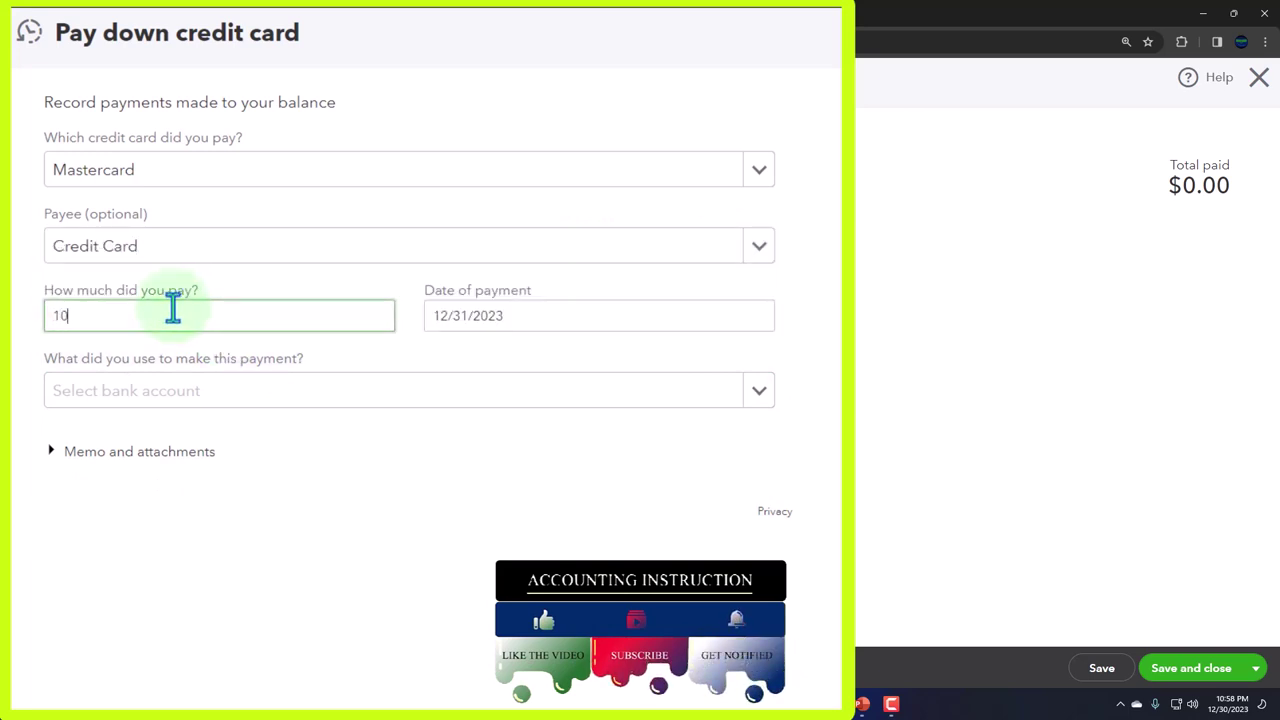
key("Tab")
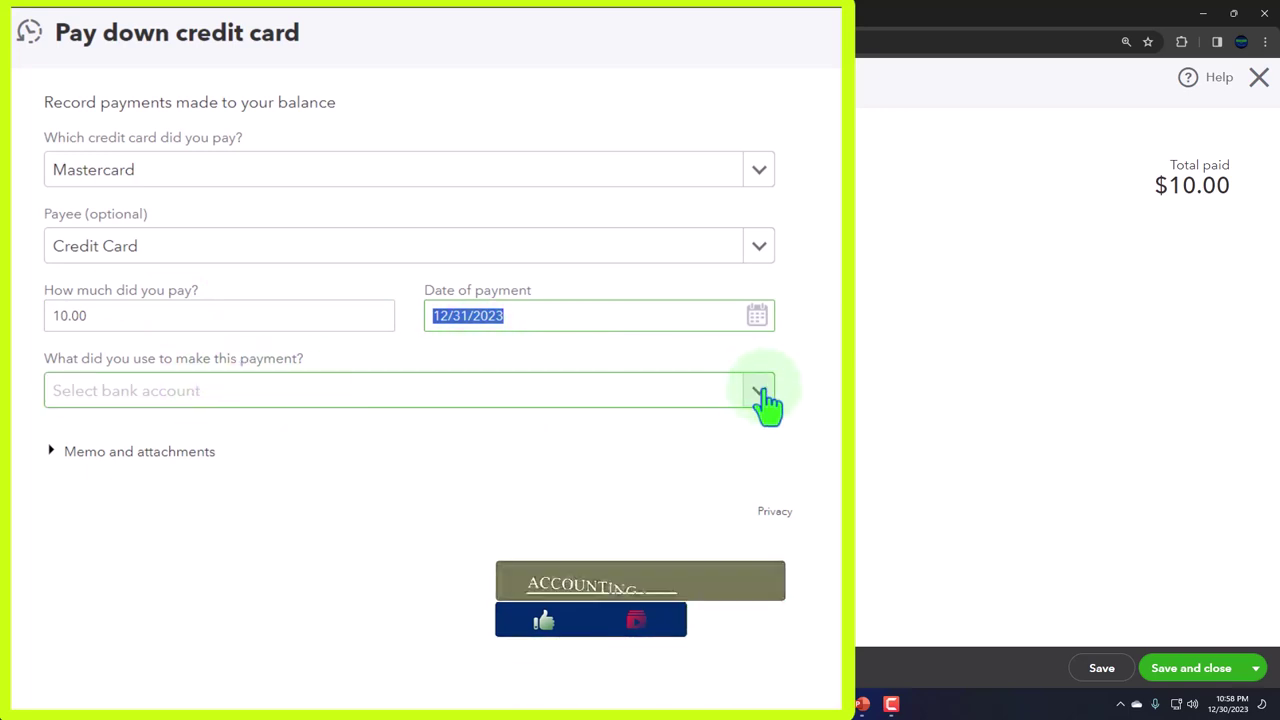
Step: Pay the $10.00 from Checking, leave the check option off, and save the payment
left_click(762, 398)
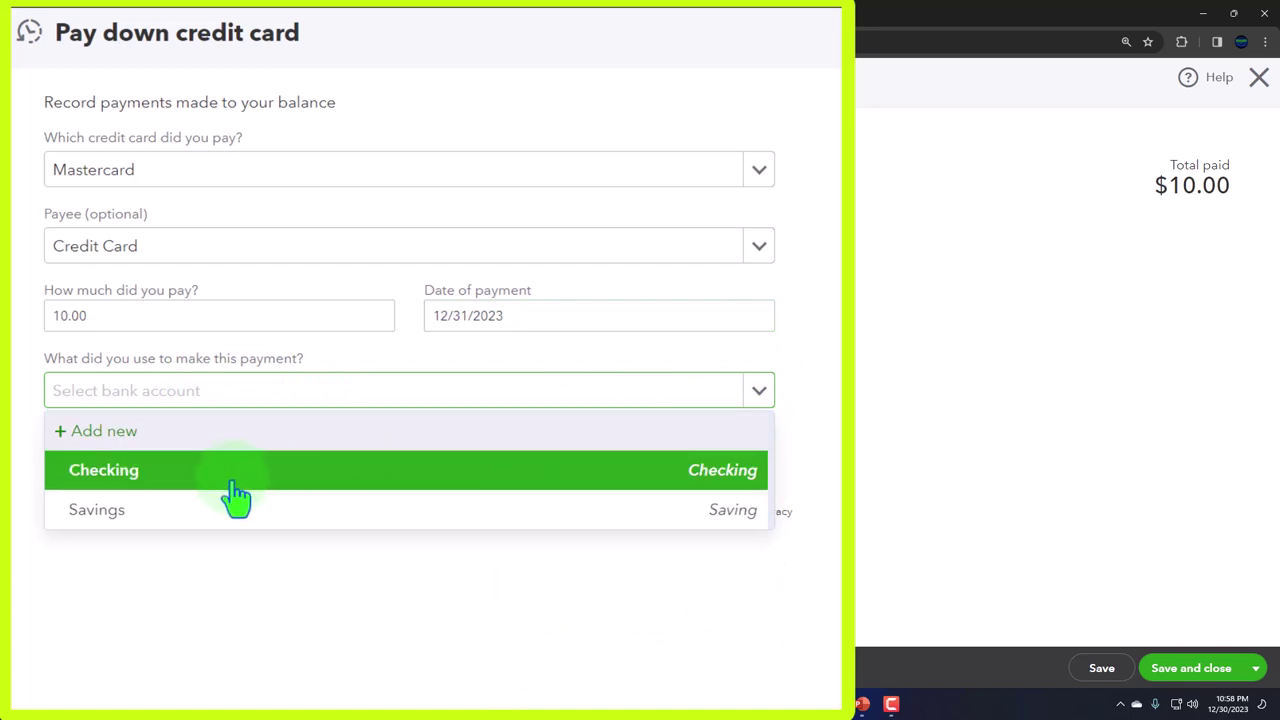
left_click(170, 488)
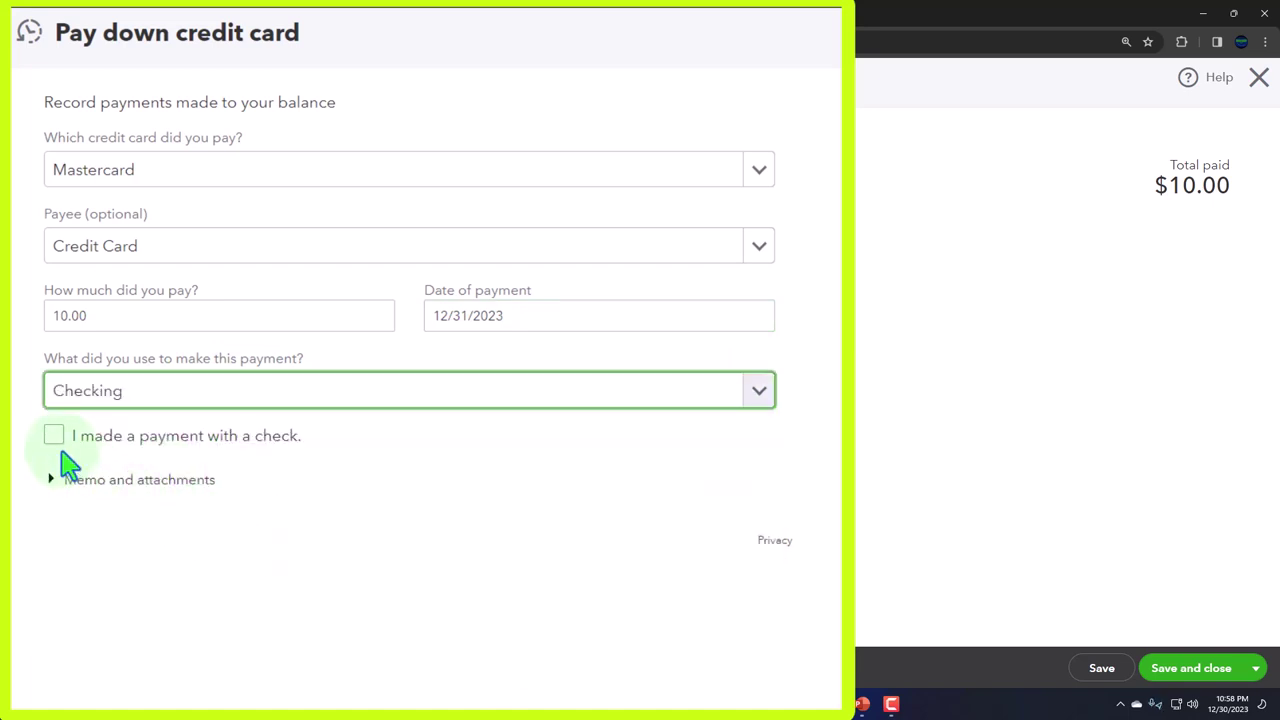
left_click(53, 436)
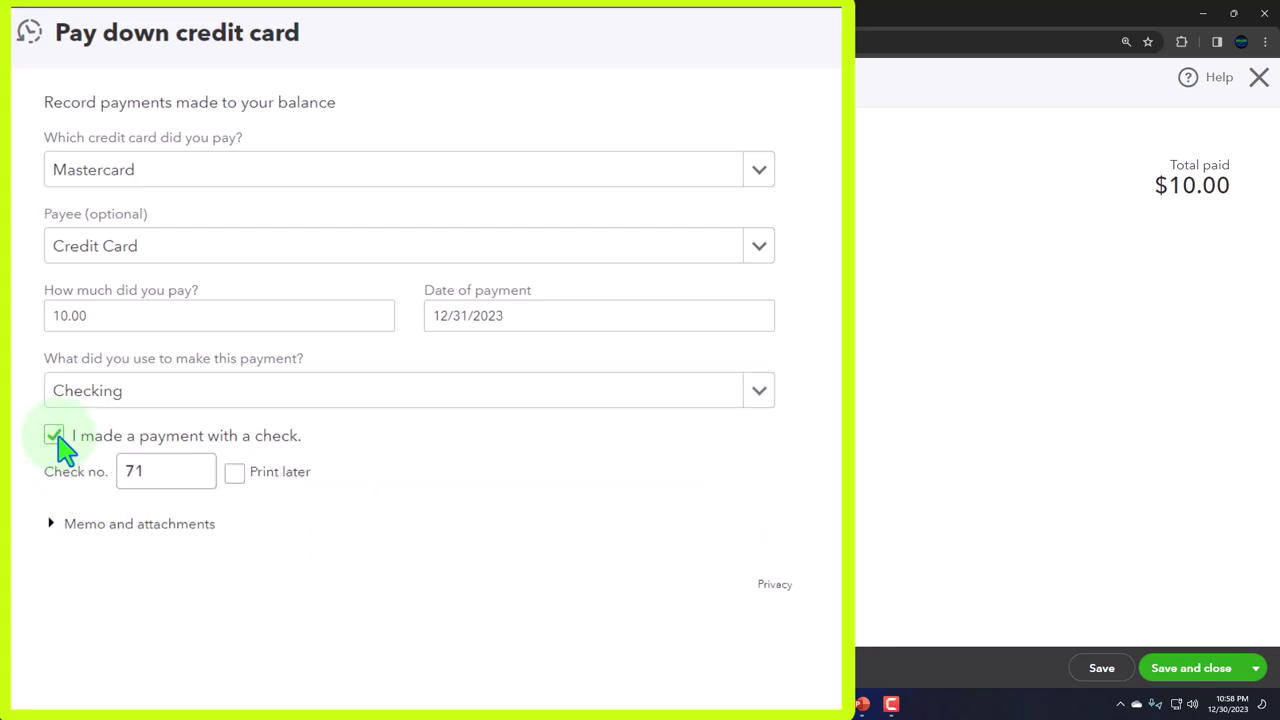
left_click(55, 438)
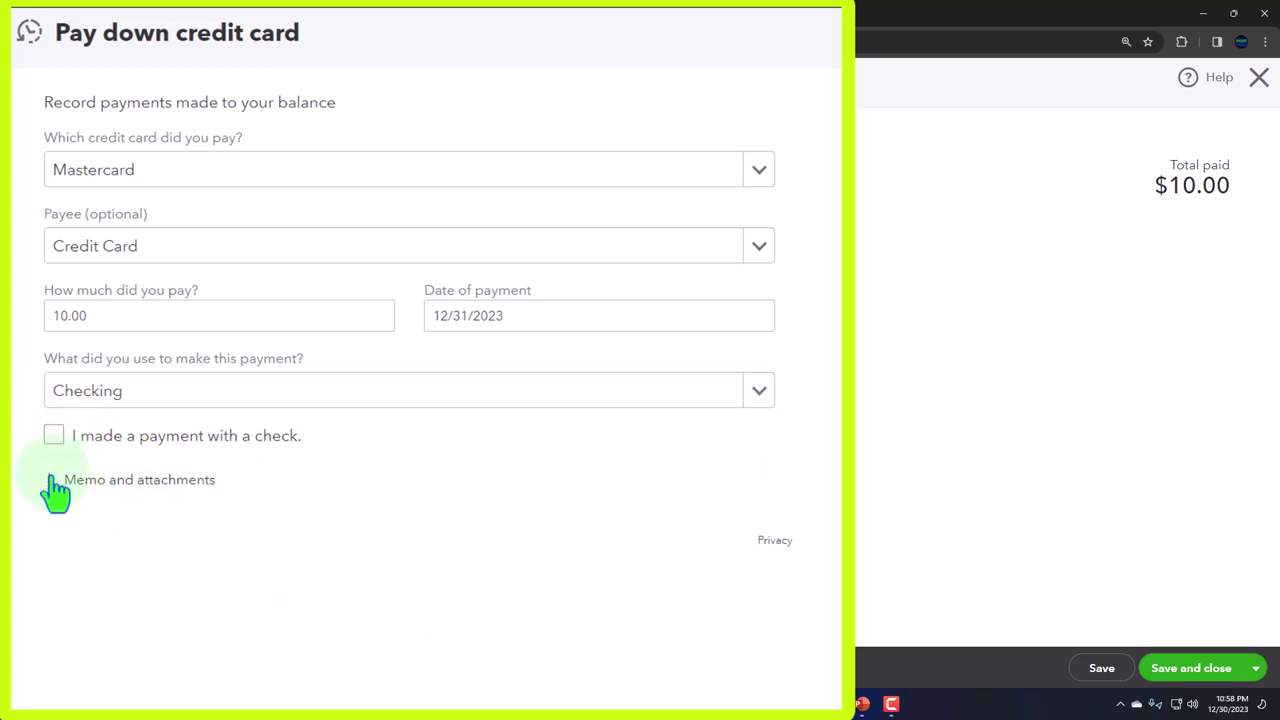
left_click(51, 480)
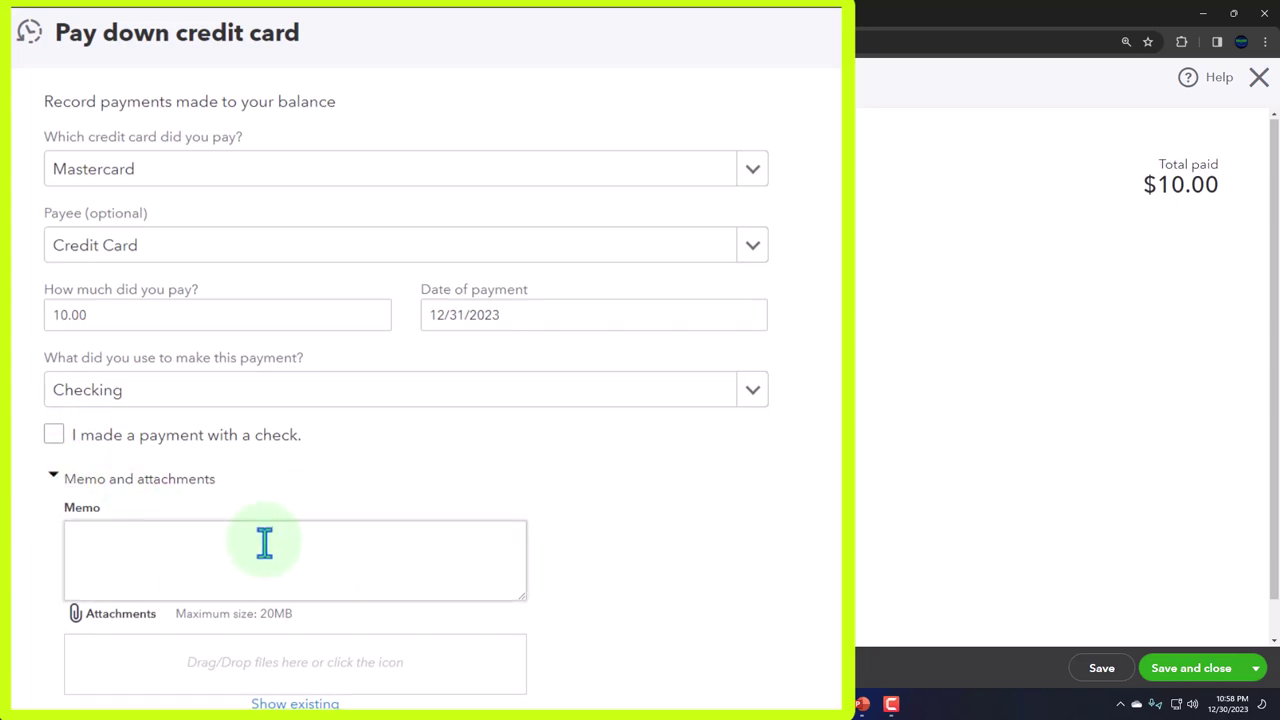
scroll(200, 565, "down", 1)
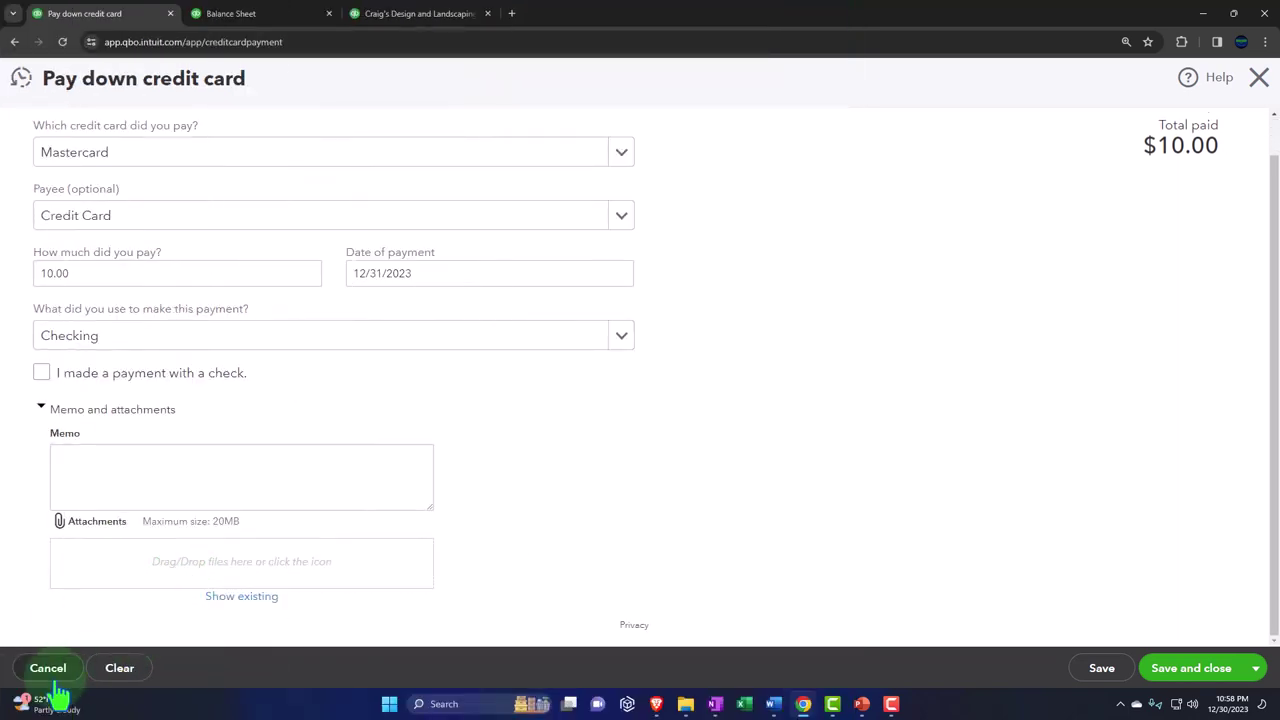
left_click(1254, 668)
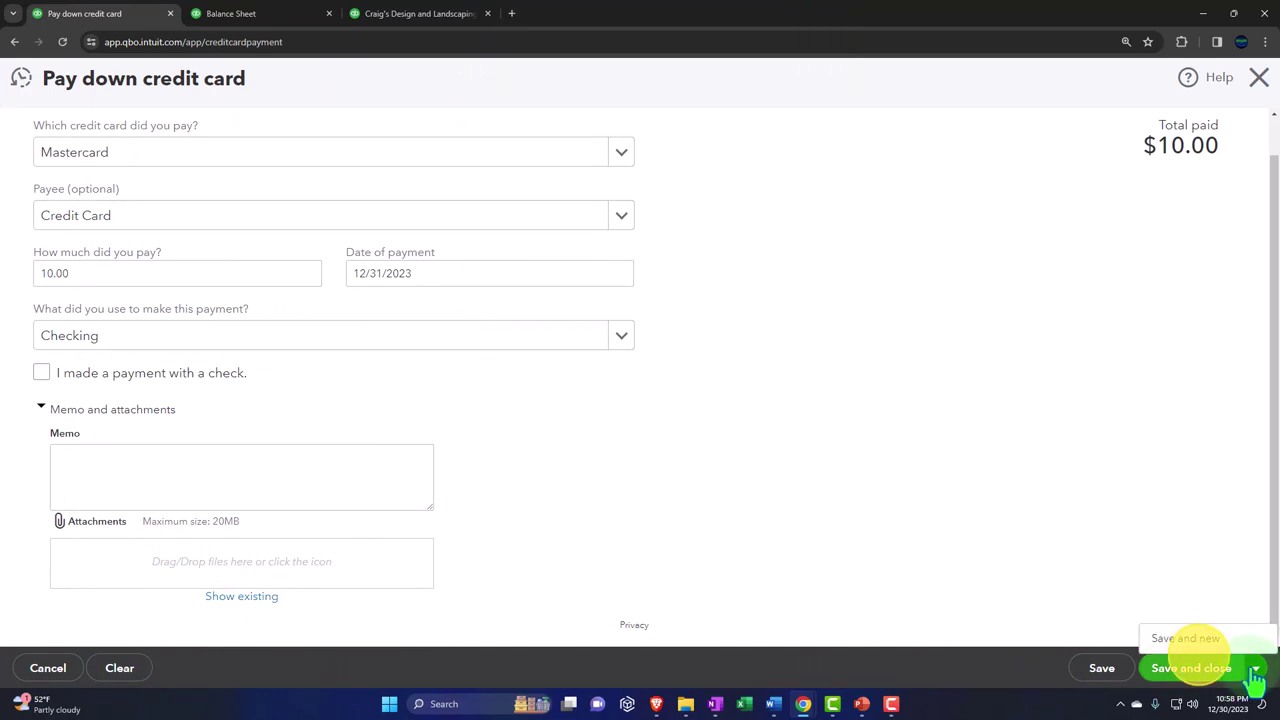
left_click(1254, 668)
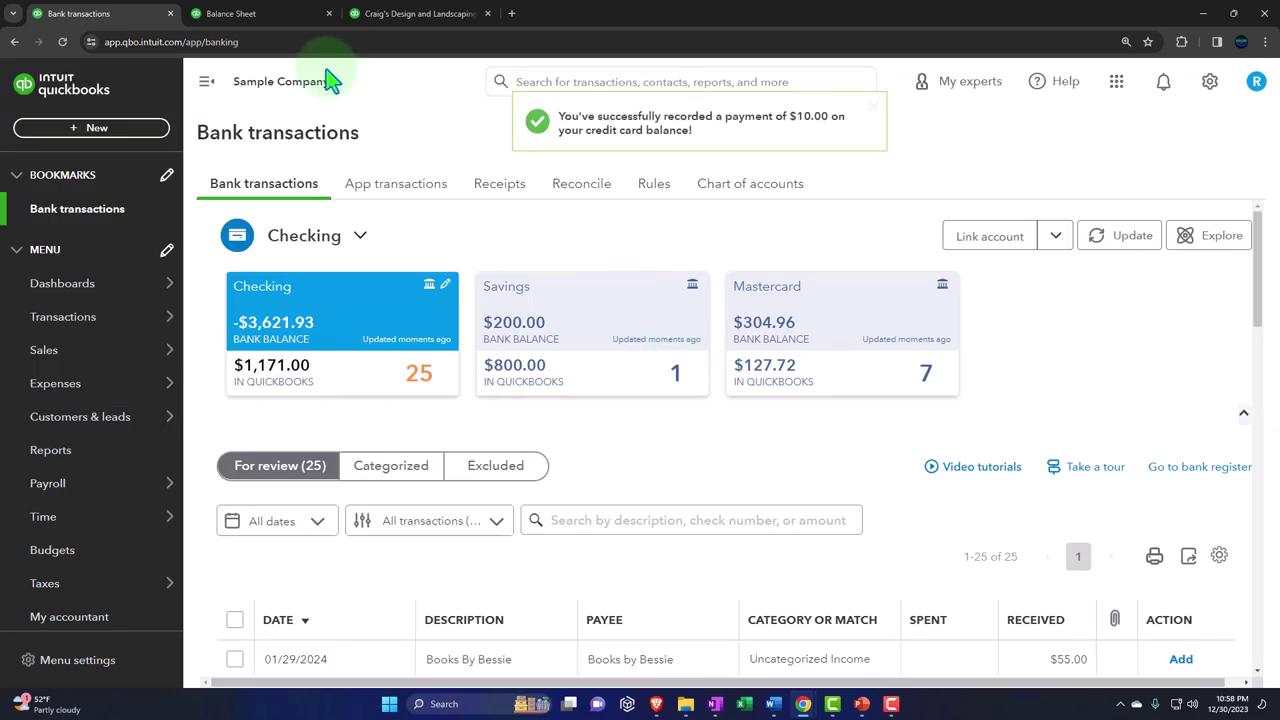
Step: Rerun the Balance Sheet and confirm Checking's transactions end with the -$10.00 payment at $1,171.00
left_click(262, 14)
scroll(760, 365, "up", 10)
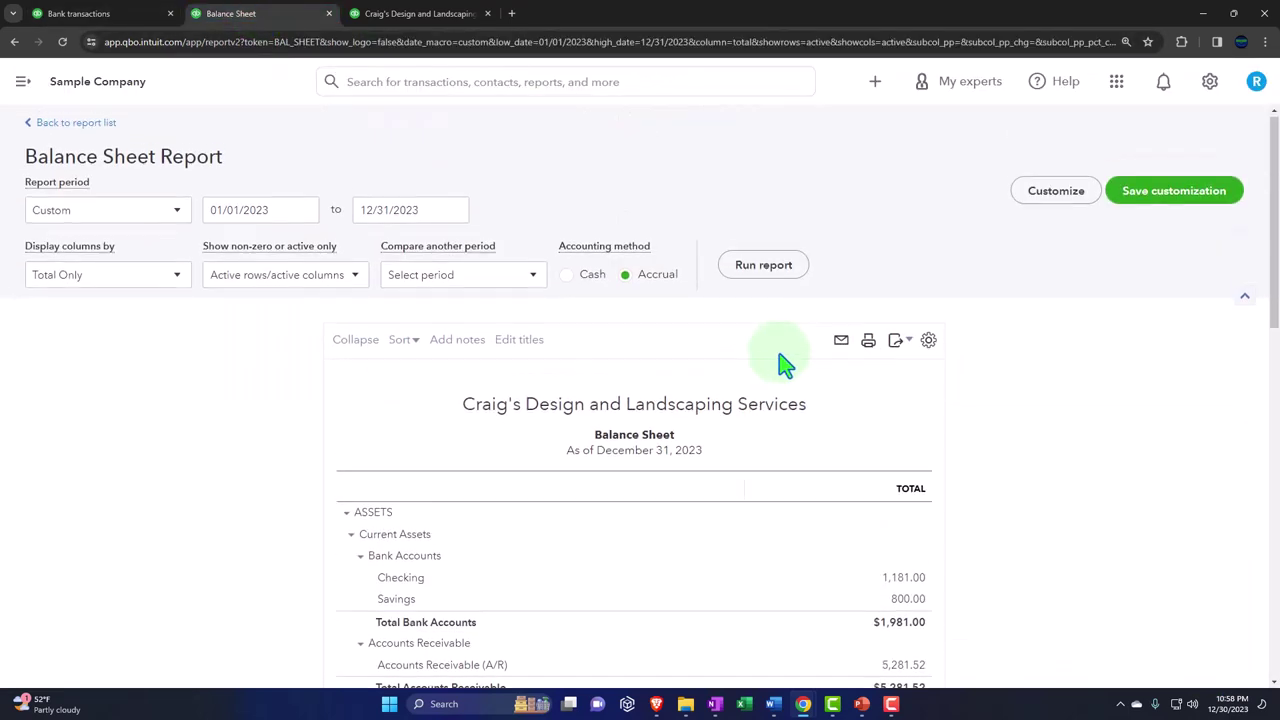
left_click(766, 278)
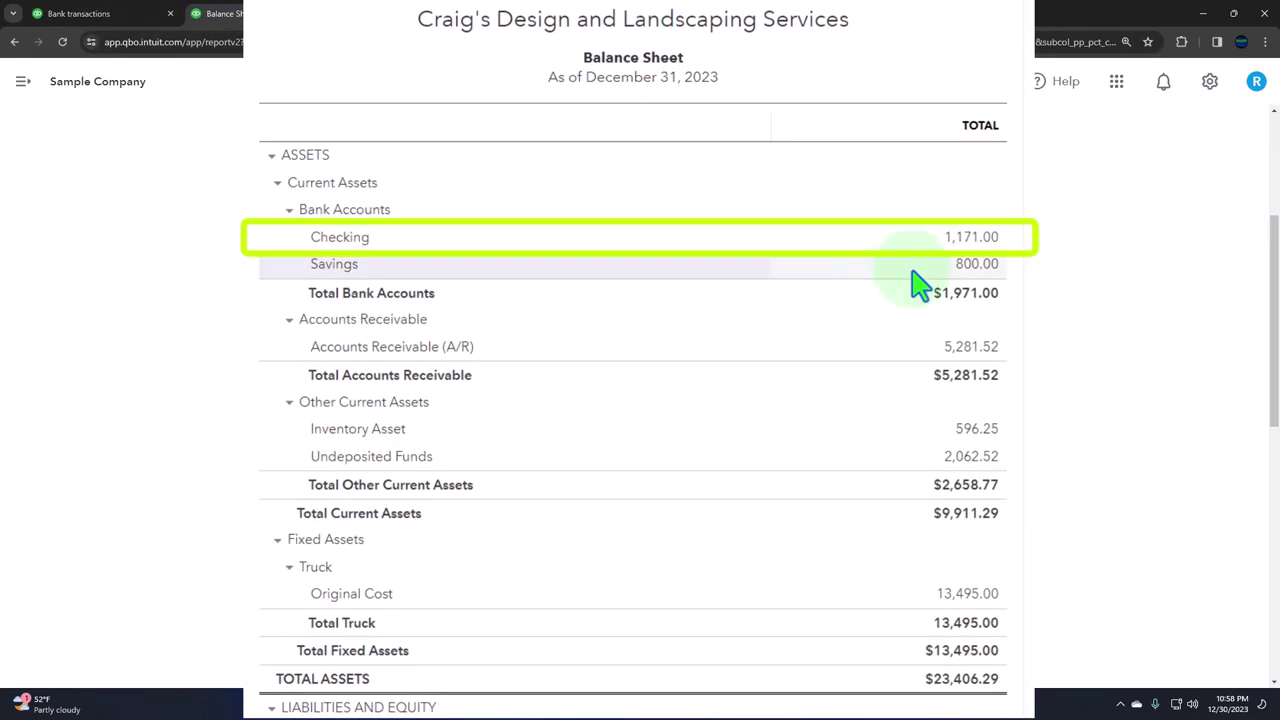
left_click(955, 237)
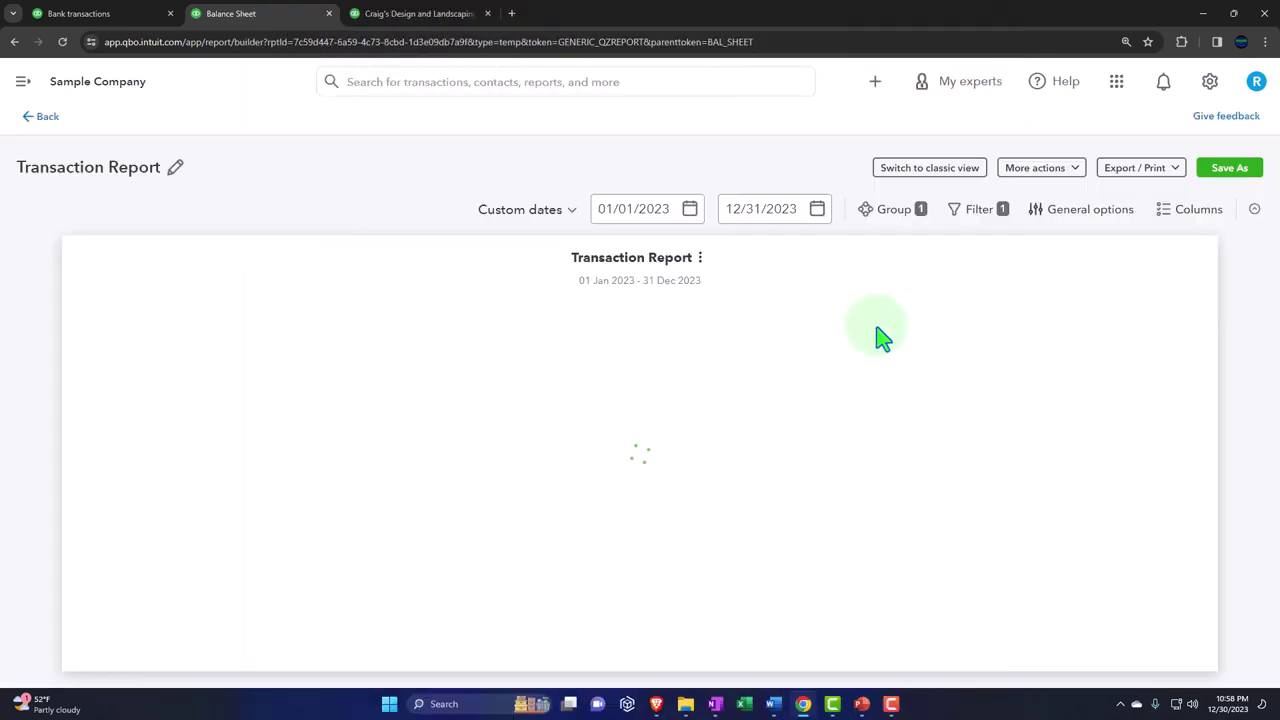
scroll(912, 427, "down", 7)
scroll(912, 427, "down", 5)
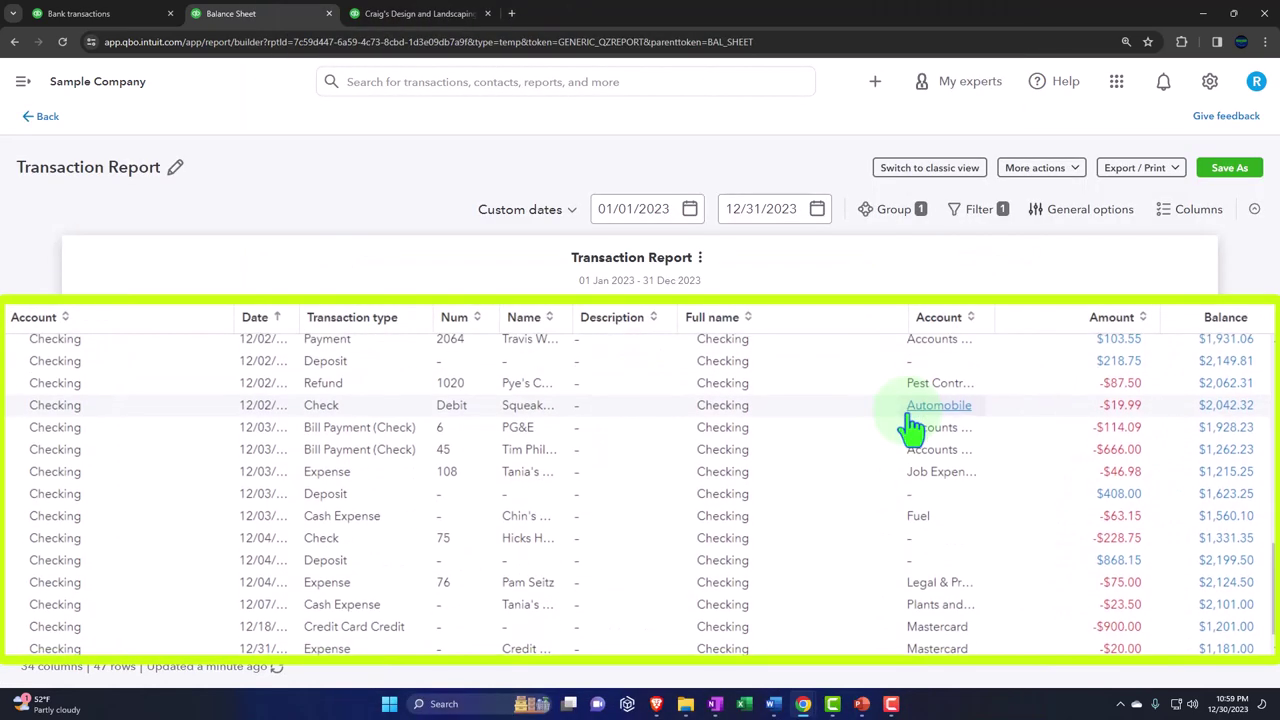
left_click(44, 121)
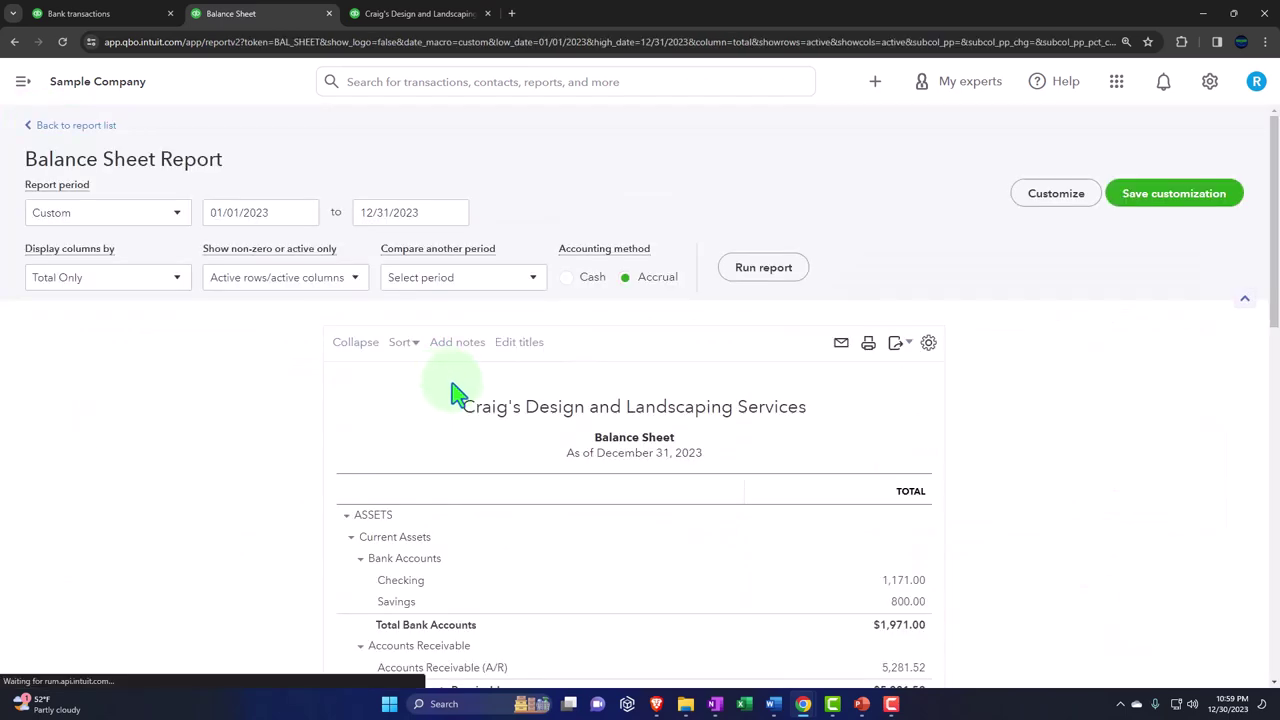
left_click(760, 270)
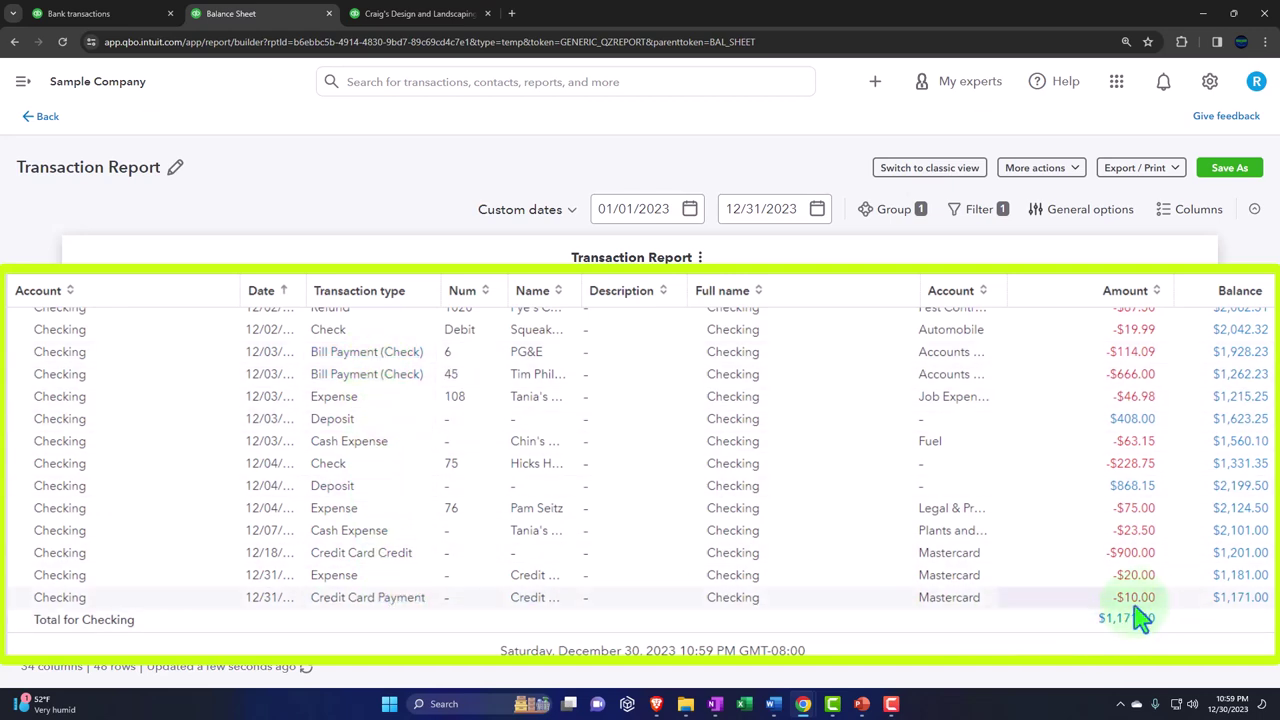
Step: Inspect the -$10.00 credit card payment, then return to the Balance Sheet showing Mastercard at 127.72
left_click(1072, 592)
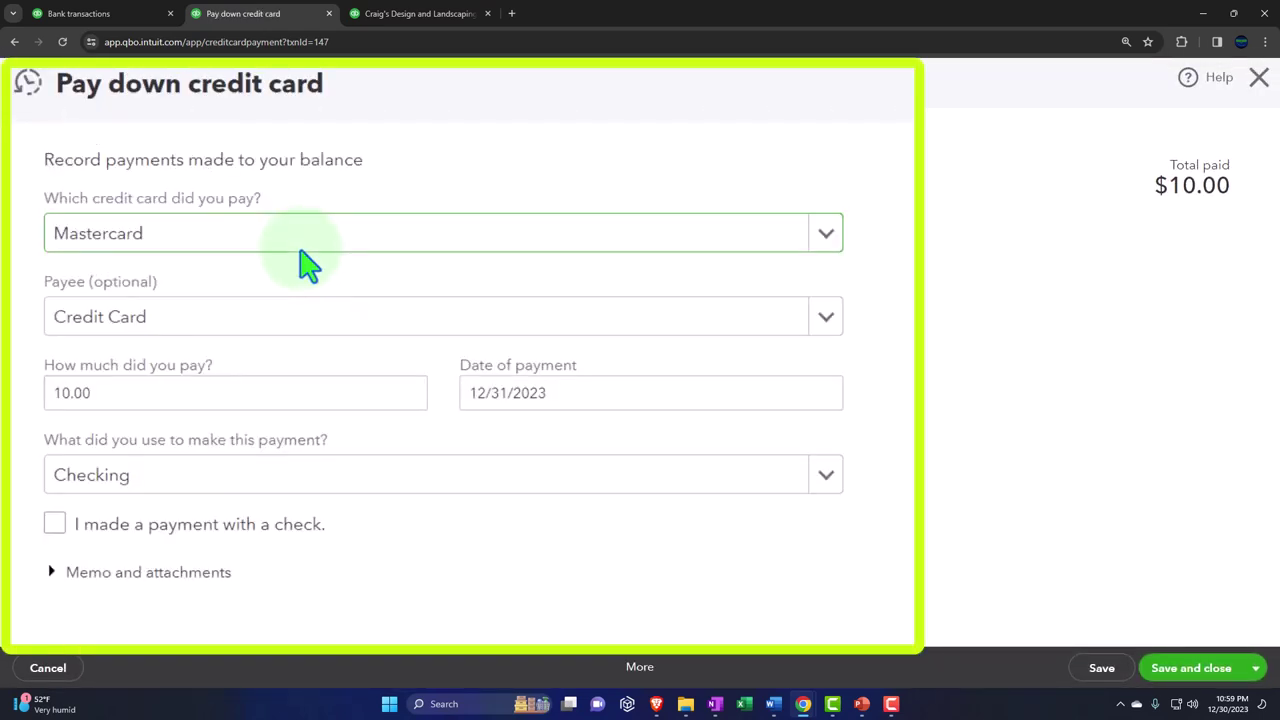
left_click(1258, 79)
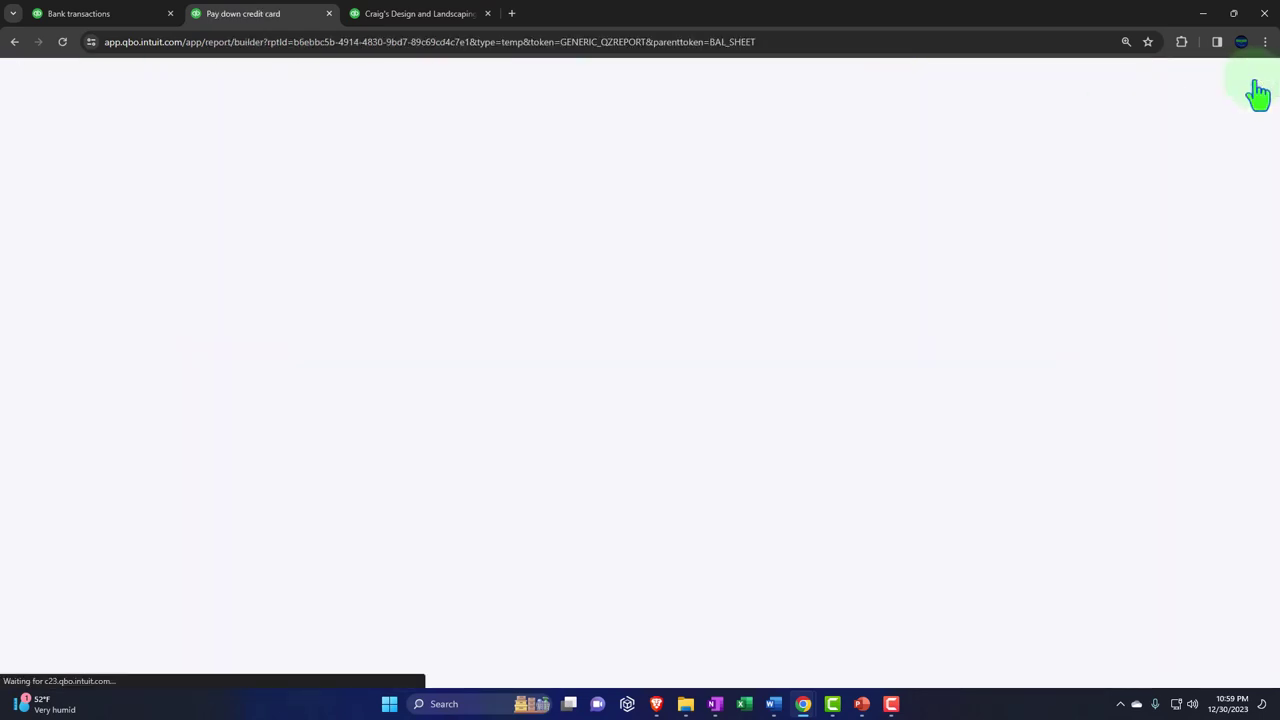
left_click(40, 120)
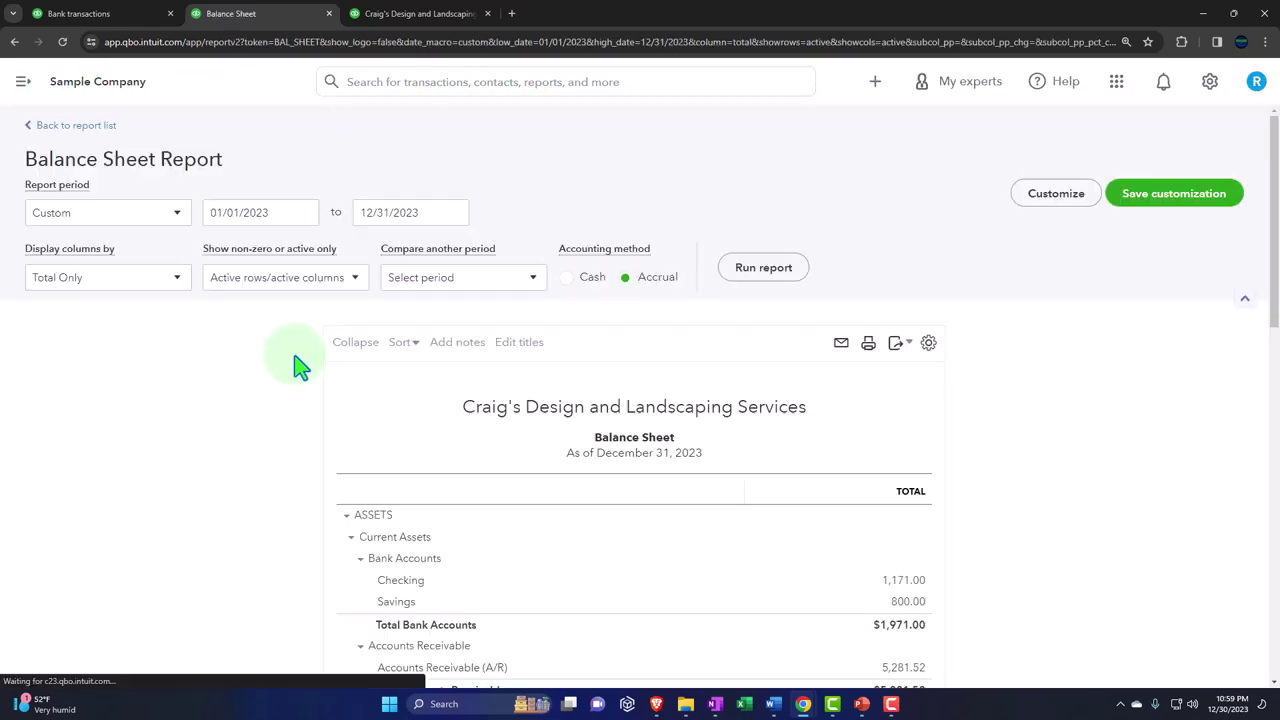
scroll(297, 362, "down", 3)
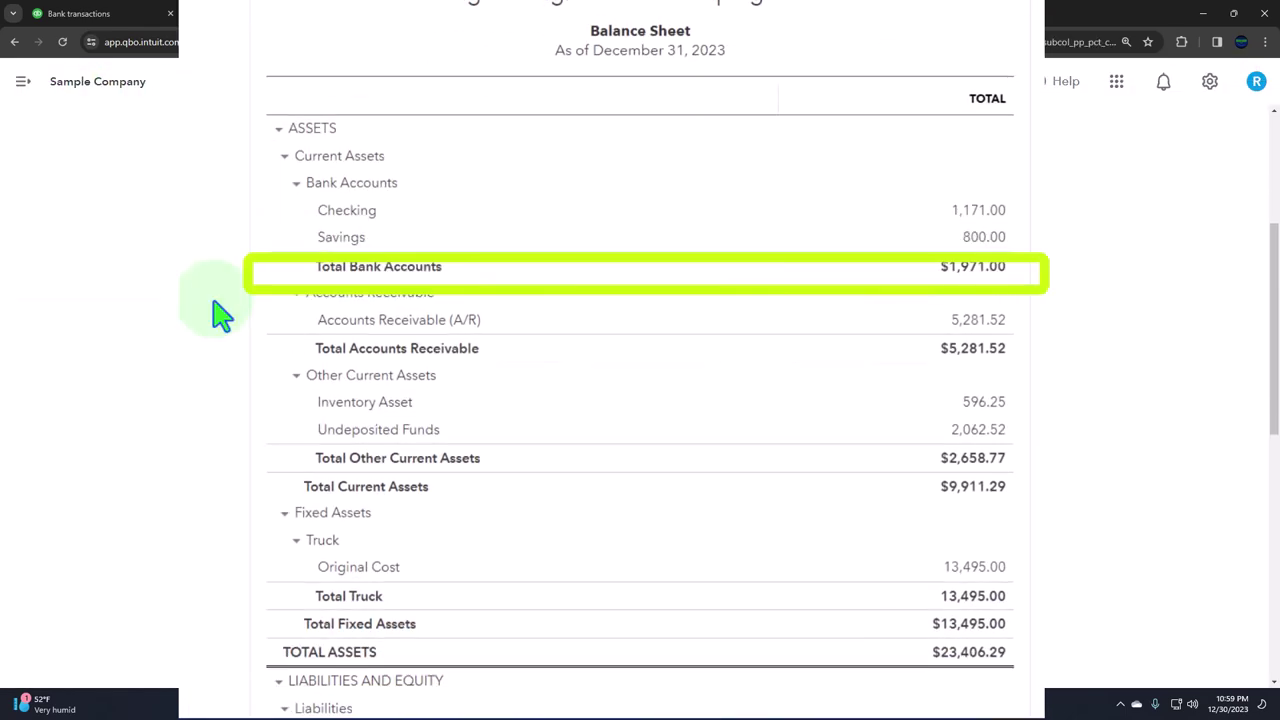
scroll(220, 315, "down", 5)
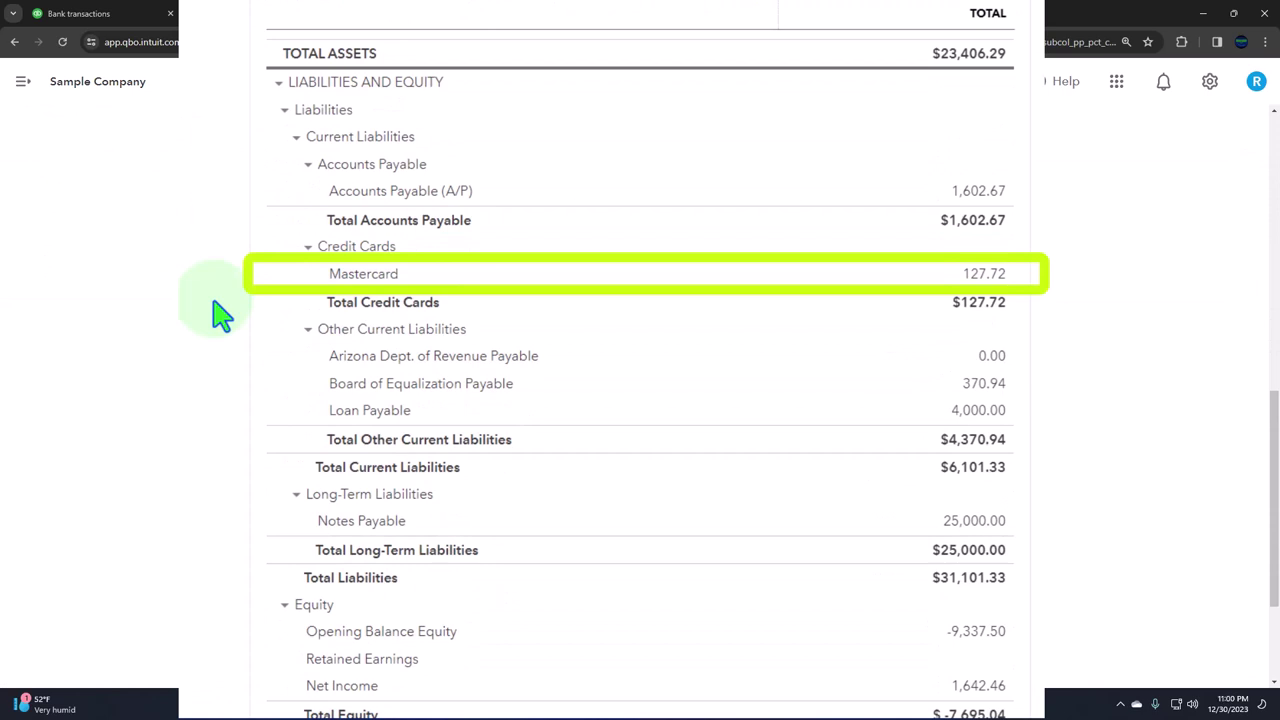
Step: Review Mastercard's transactions, including the -$20.00 and -$10.00 entries, then return to Bank transactions
left_click(986, 280)
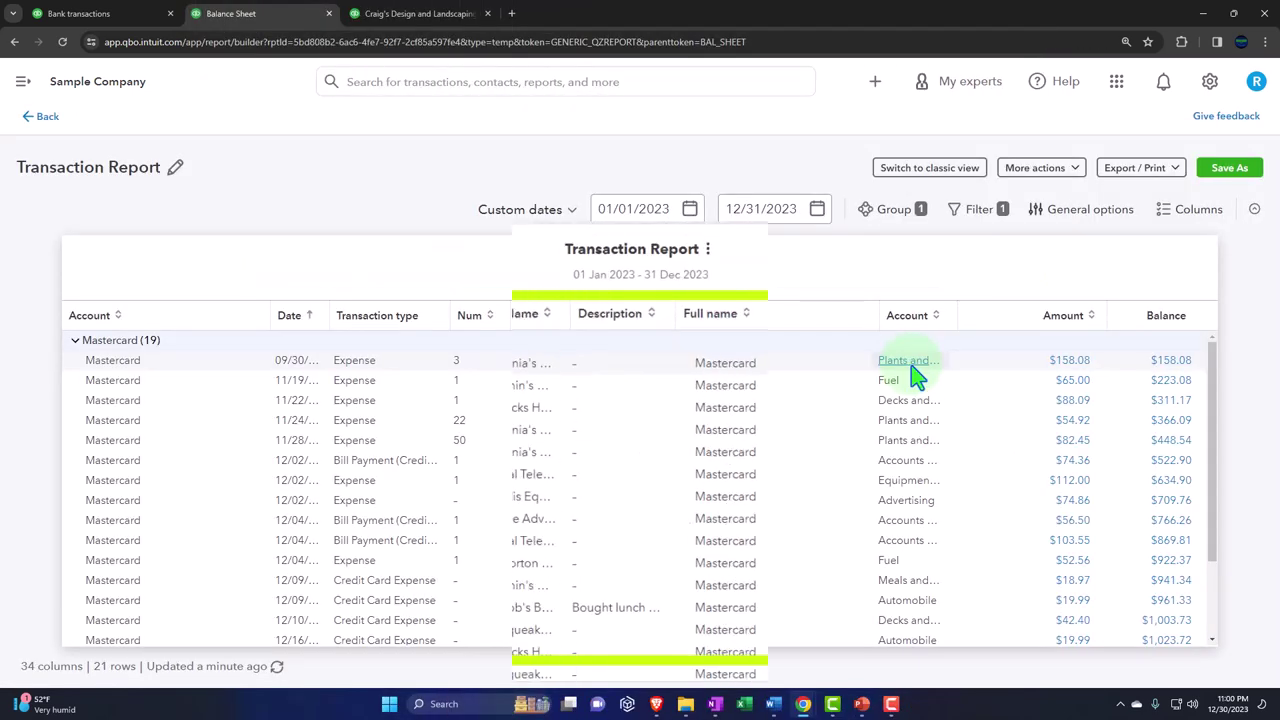
scroll(915, 375, "down", 3)
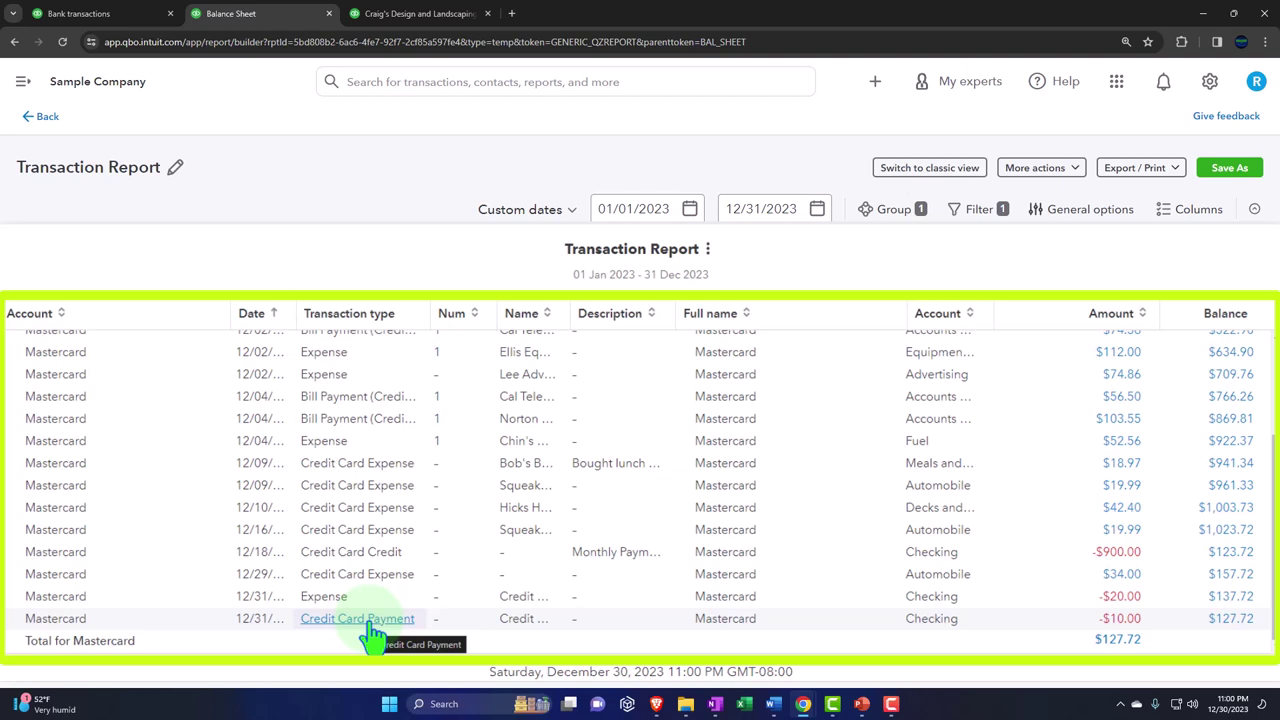
left_click(30, 116)
left_click(105, 22)
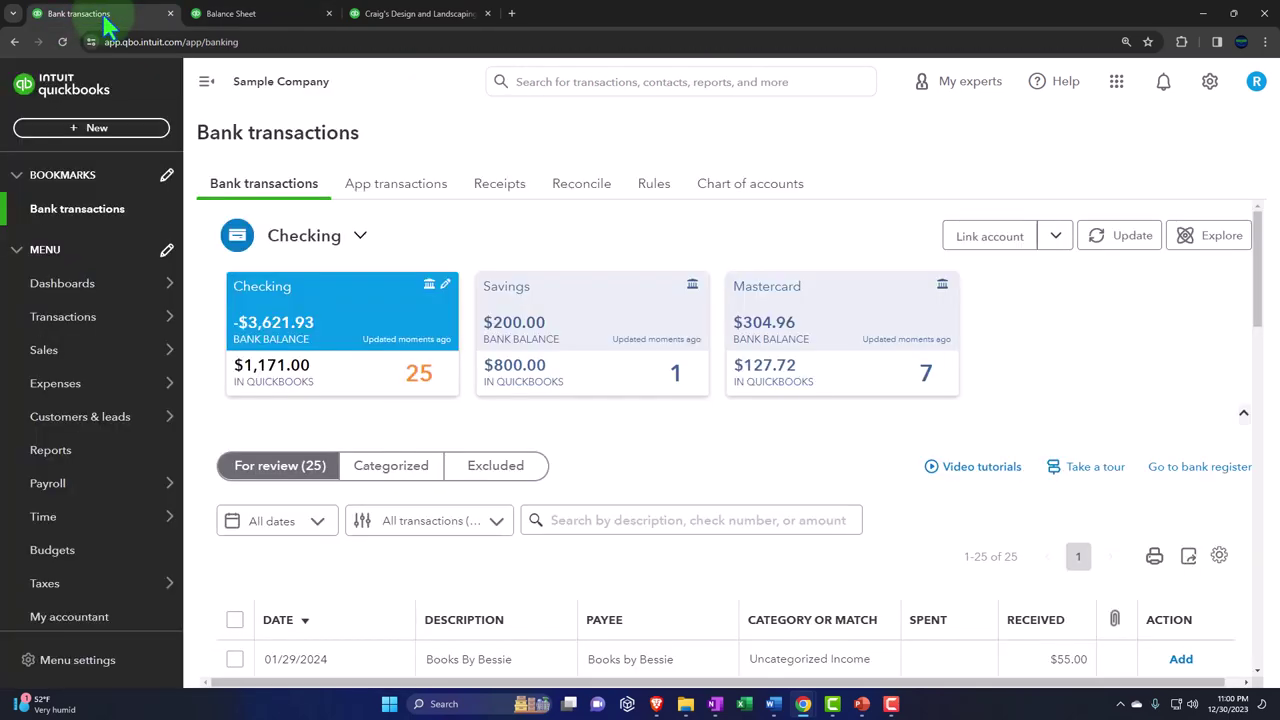
Step: Open Bank transactions and collapse the navigation sidebar to widen the Checking review list
left_click(80, 322)
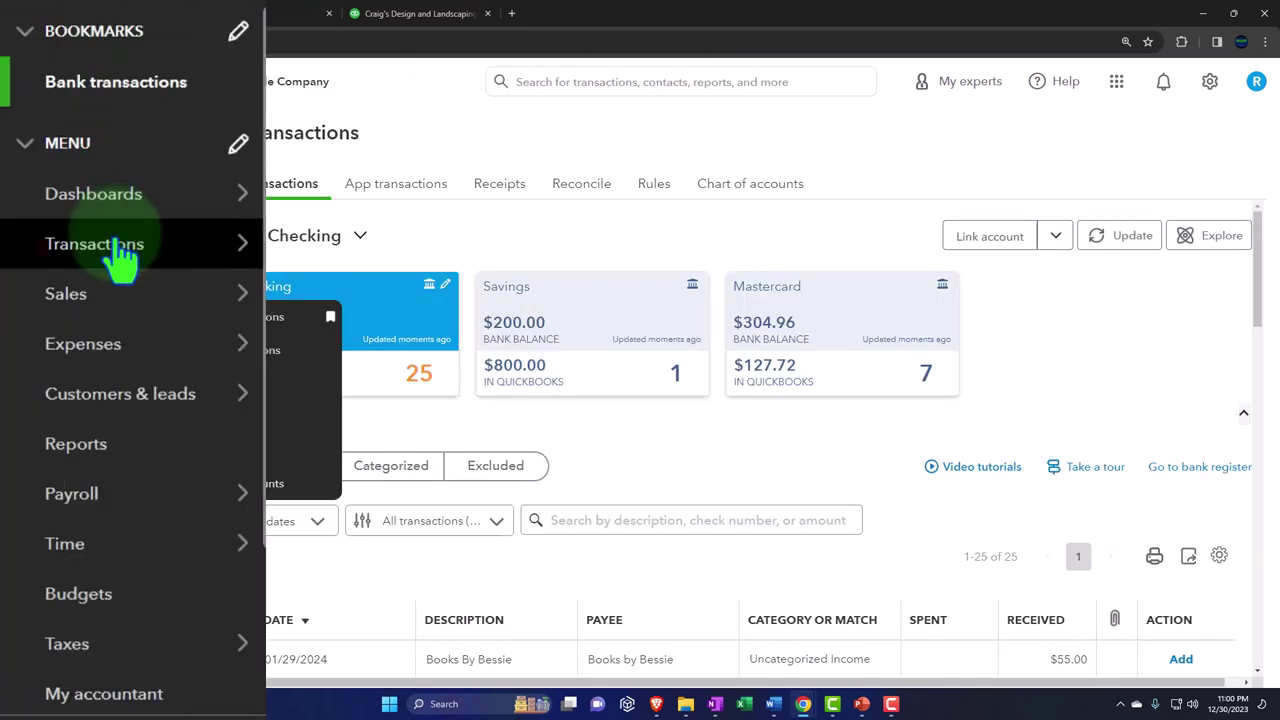
left_click(160, 318)
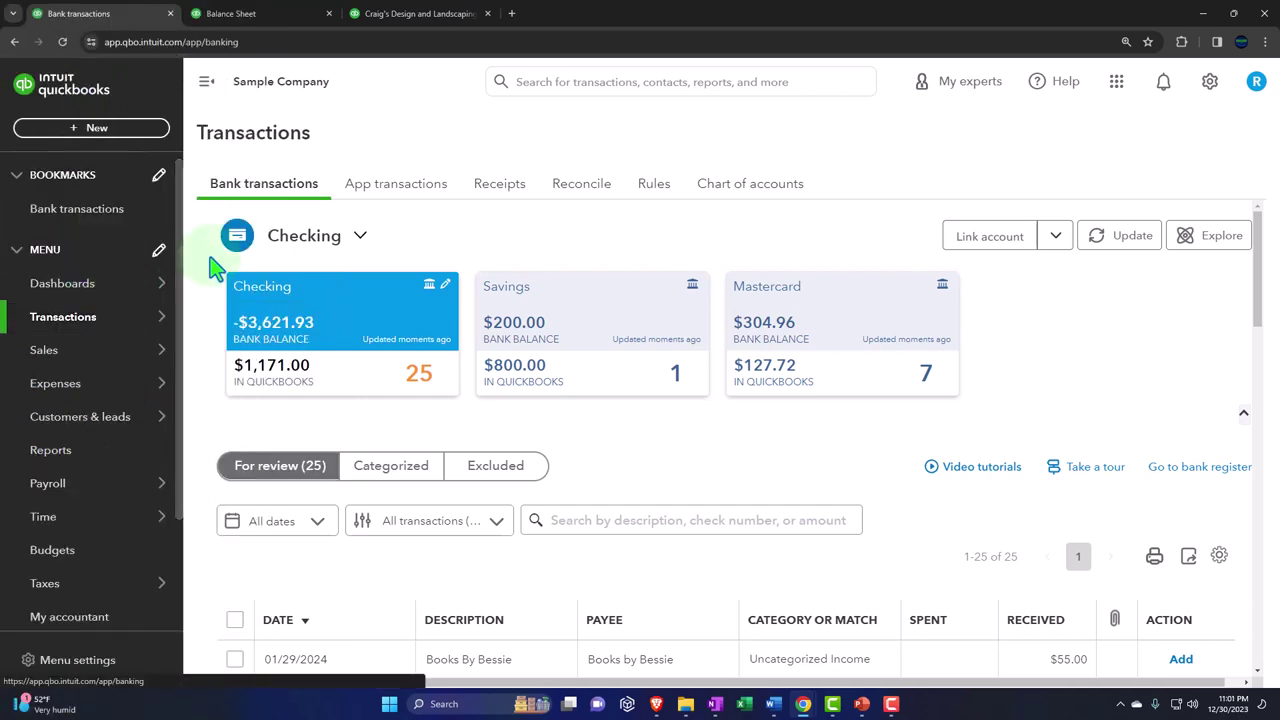
left_click(206, 81)
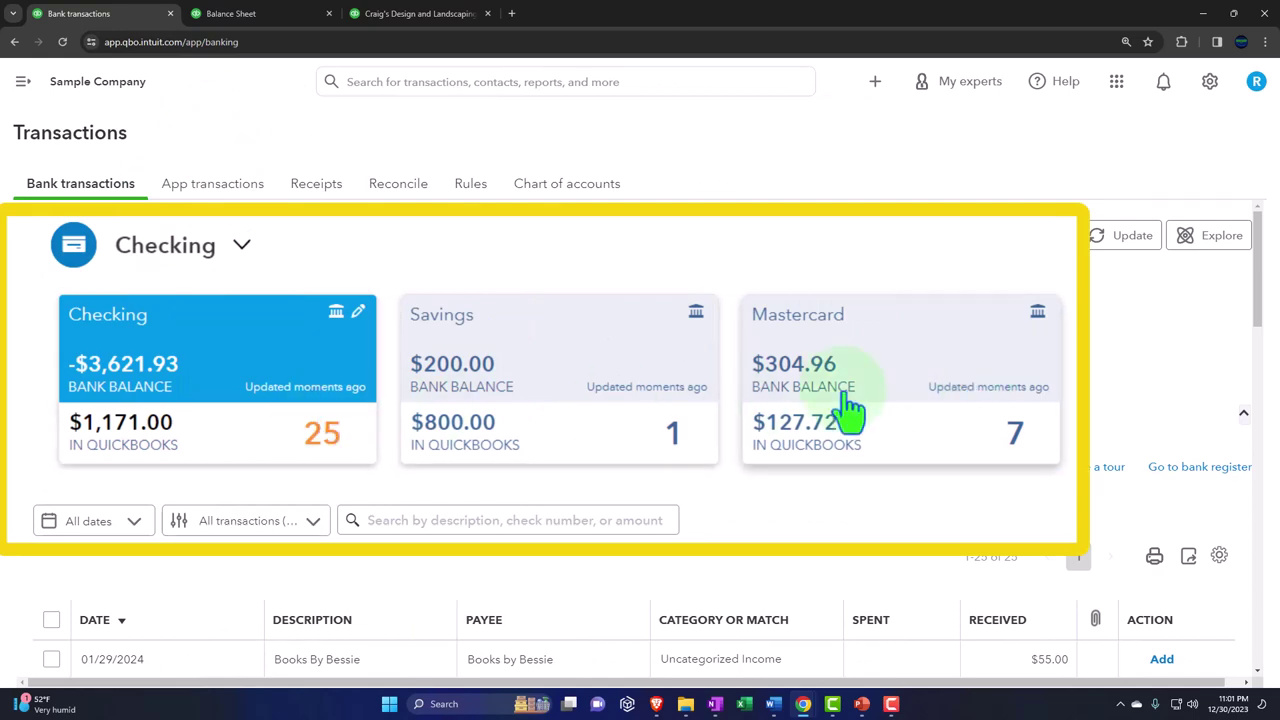
scroll(617, 357, "down", 3)
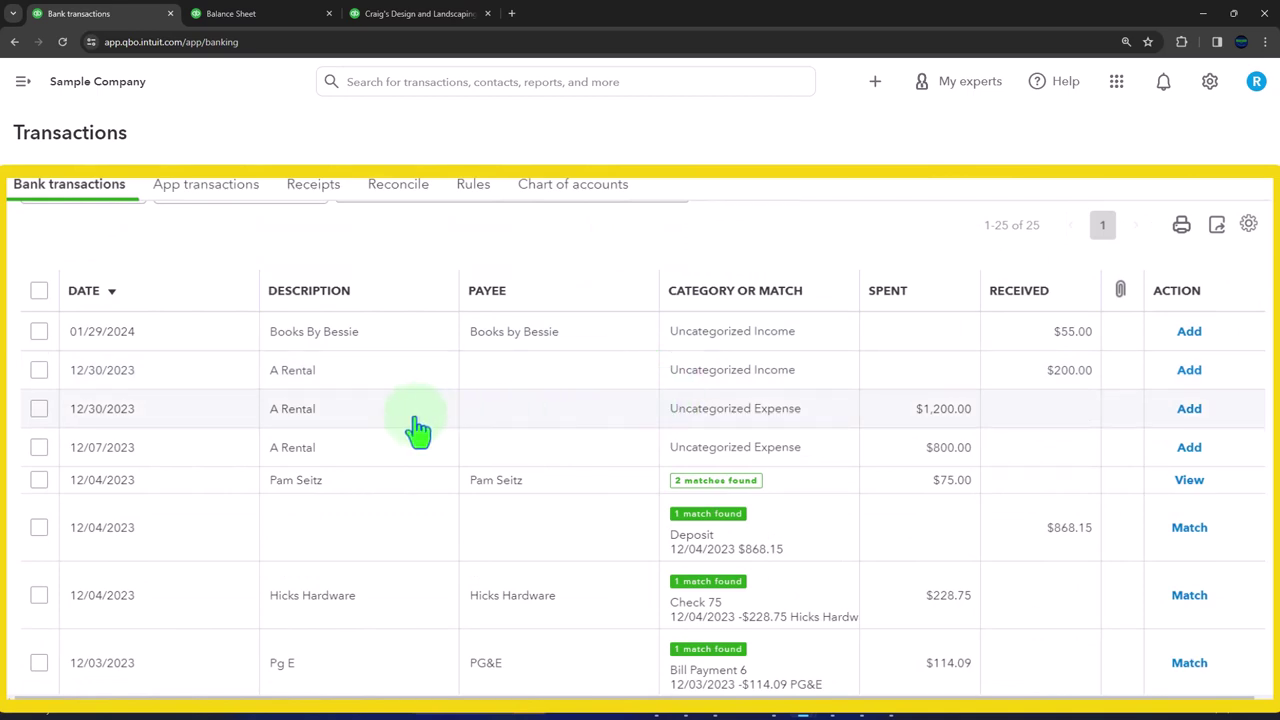
Step: Set the 12/30/2023 A Rental $1,200.00 expense to be recorded as a credit card payment
left_click(380, 428)
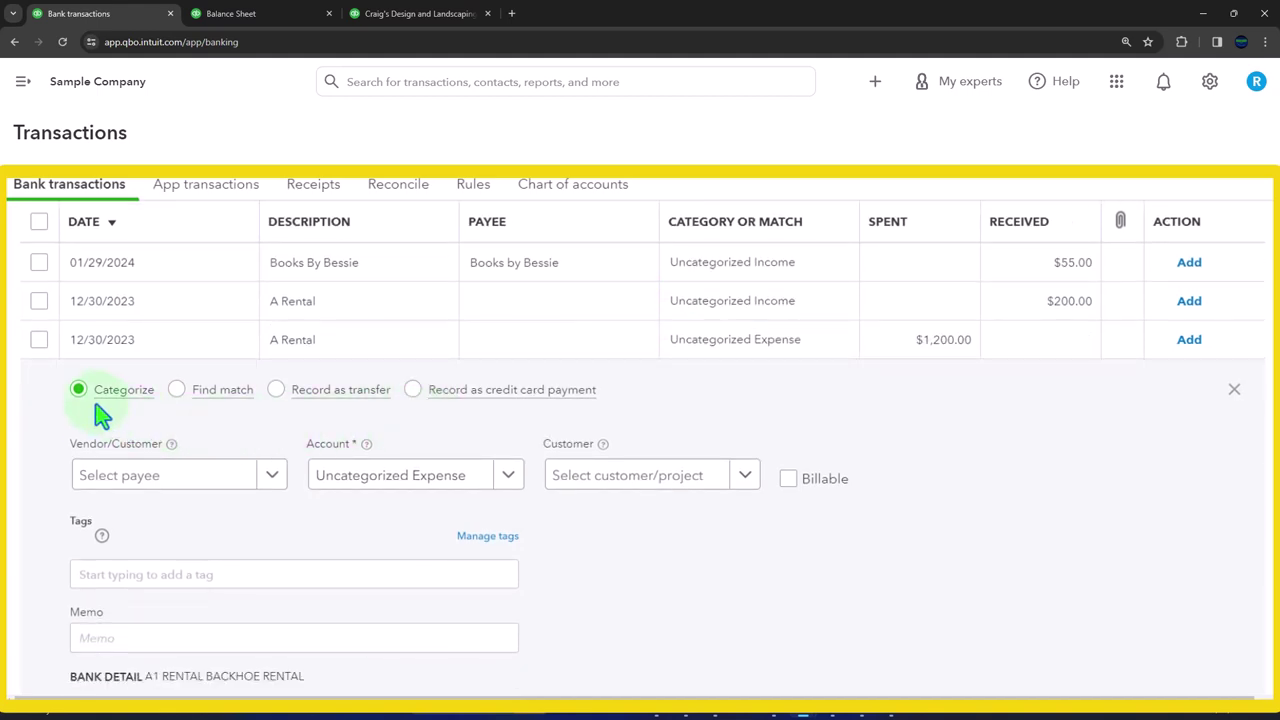
scroll(100, 412, "down", 1)
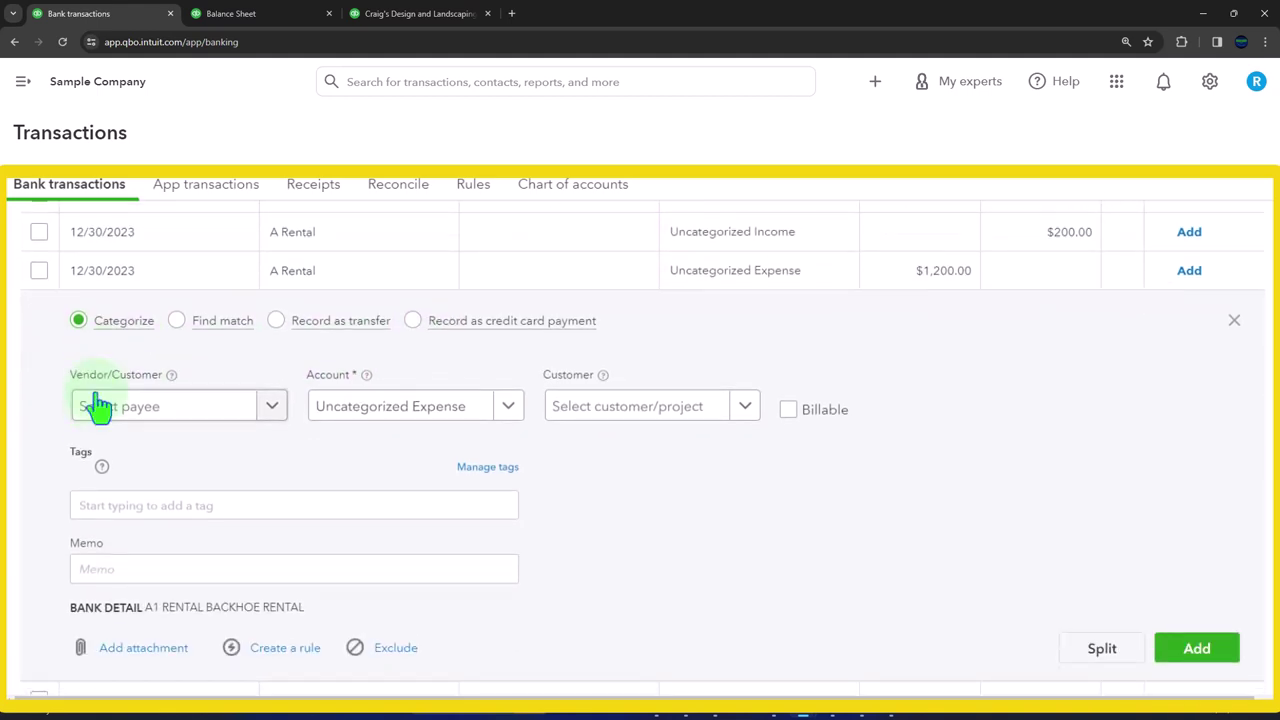
left_click(412, 321)
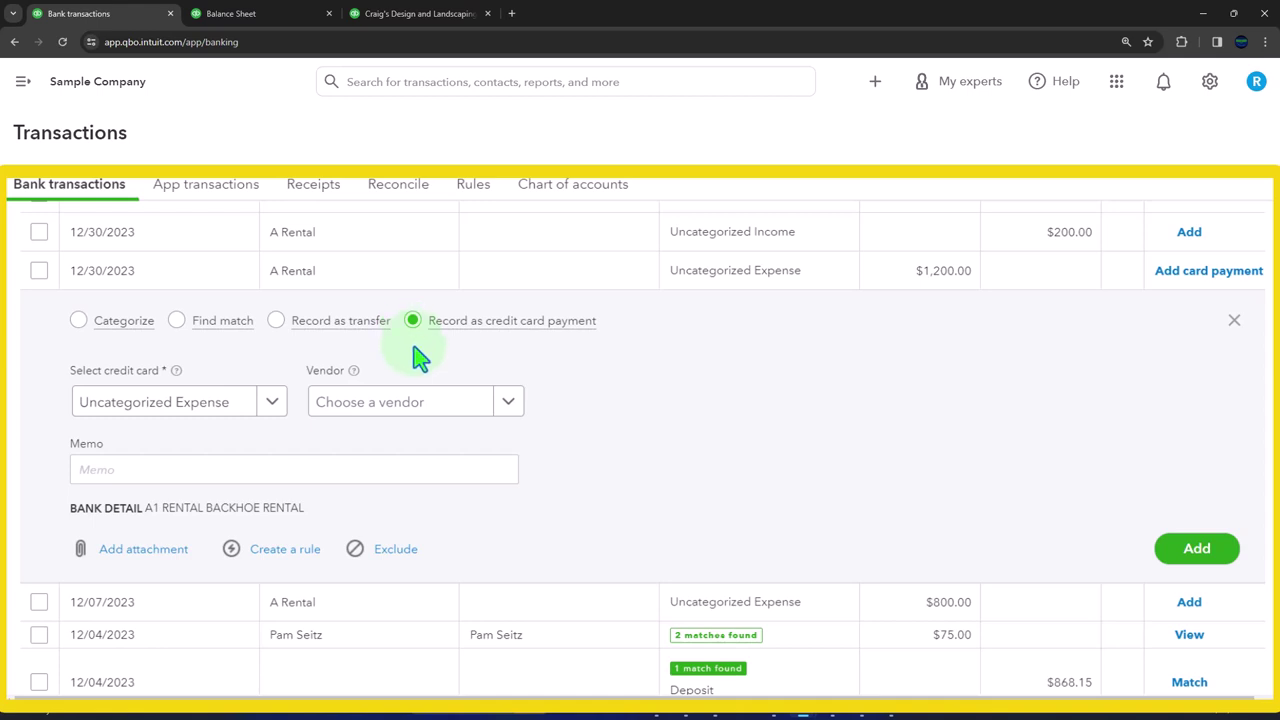
scroll(417, 350, "up", 3)
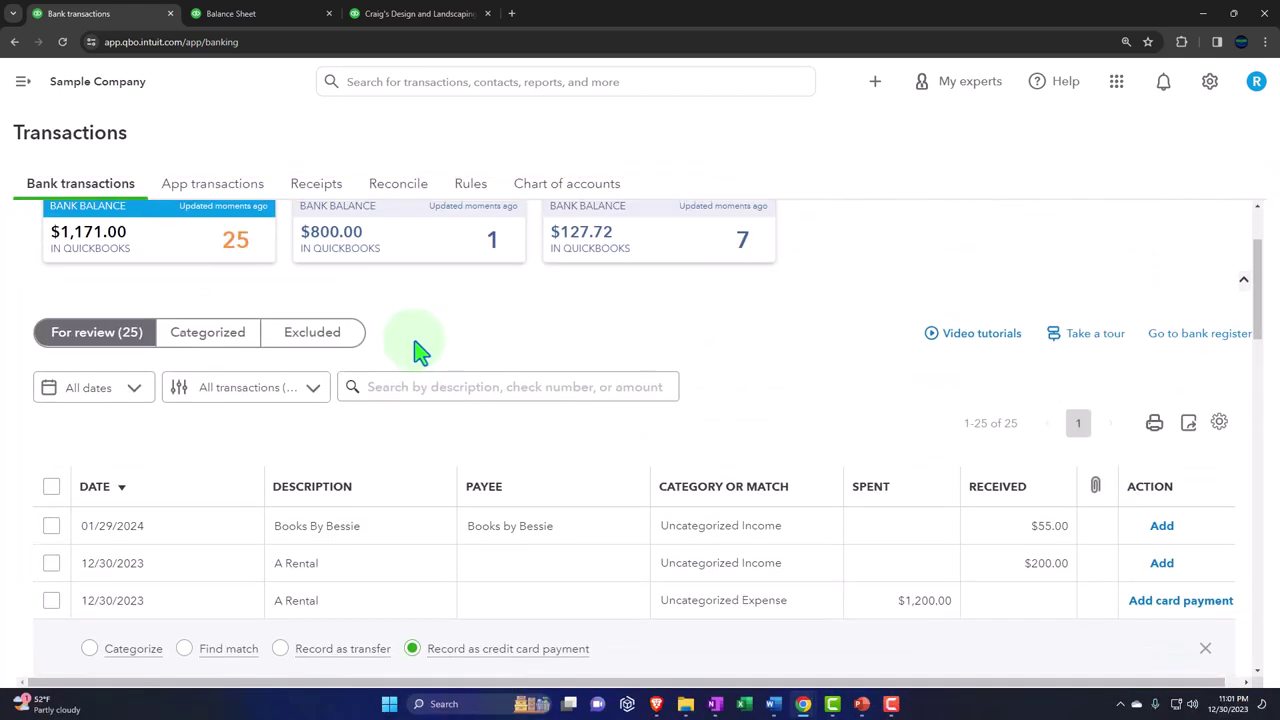
scroll(417, 350, "up", 2)
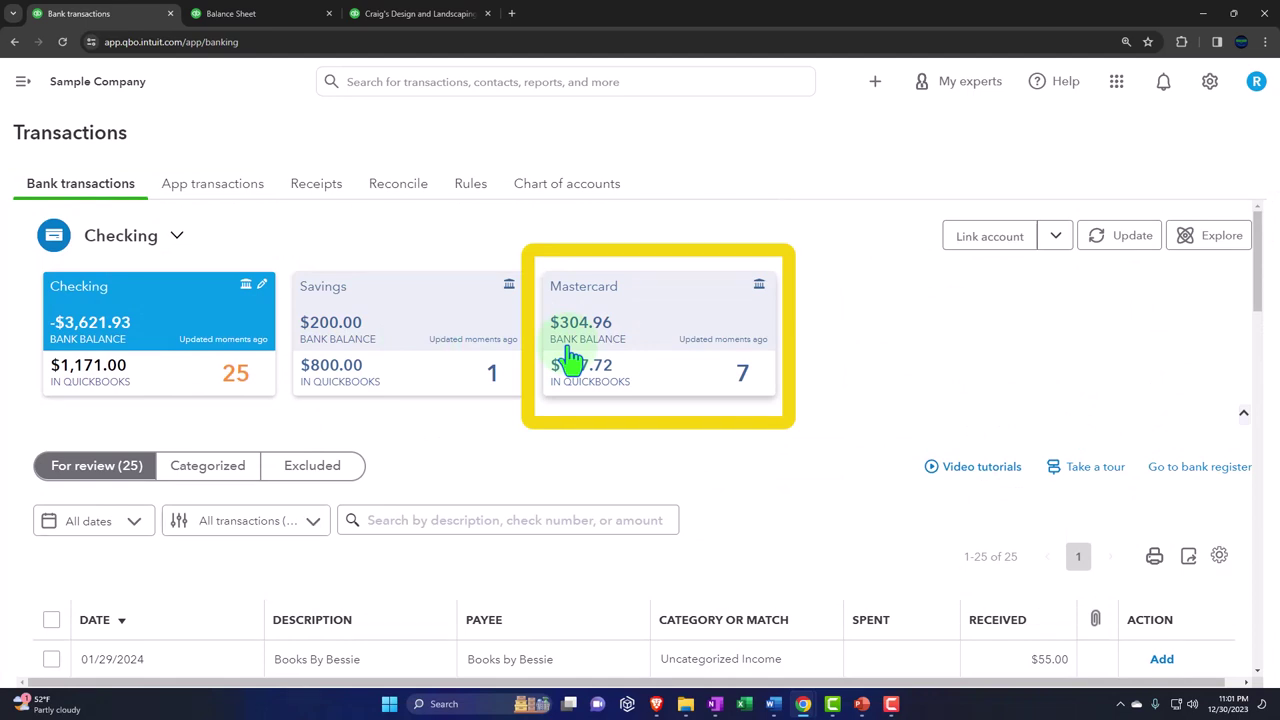
Step: Expand the sidebar and start a new Transfer from the + New menu
left_click(26, 86)
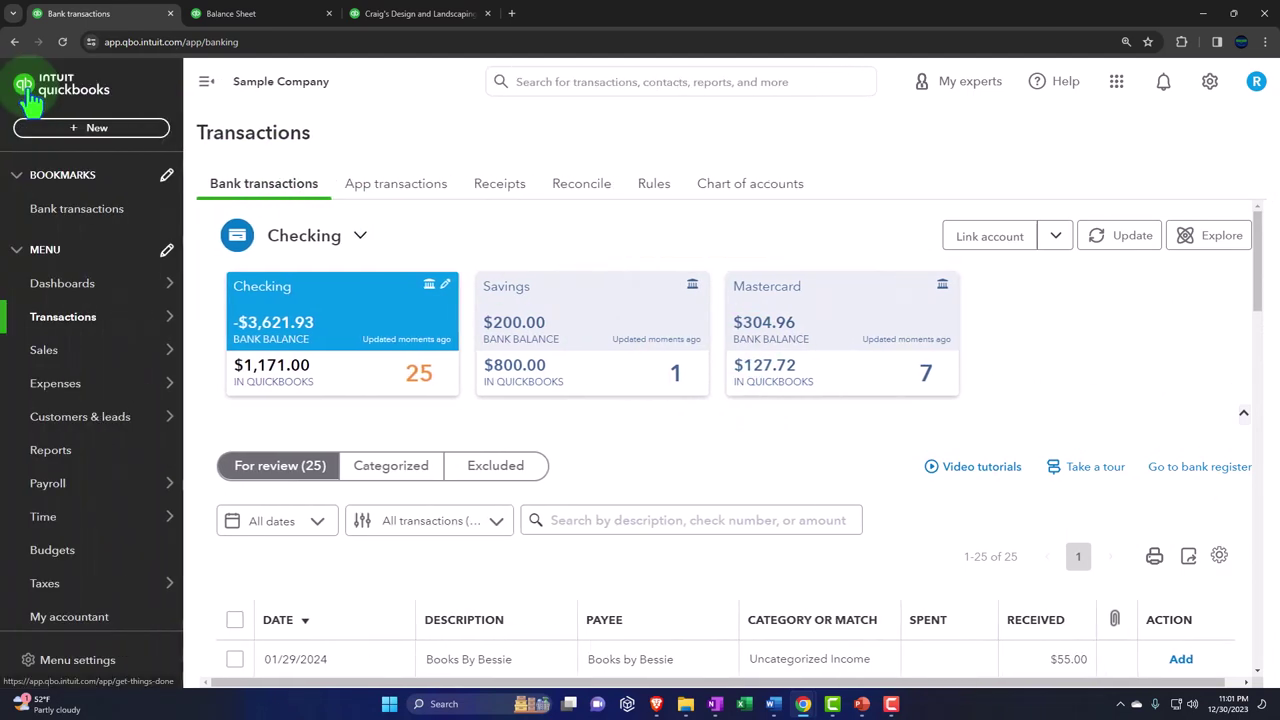
left_click(100, 130)
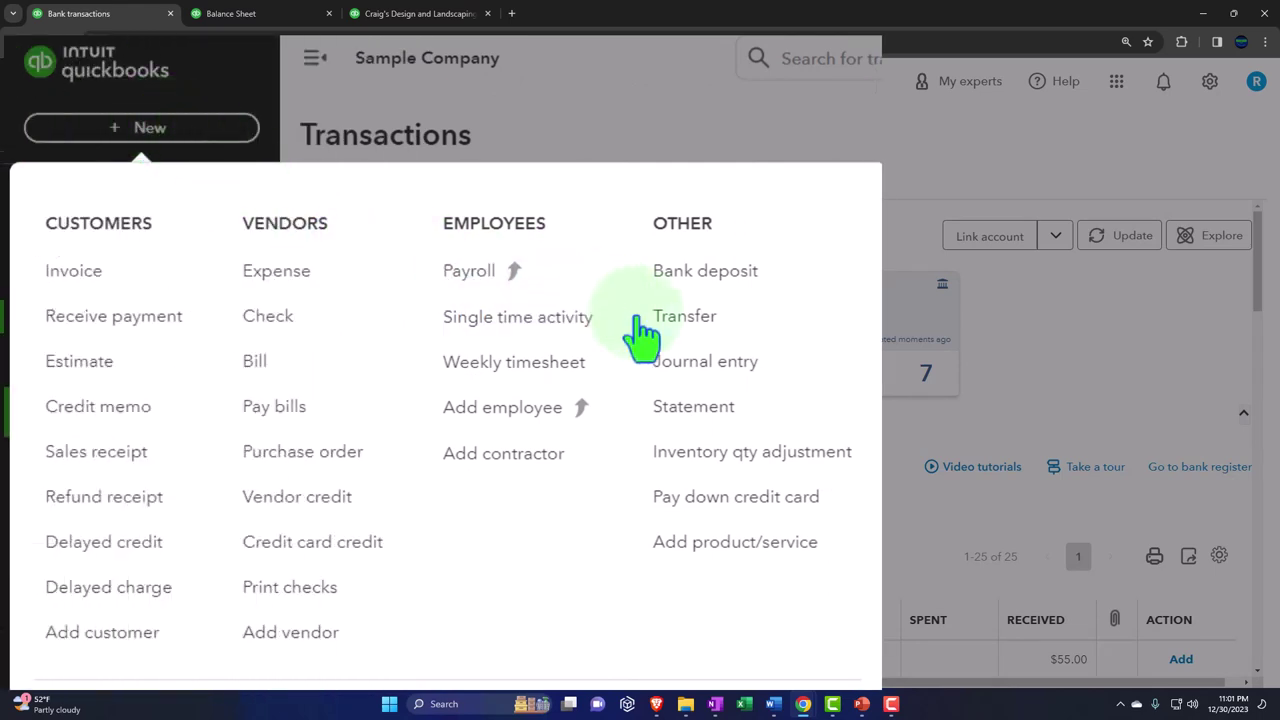
left_click(678, 318)
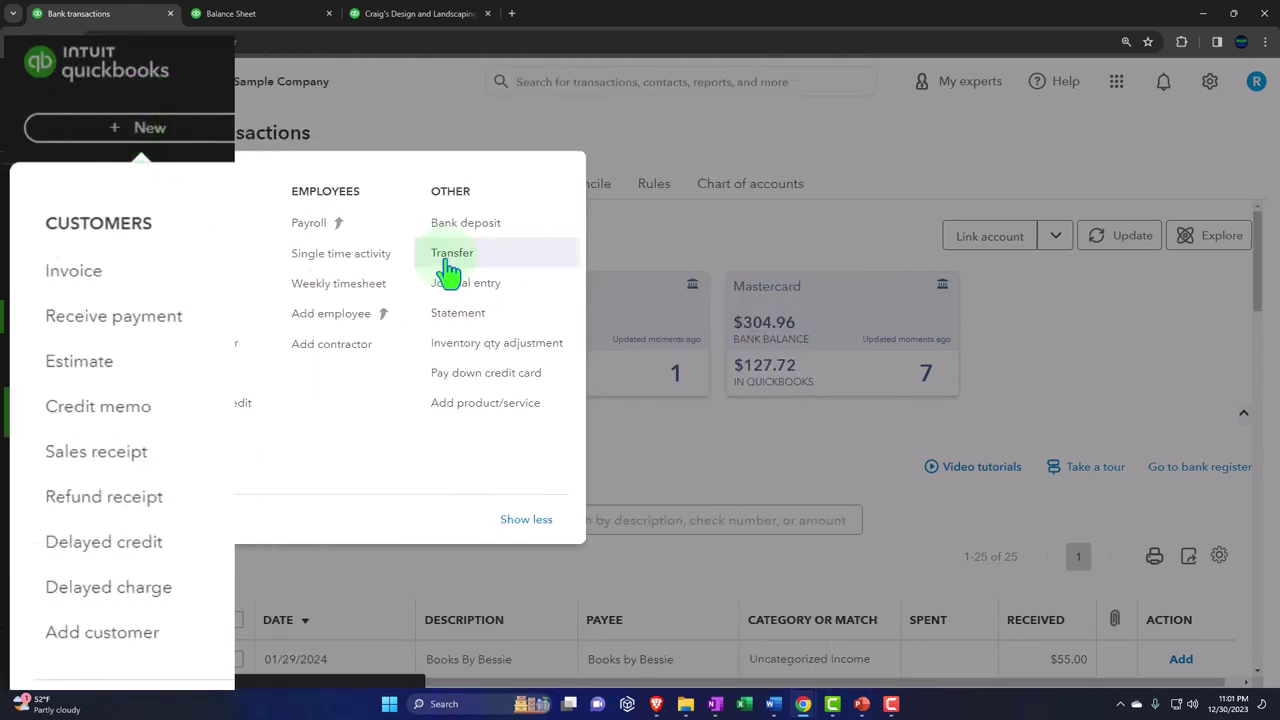
left_click(664, 320)
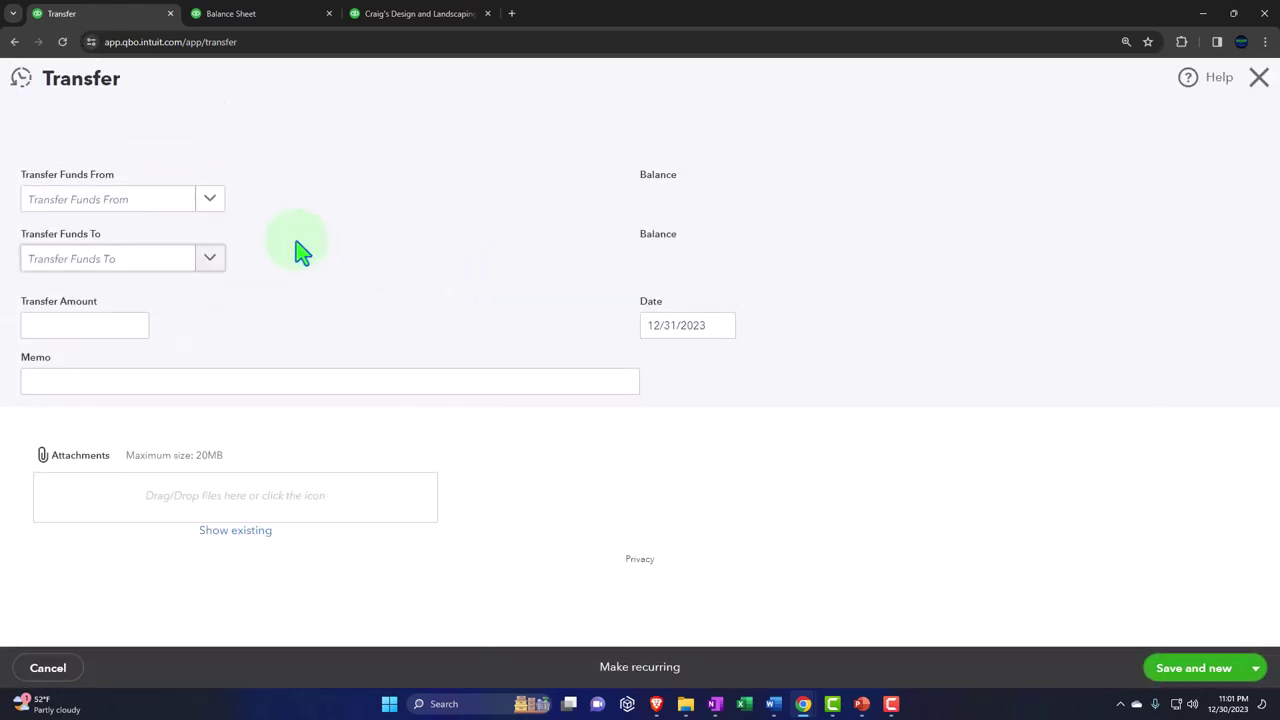
Step: Save a $5.00 transfer from Checking to Mastercard dated 12/31/2023, then return to the Balance Sheet
left_click(212, 200)
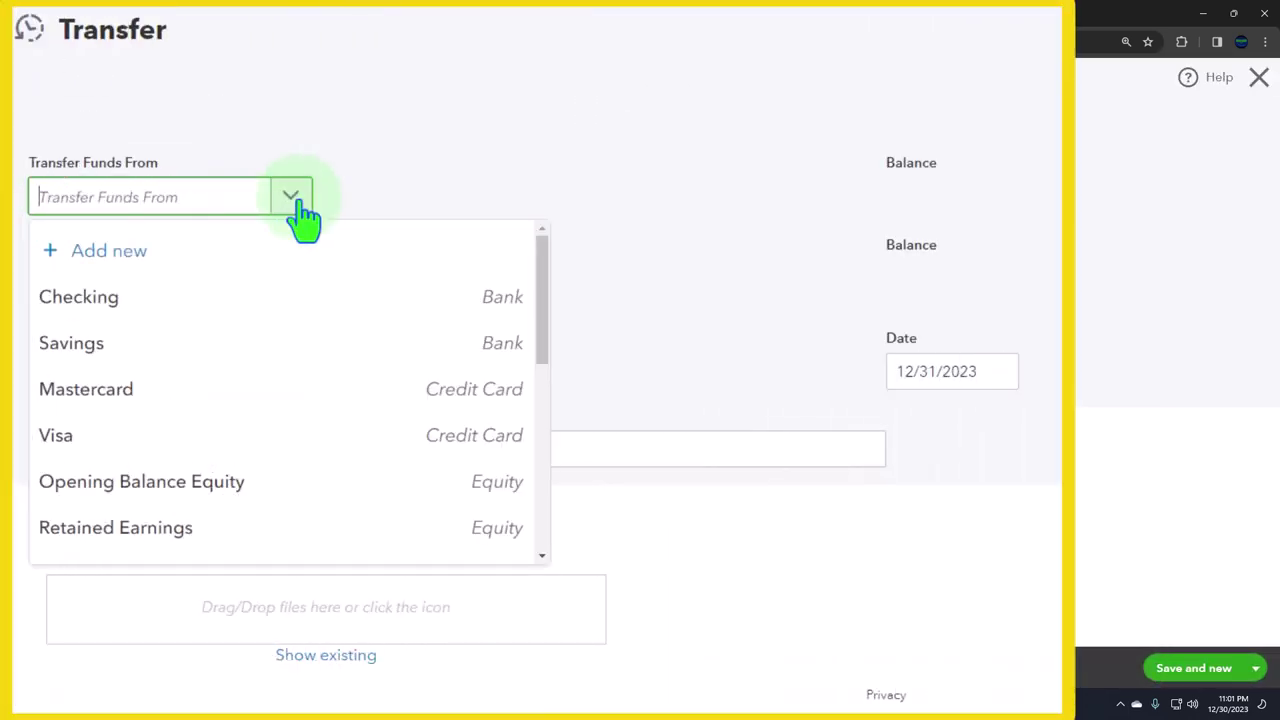
left_click(203, 296)
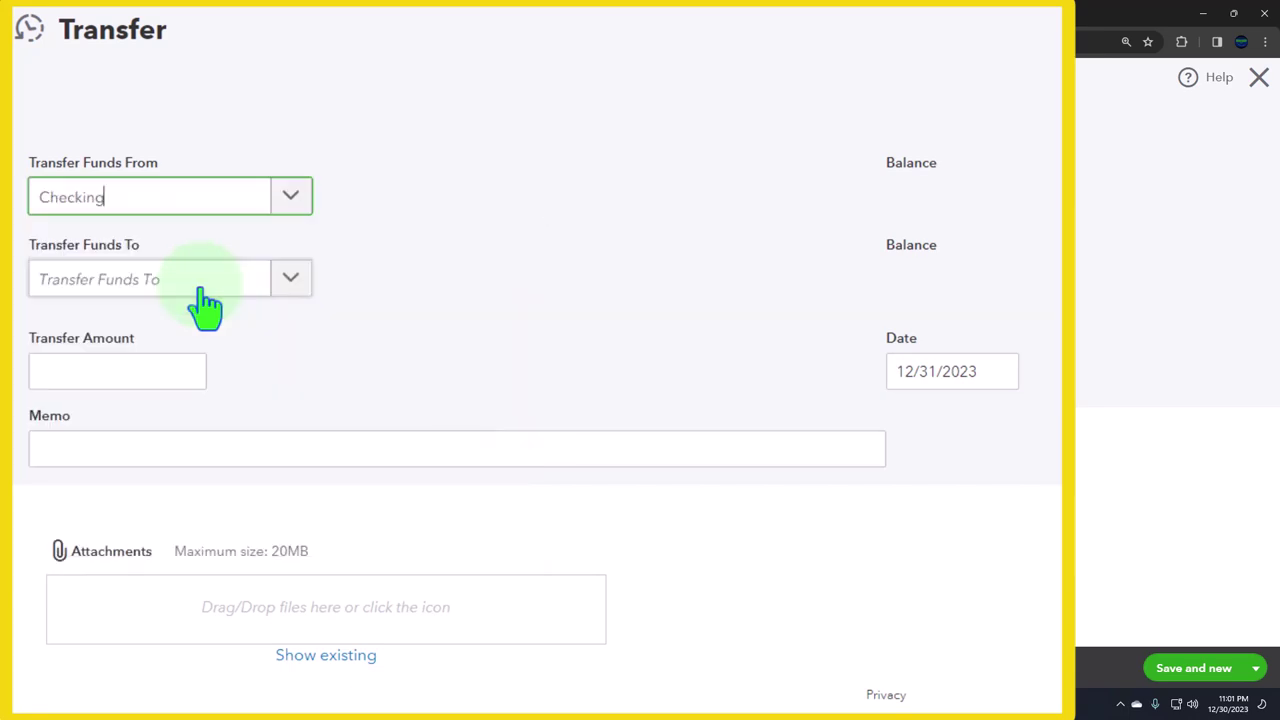
left_click(288, 280)
left_click(228, 474)
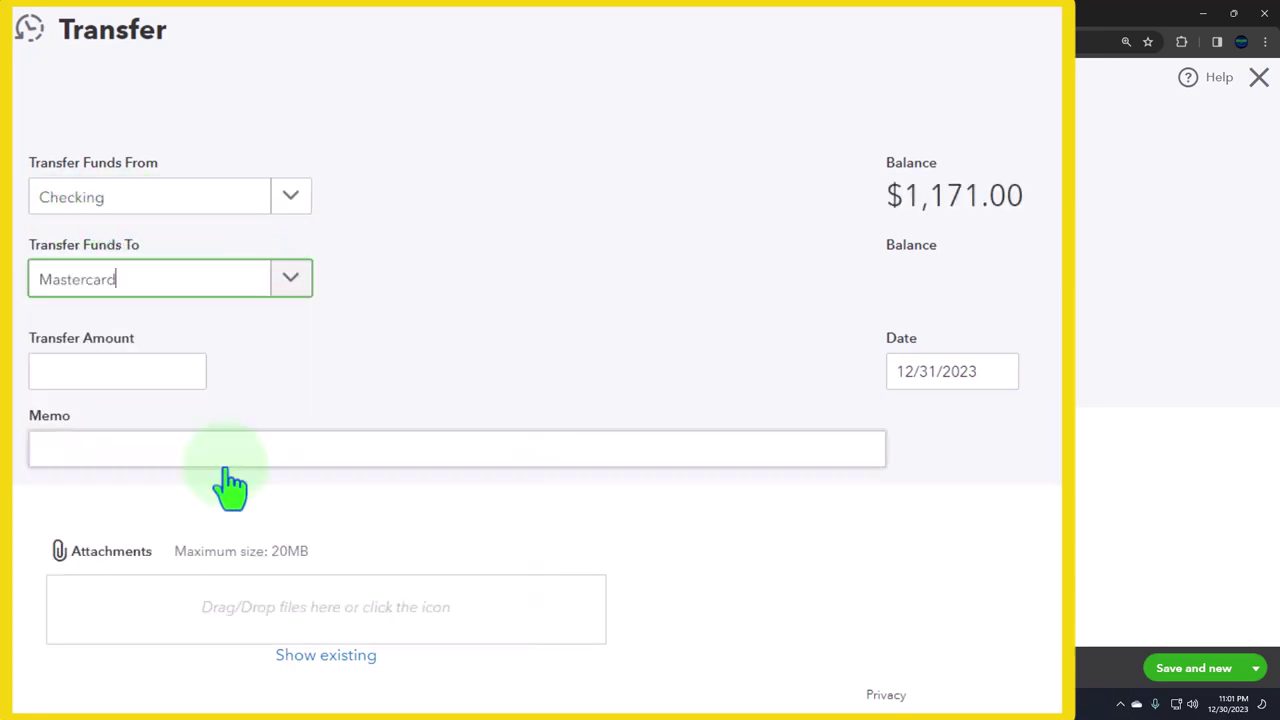
left_click(119, 376)
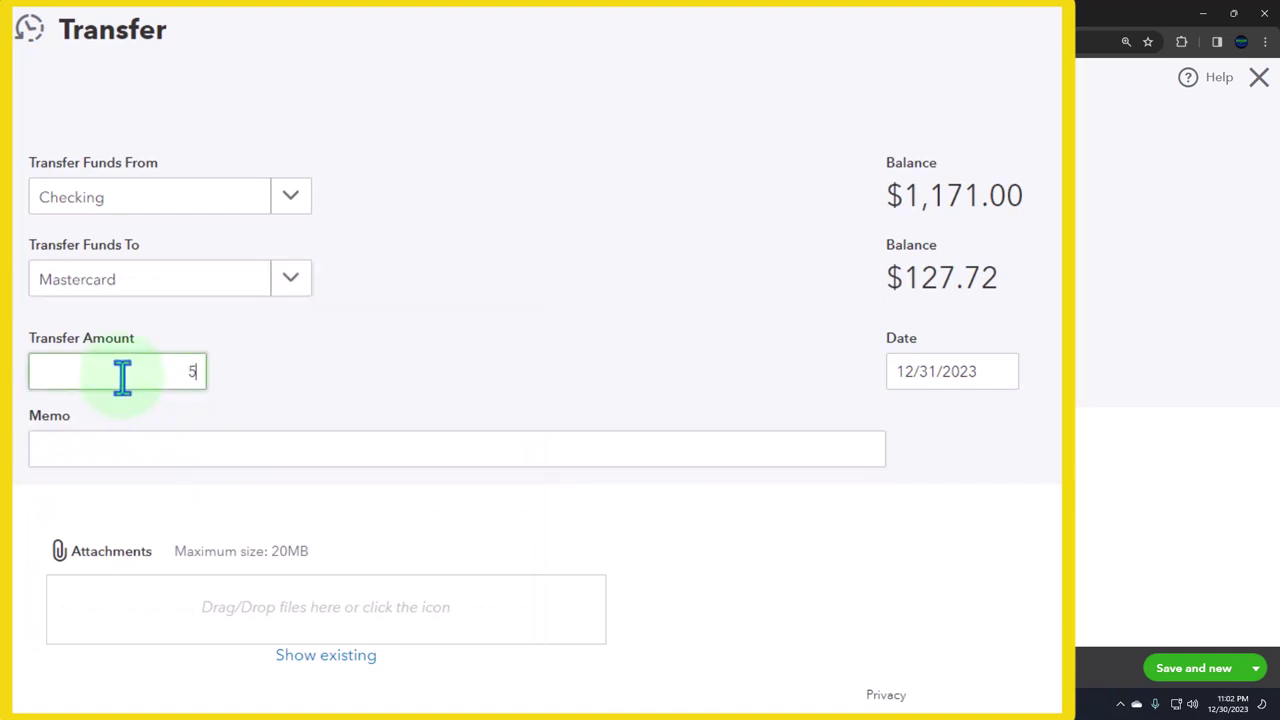
key("Tab")
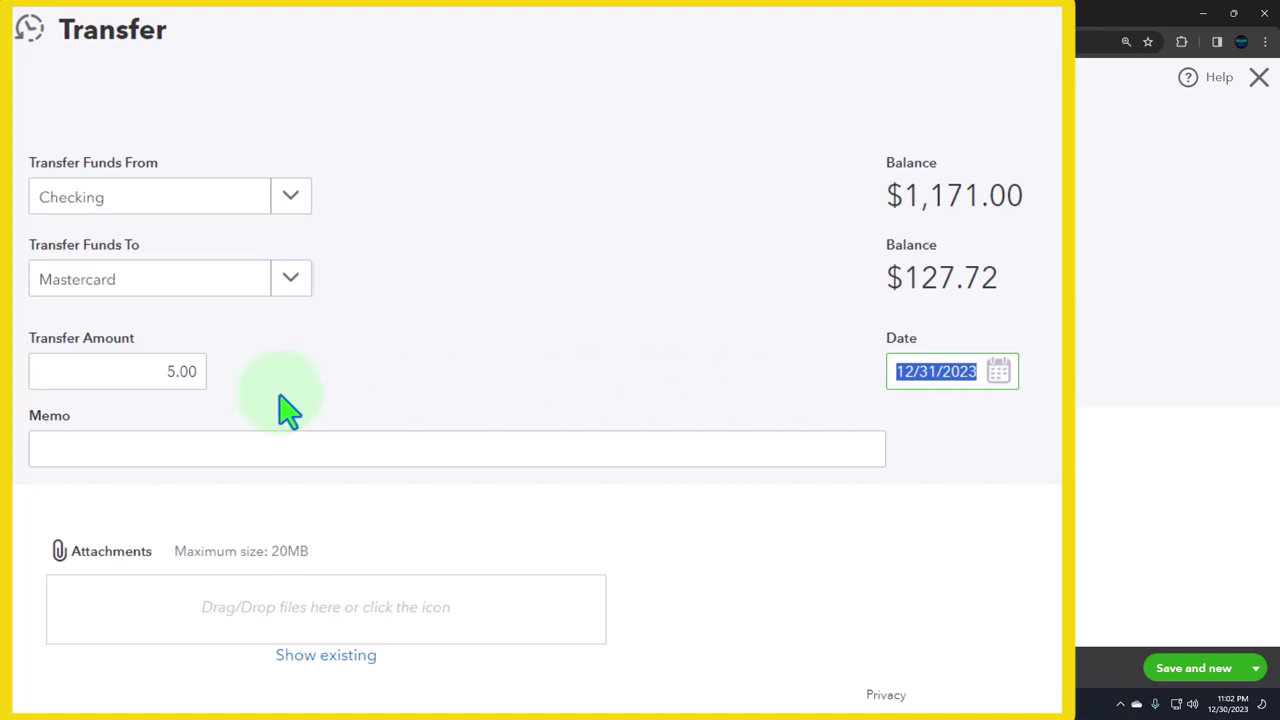
left_click(1193, 670)
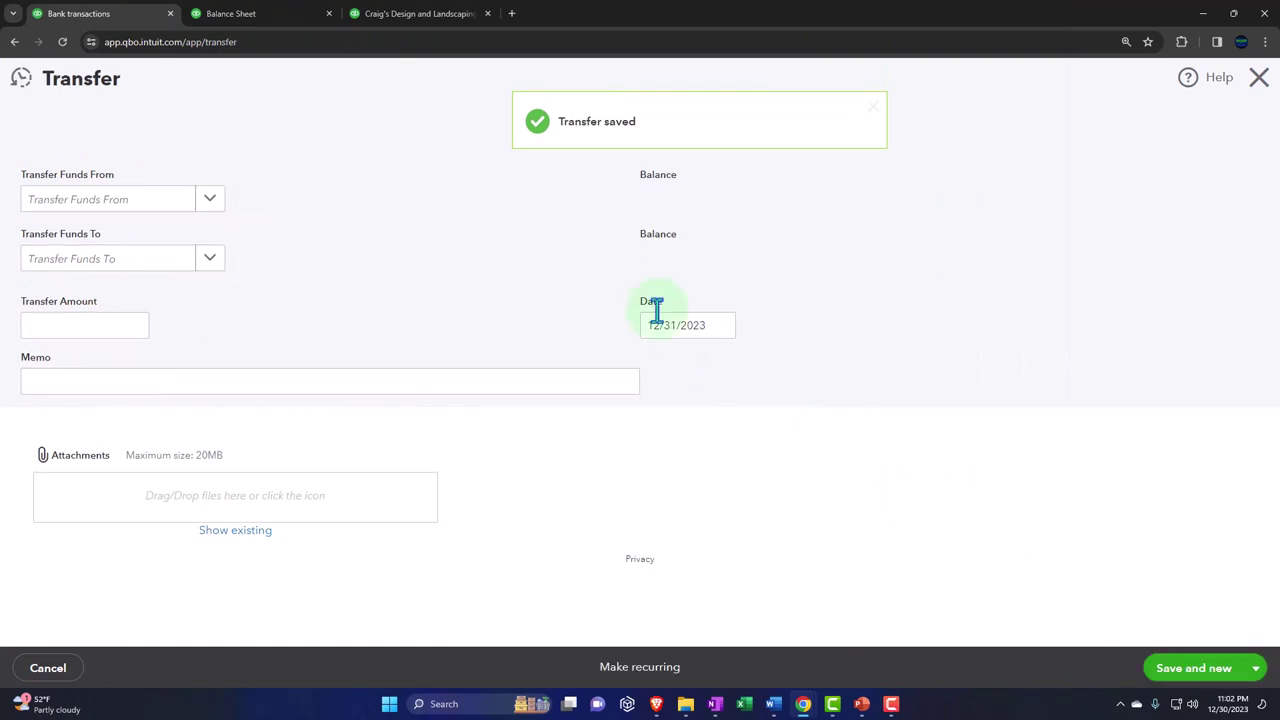
left_click(283, 22)
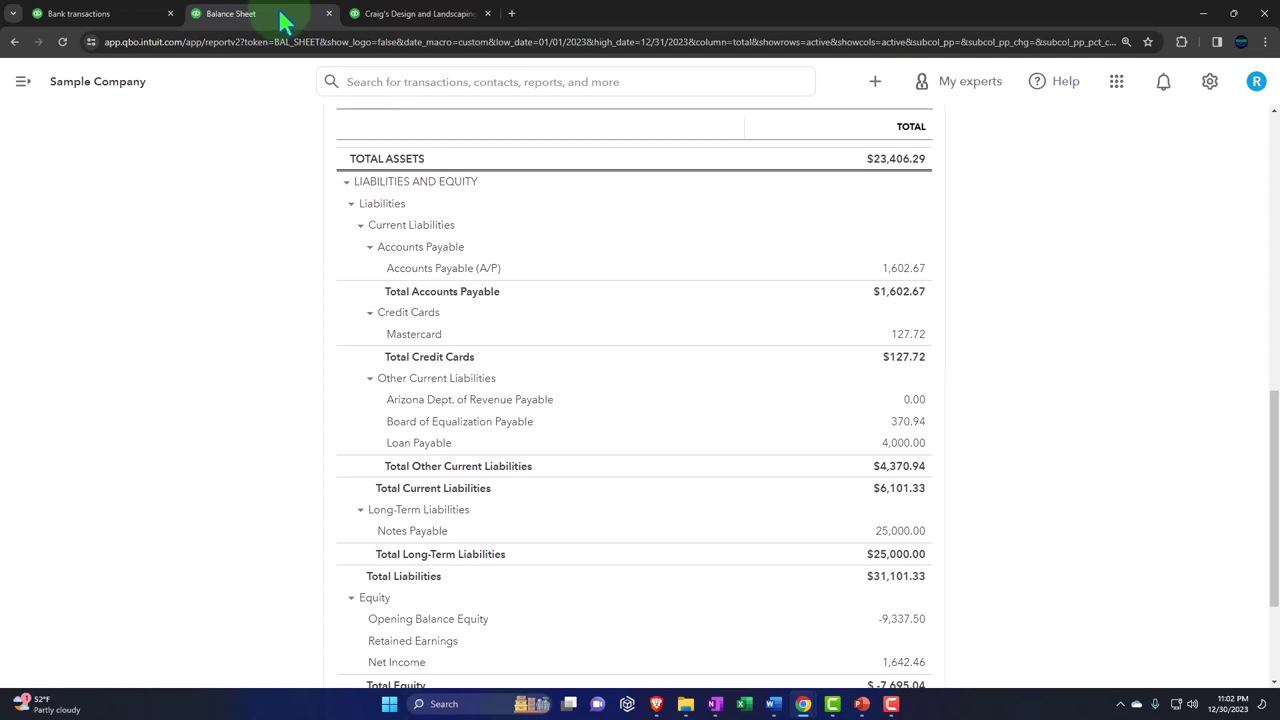
Step: Drill into the Balance Sheet's Checking amount to review its transactions
scroll(363, 400, "up", 4)
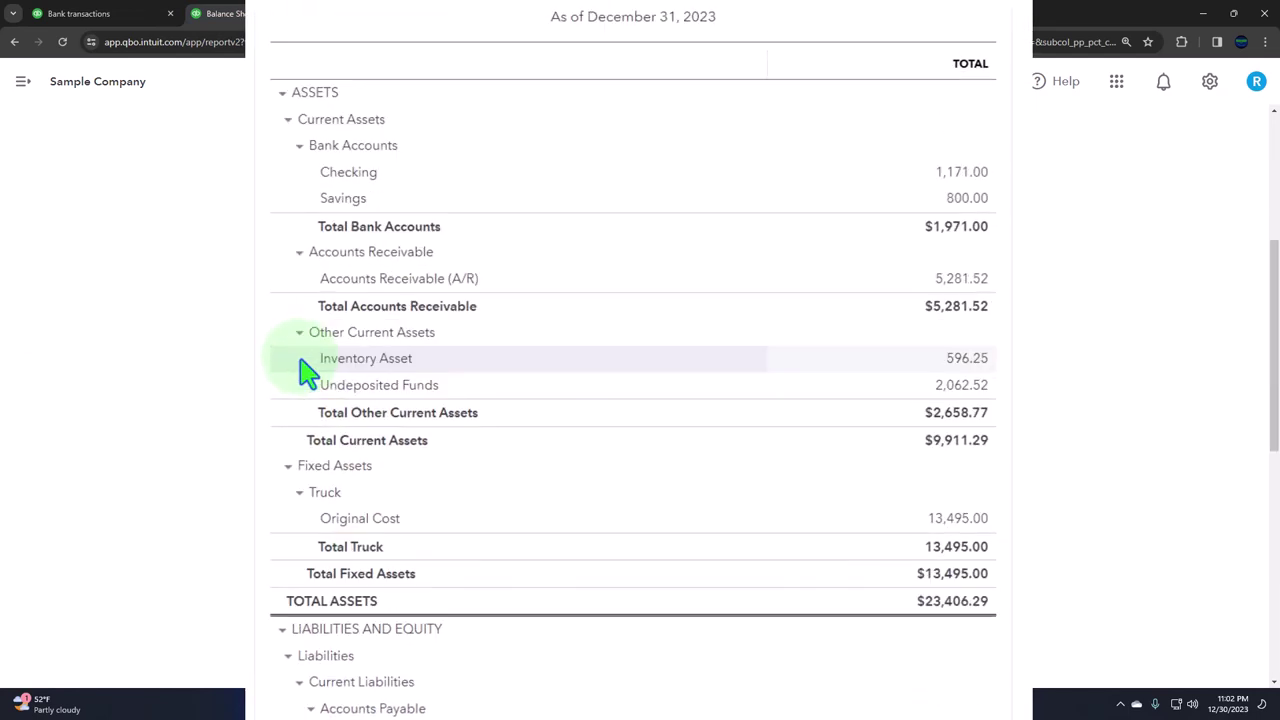
scroll(300, 371, "up", 2)
scroll(600, 376, "down", 1)
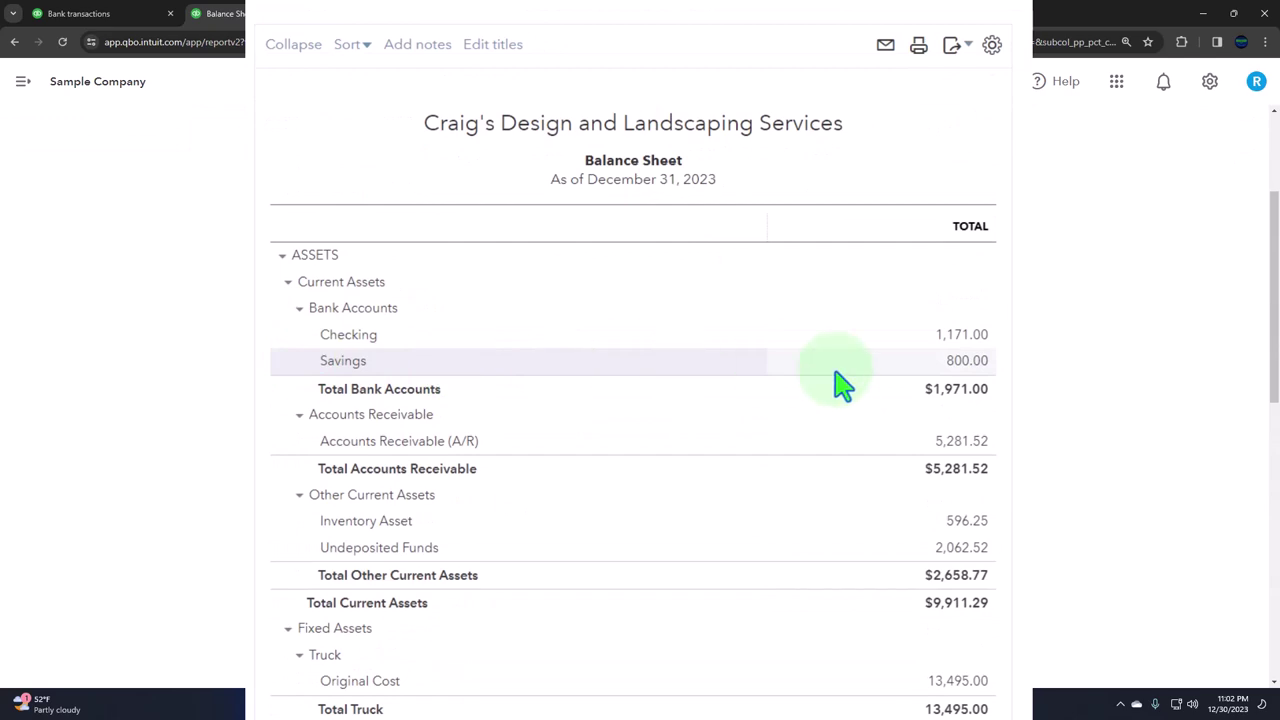
left_click(968, 336)
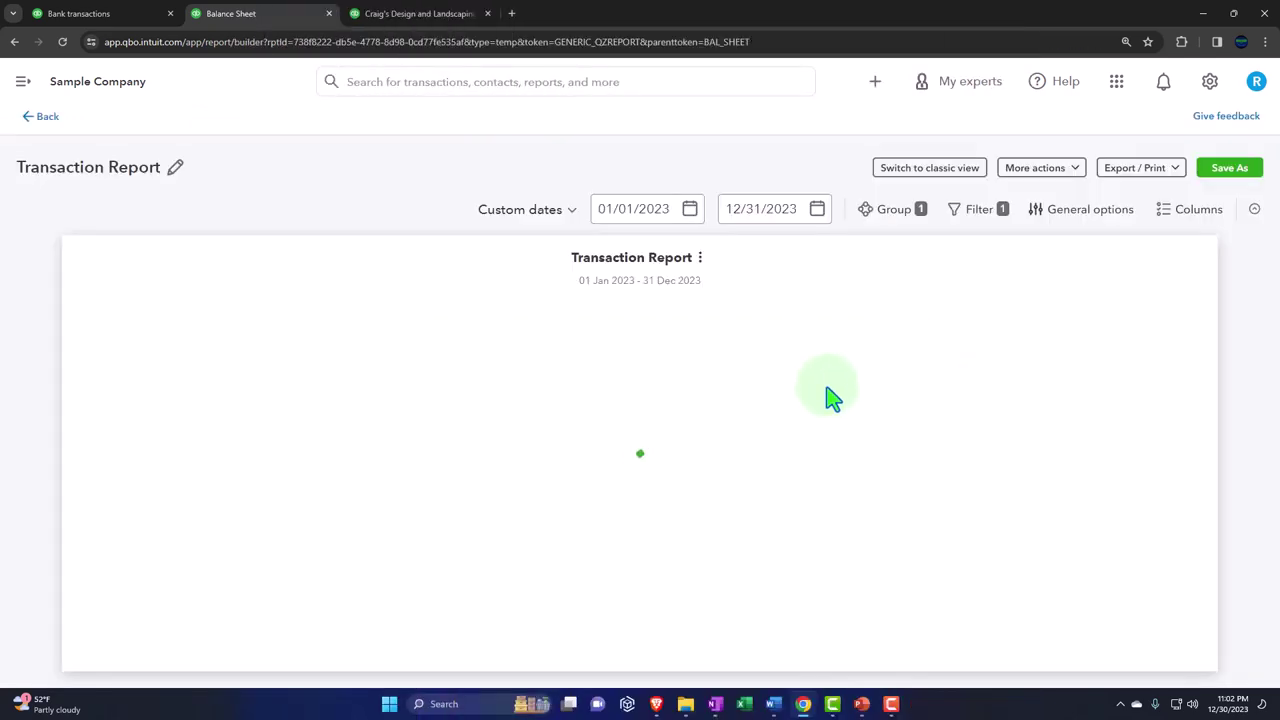
scroll(845, 400, "down", 10)
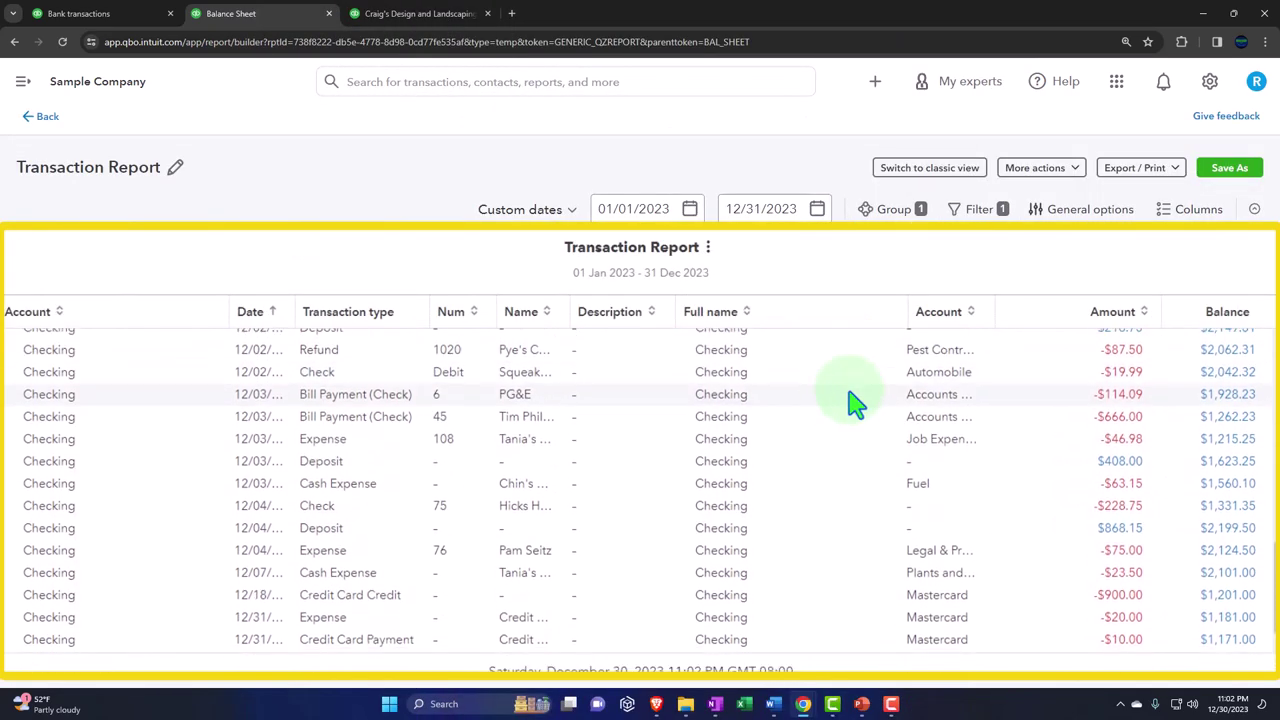
scroll(850, 400, "down", 2)
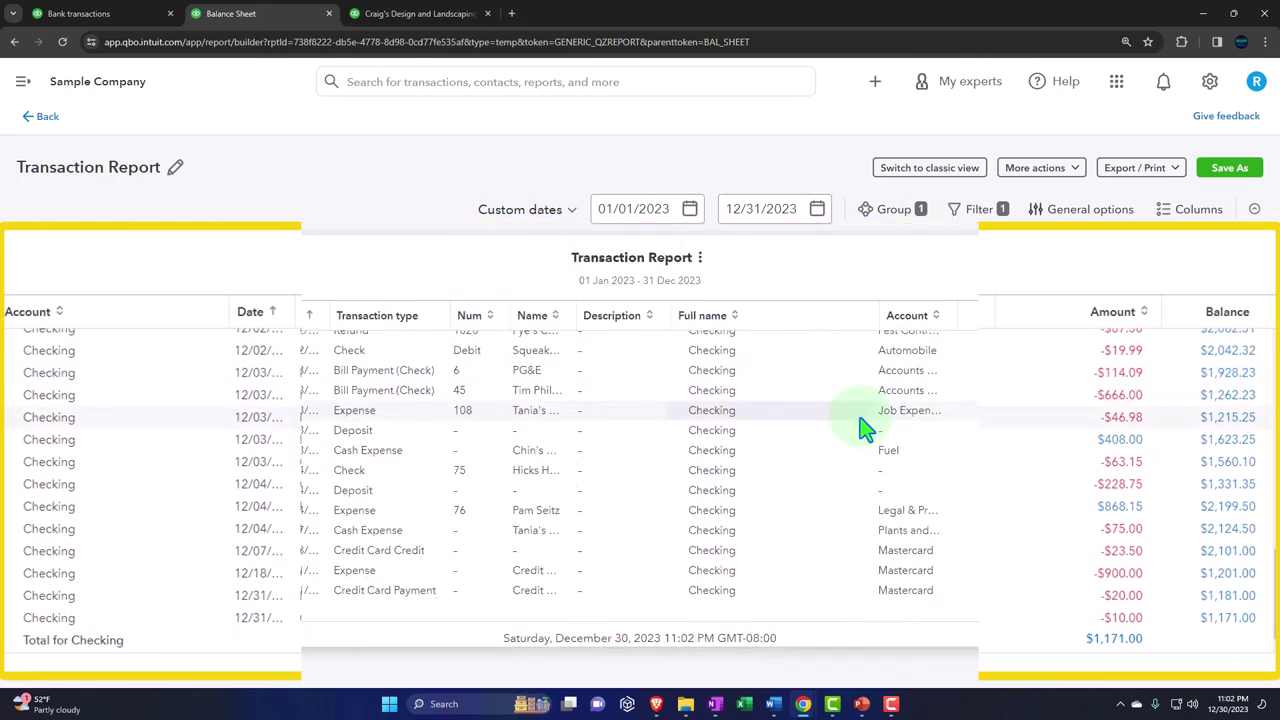
Step: Rerun the Balance Sheet so Checking shows 1,166.00 with the -$5.00 transfer
left_click(40, 118)
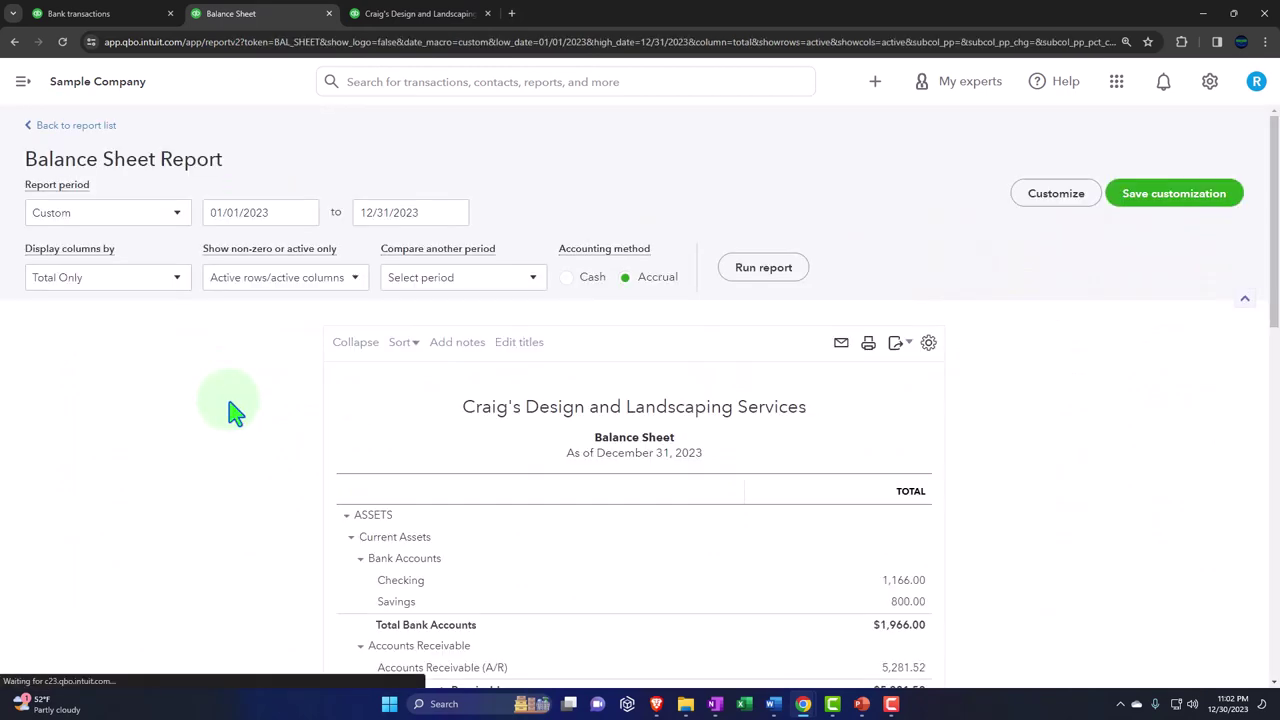
left_click(763, 268)
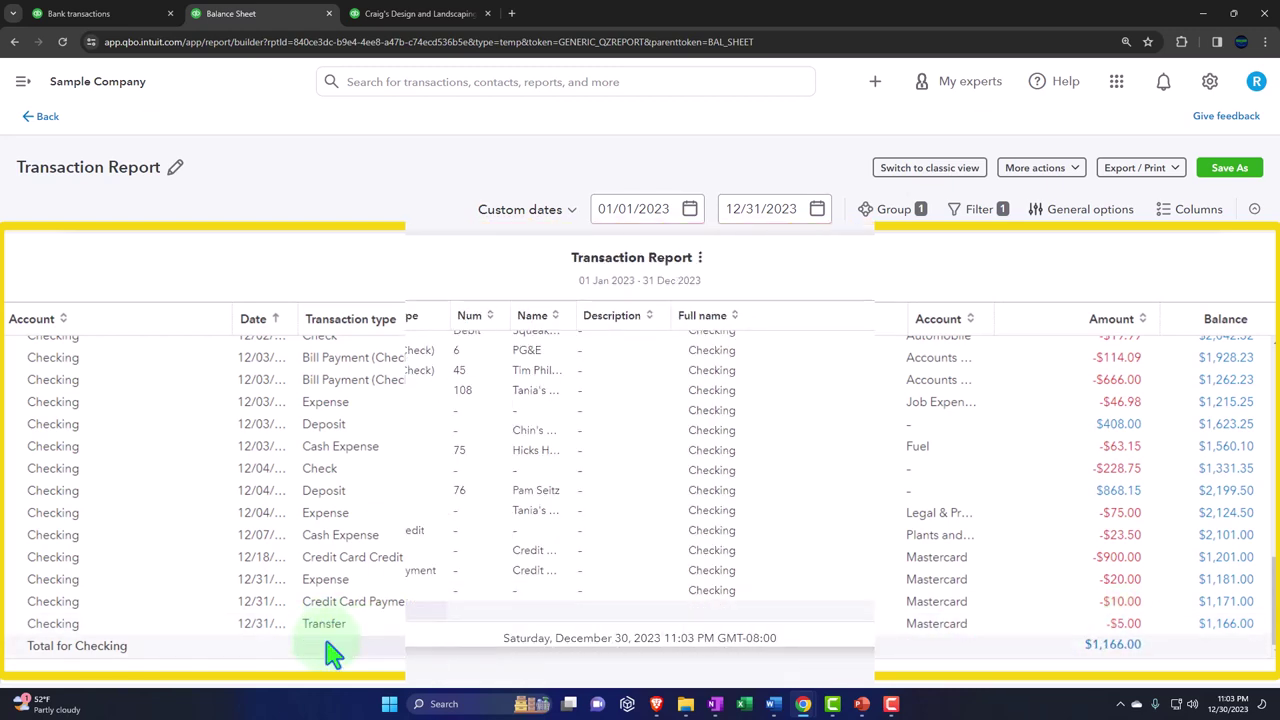
left_click(48, 120)
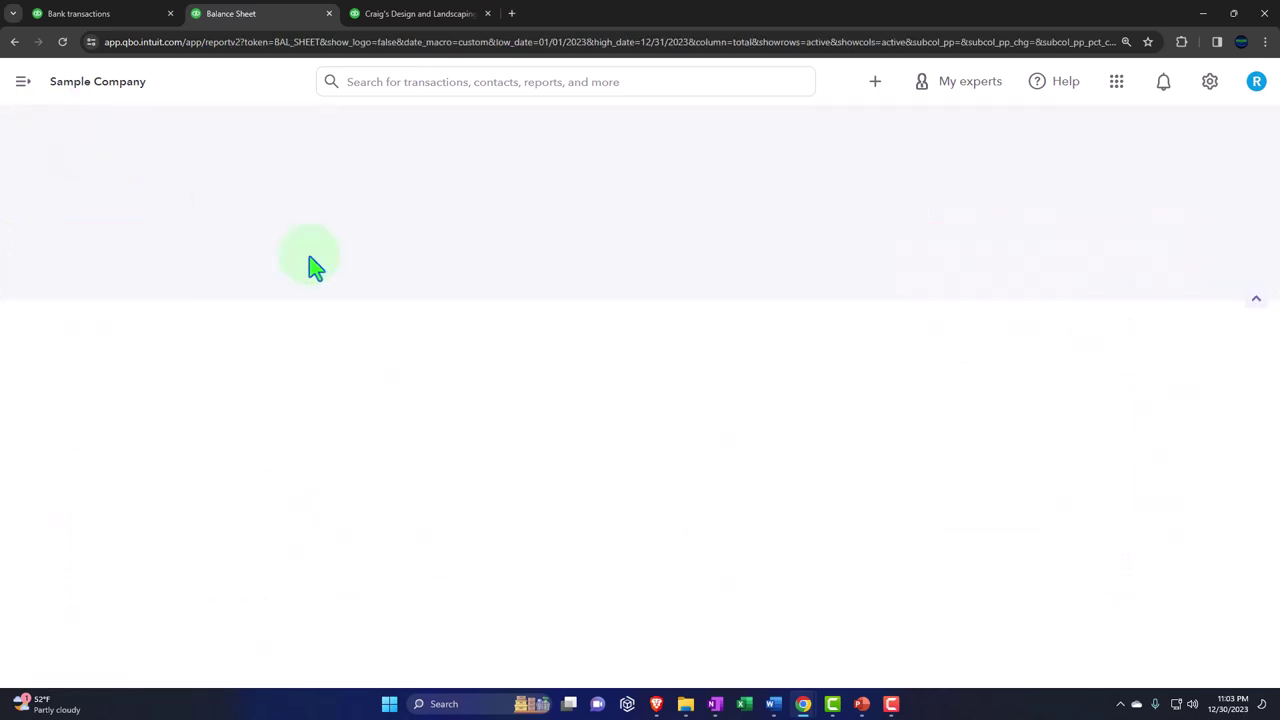
Step: Review the Mastercard liability detail, confirming 122.72 after the $5.00 transfer
scroll(430, 315, "down", 5)
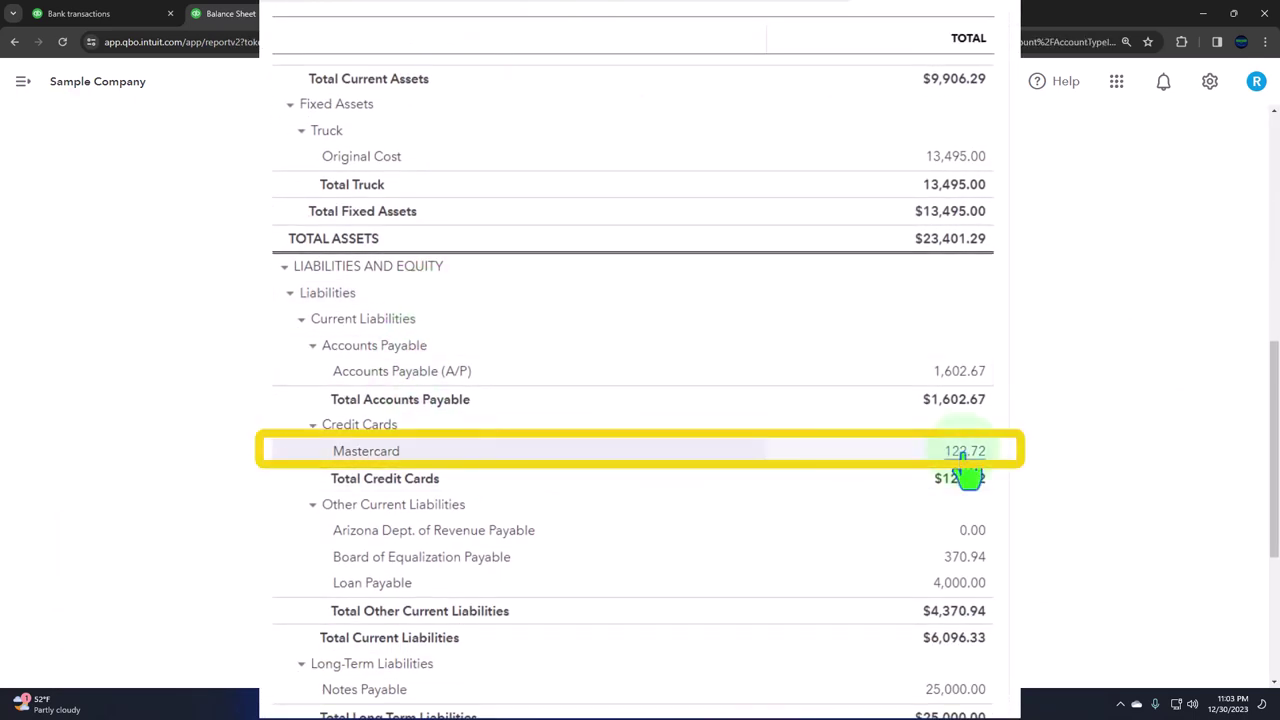
left_click(905, 468)
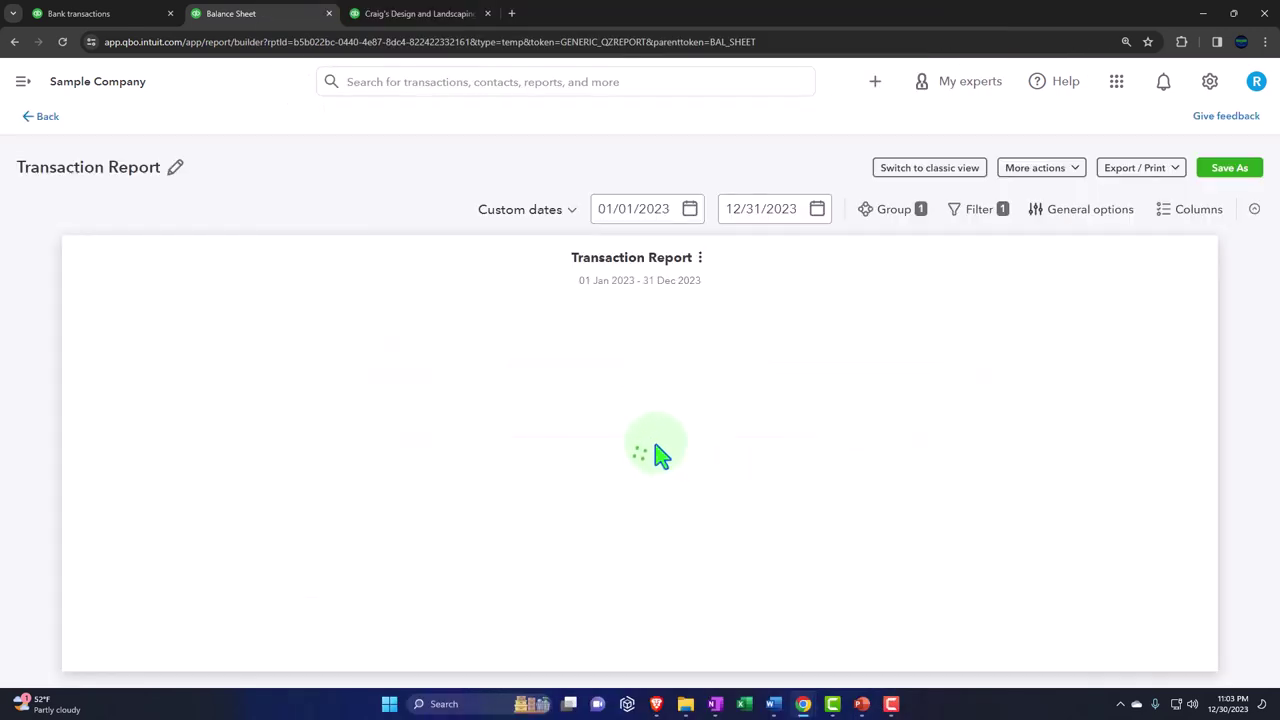
scroll(514, 480, "down", 5)
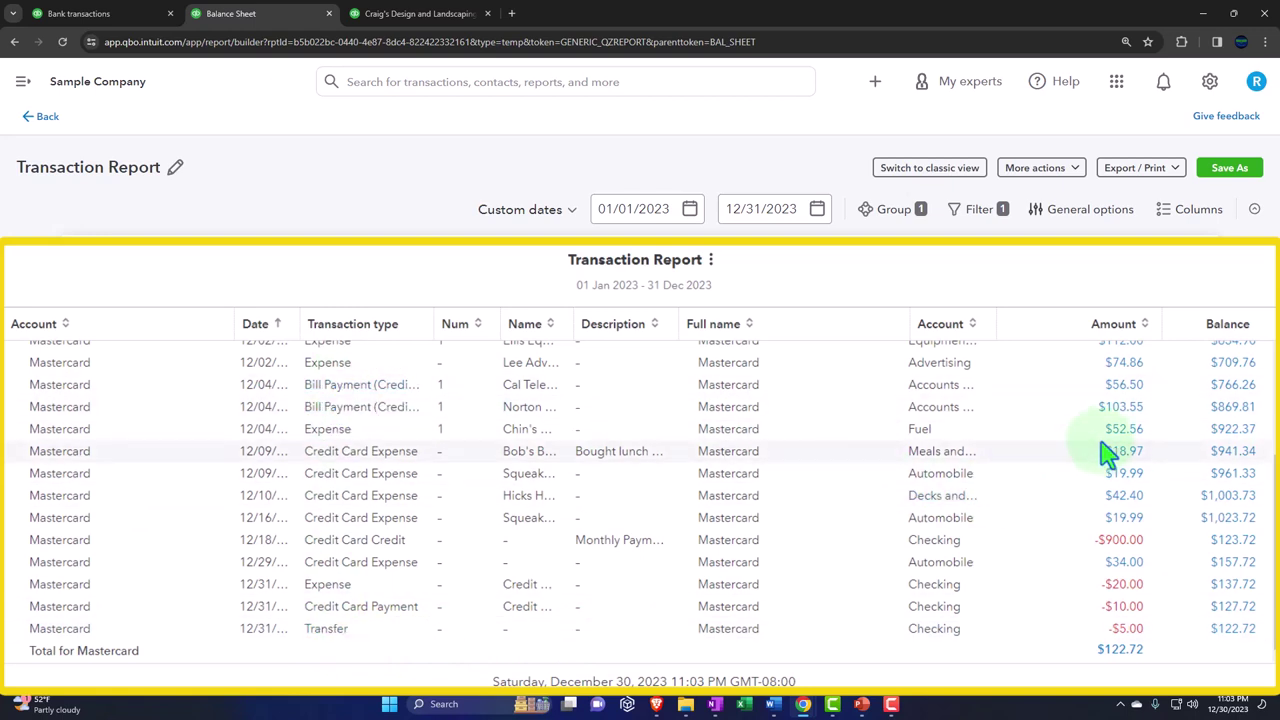
left_click(46, 119)
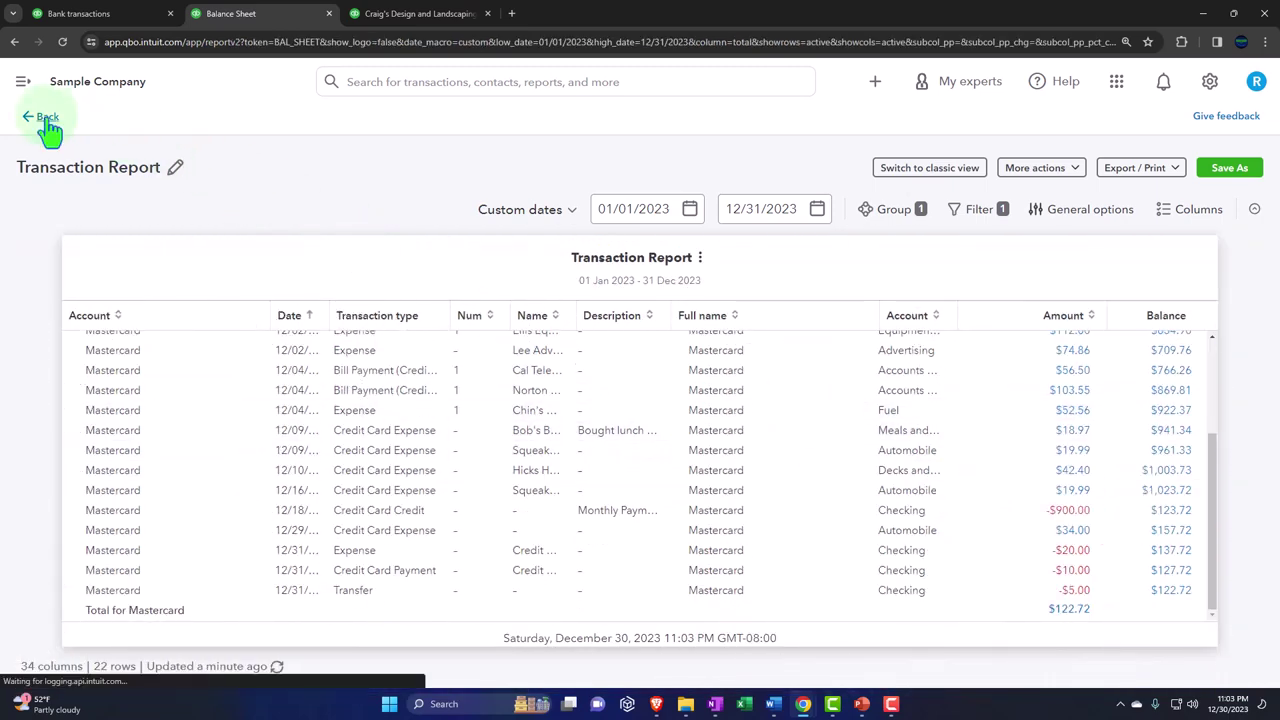
Step: Close the empty Transfer form and set the A Rental $1,200.00 bank line to Record as transfer
left_click(108, 22)
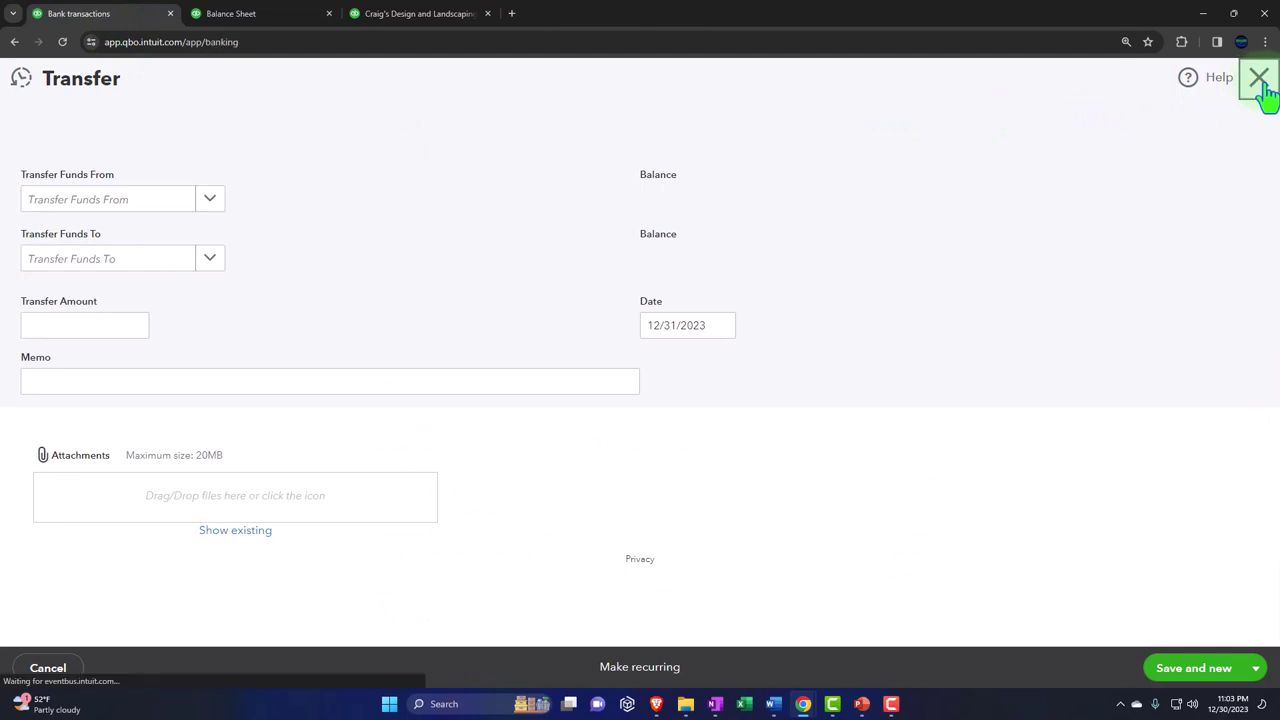
left_click(1259, 80)
scroll(430, 340, "down", 3)
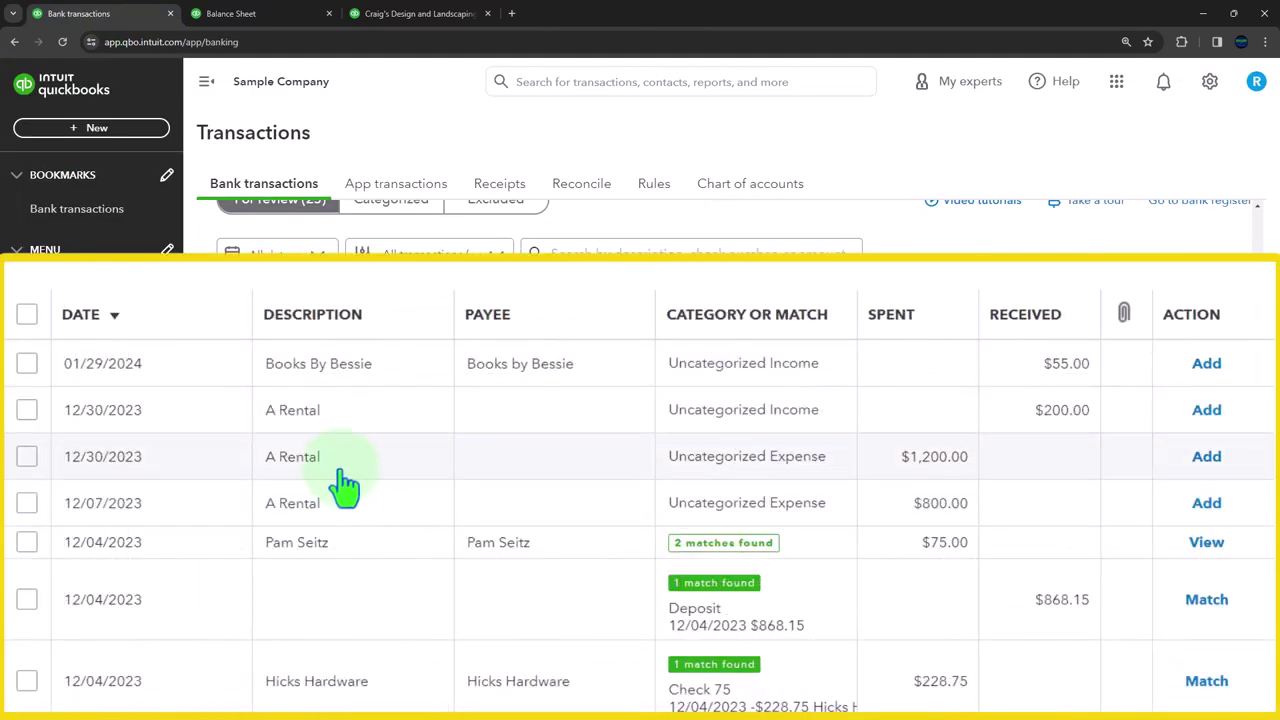
left_click(341, 468)
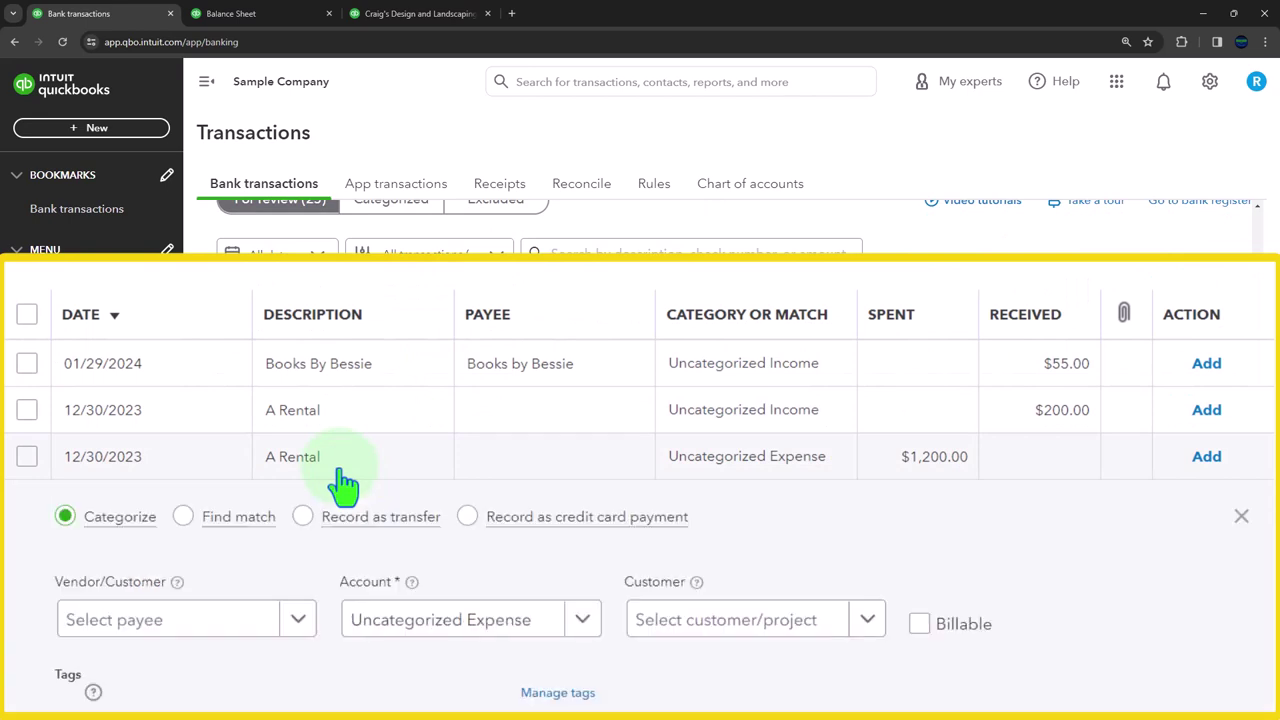
scroll(341, 480, "down", 2)
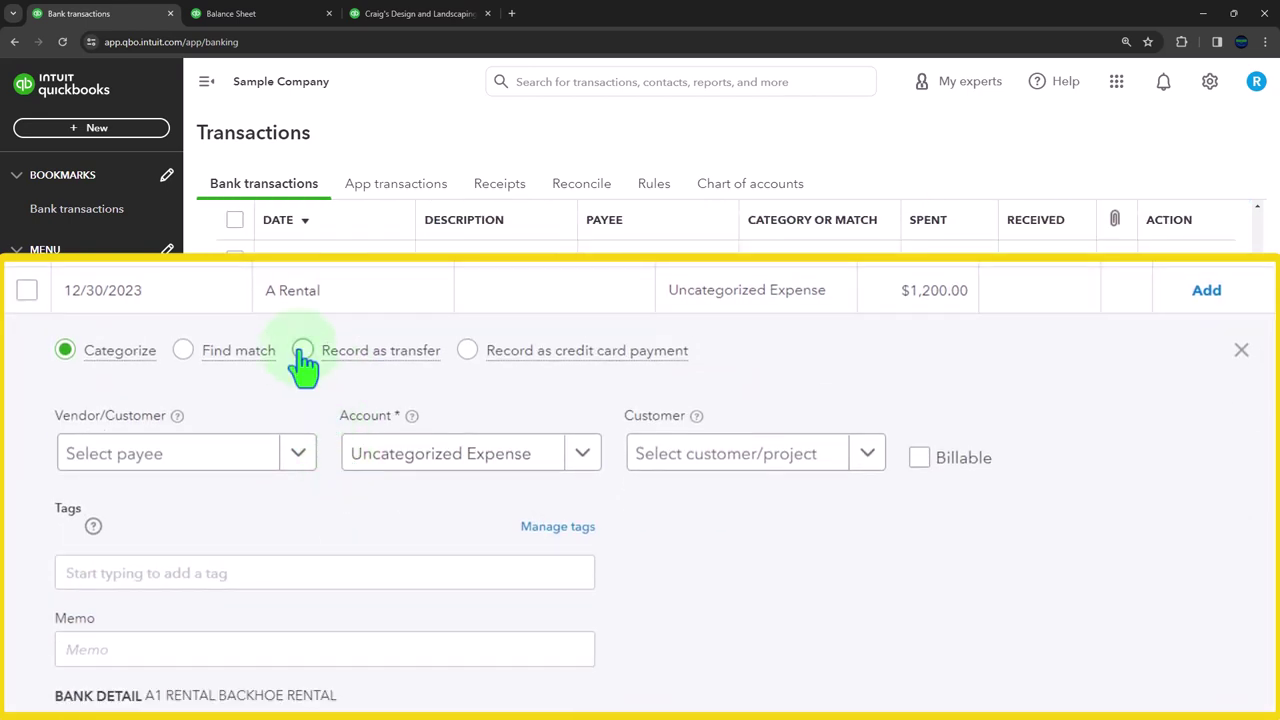
left_click(302, 351)
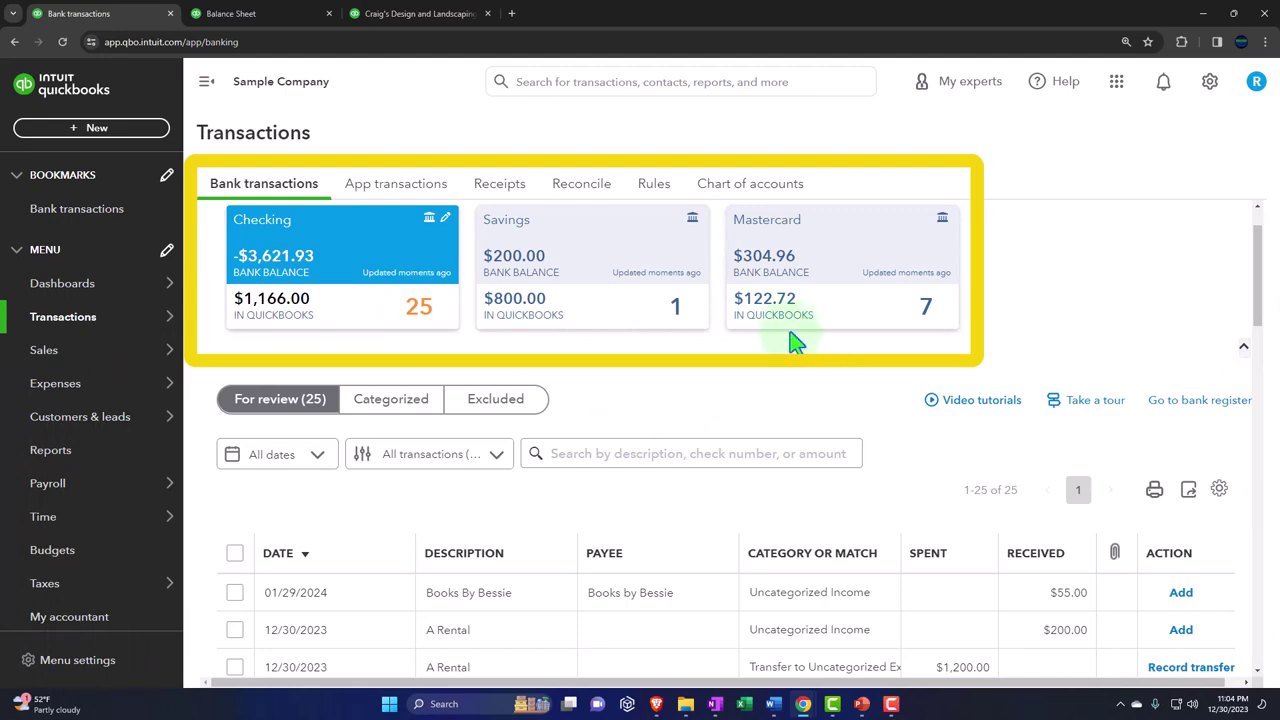
scroll(795, 332, "down", 3)
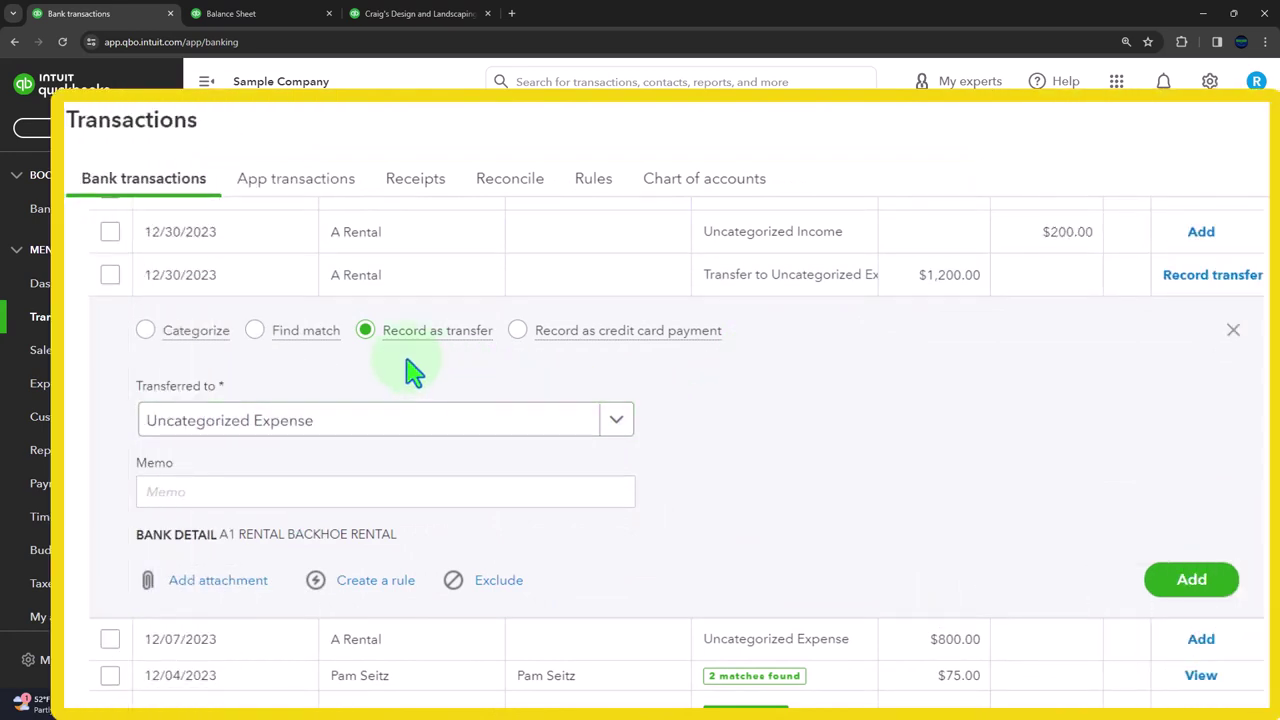
Step: Switch the A Rental $1,200.00 line among its options, ending on Record as credit card payment
left_click(518, 332)
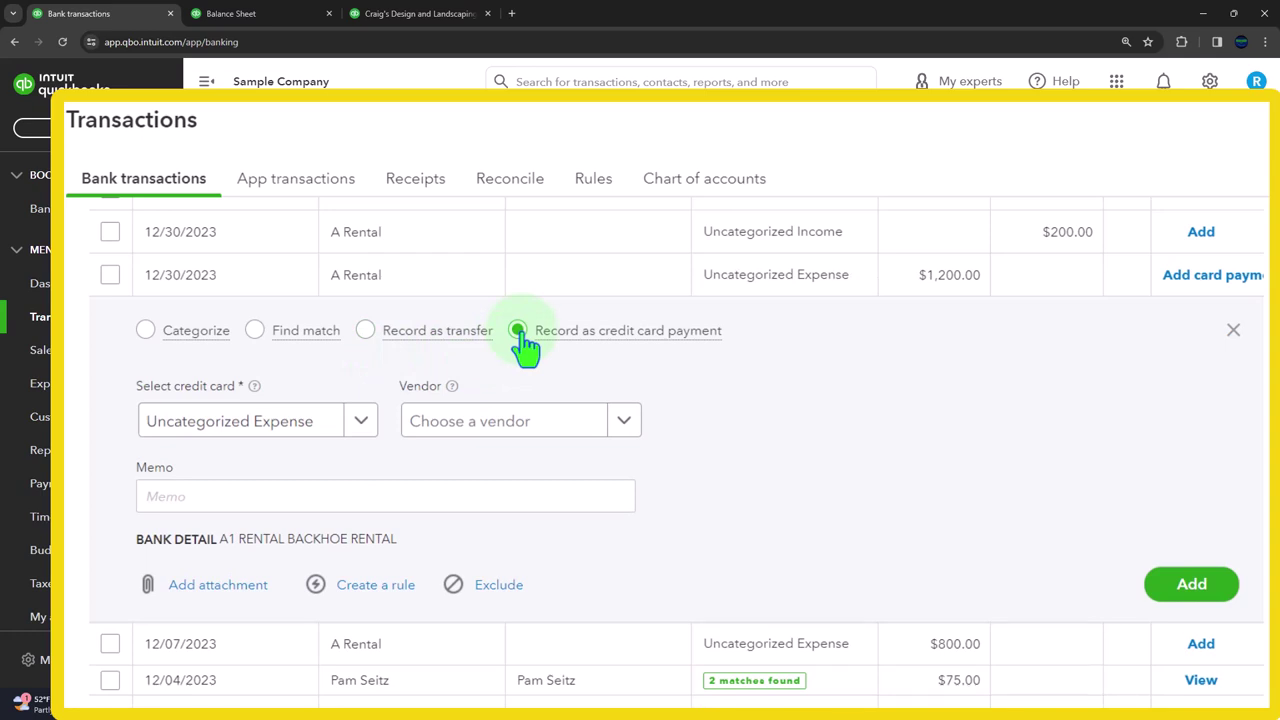
left_click(146, 330)
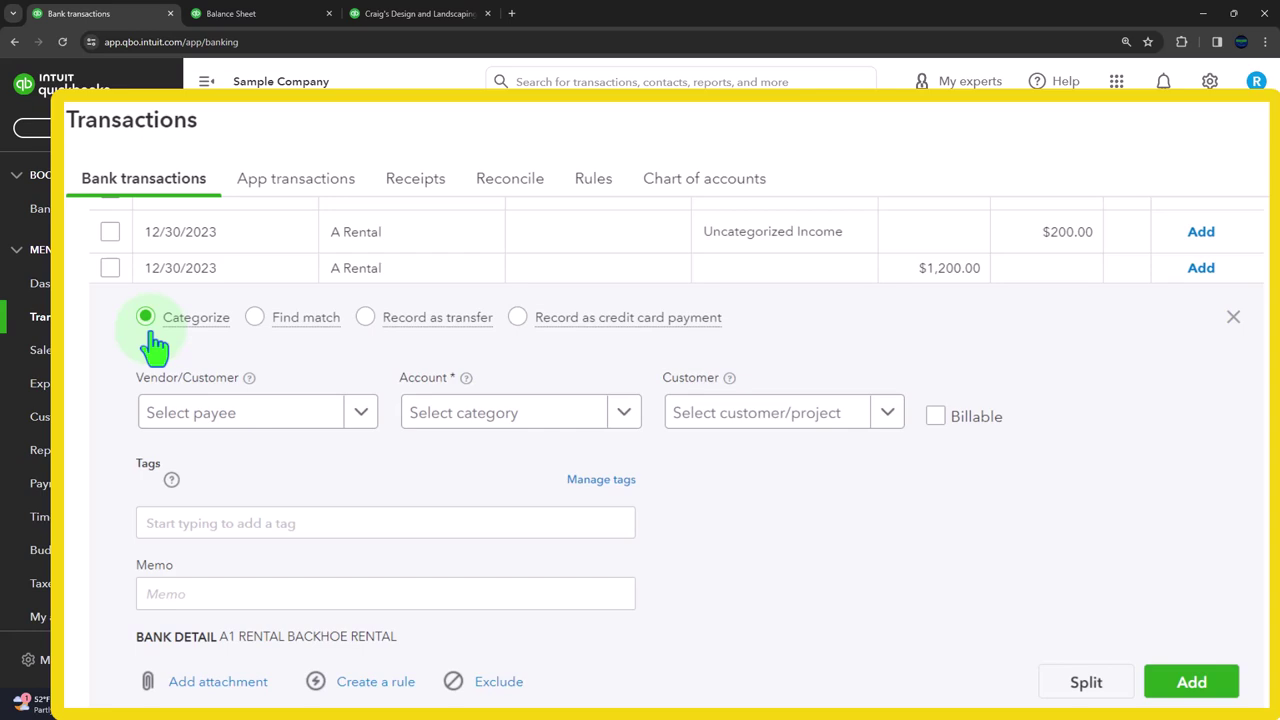
left_click(366, 318)
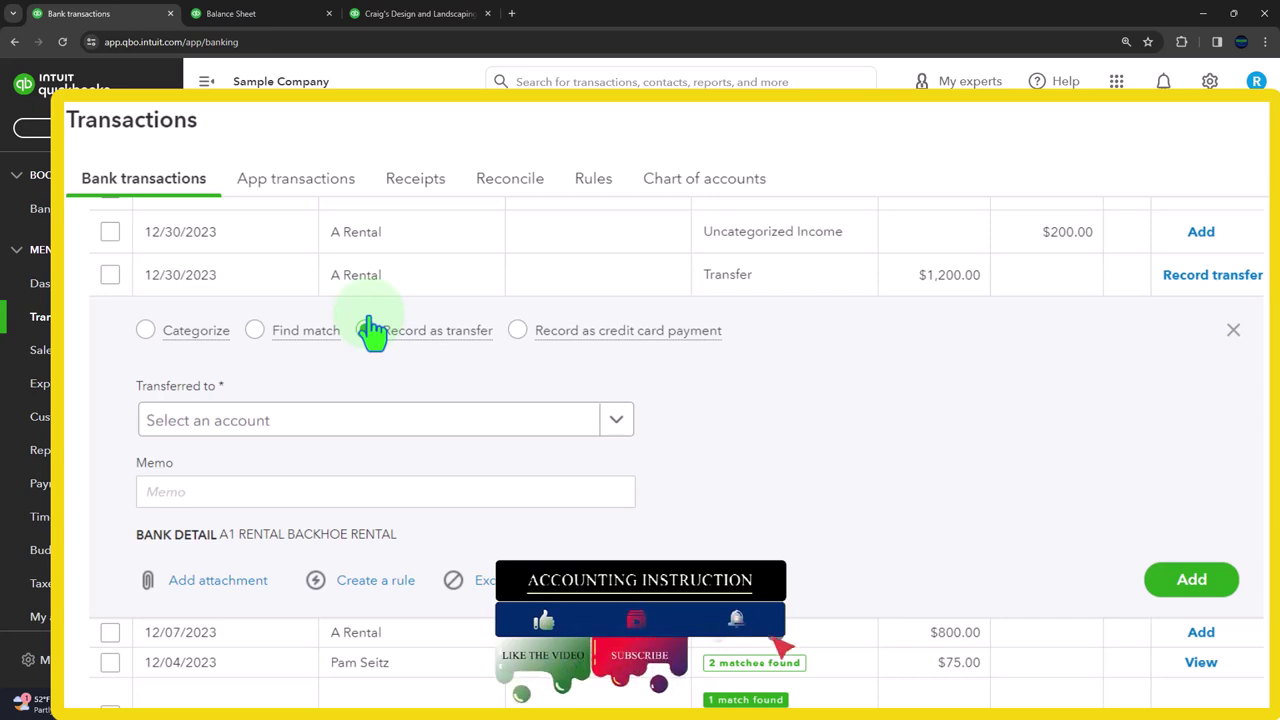
left_click(517, 330)
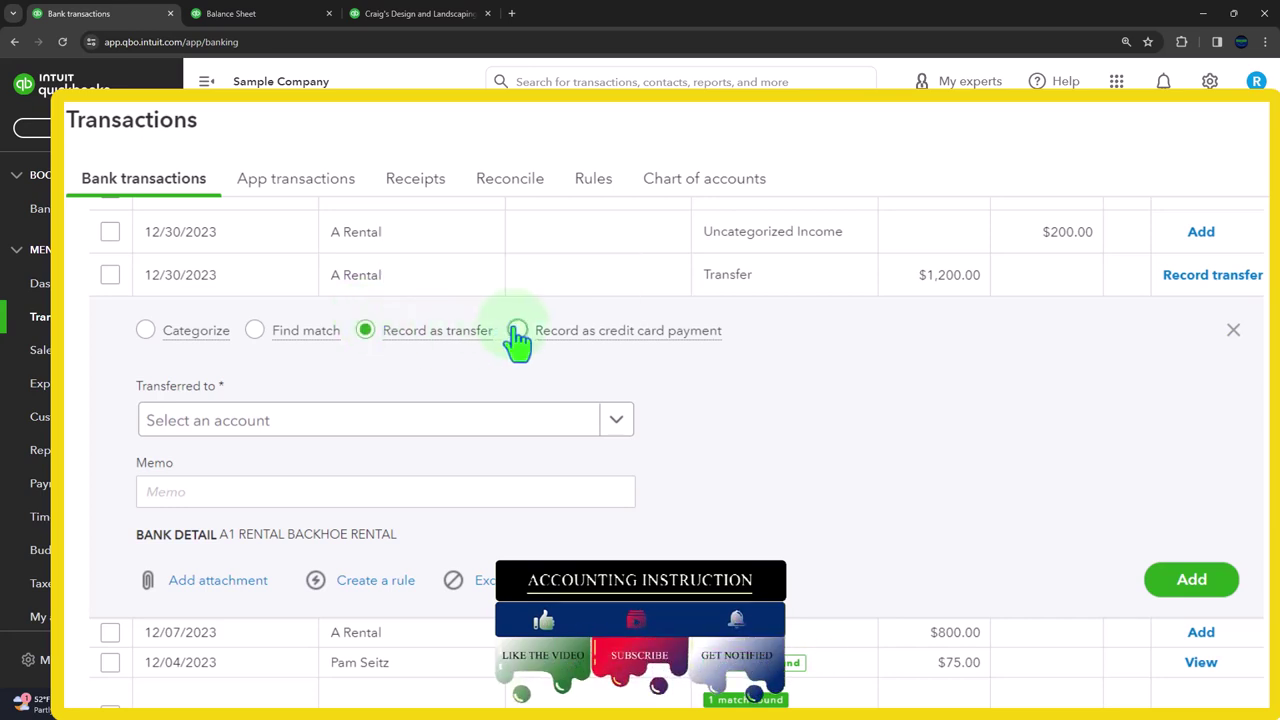